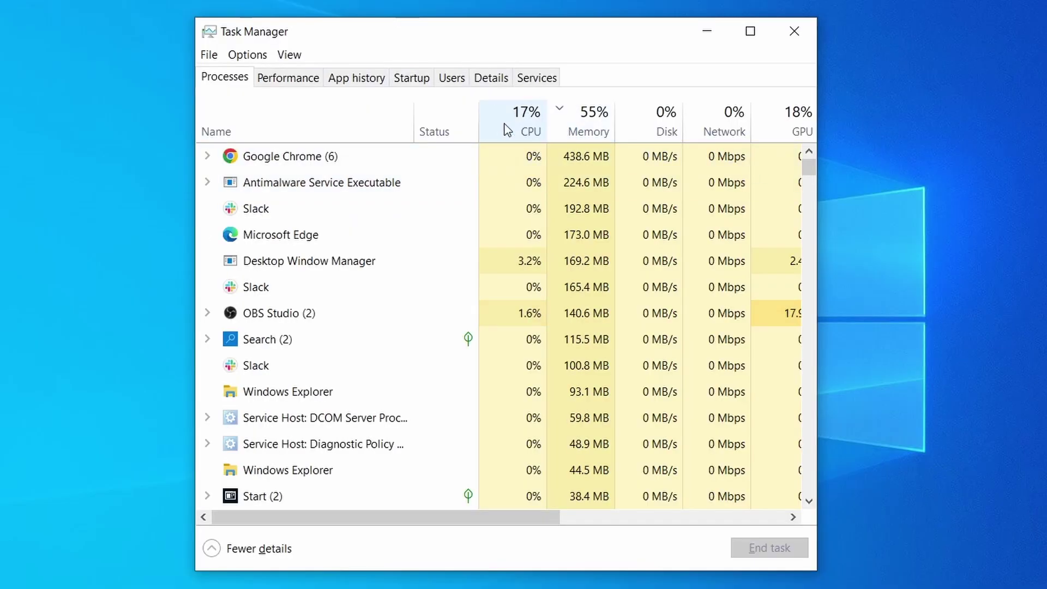
Step: Sort Task Manager processes by CPU, then by memory, and open Edge's Choose what to clear panel
left_click(505, 129)
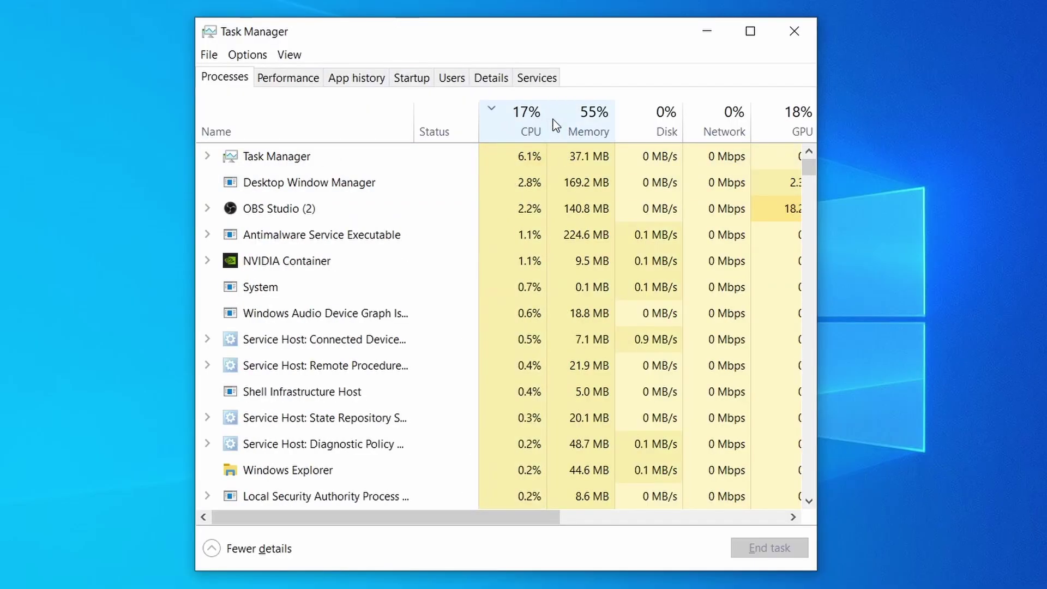
left_click(594, 121)
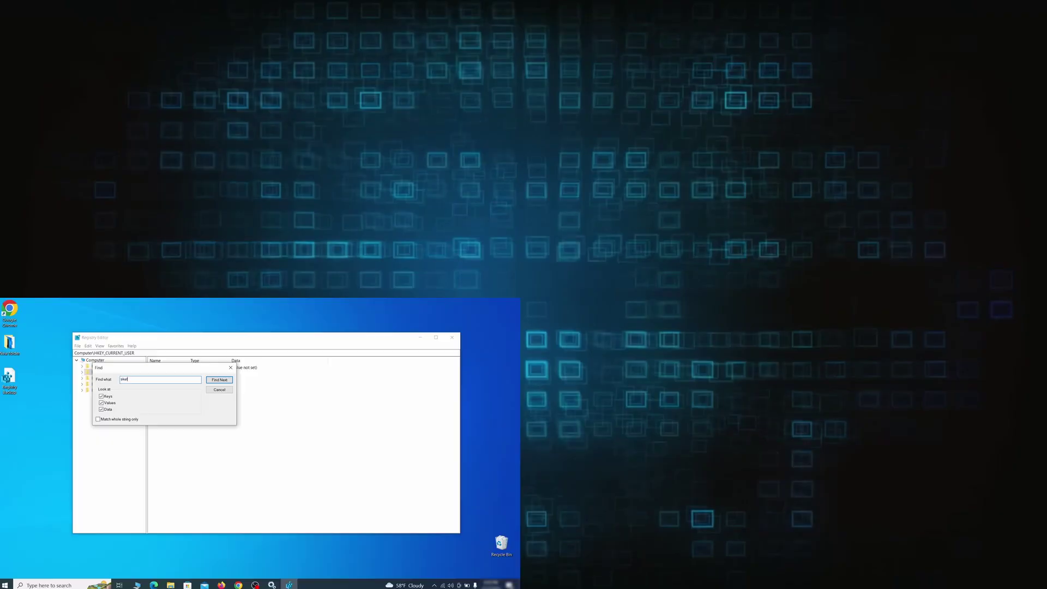
type("chy")
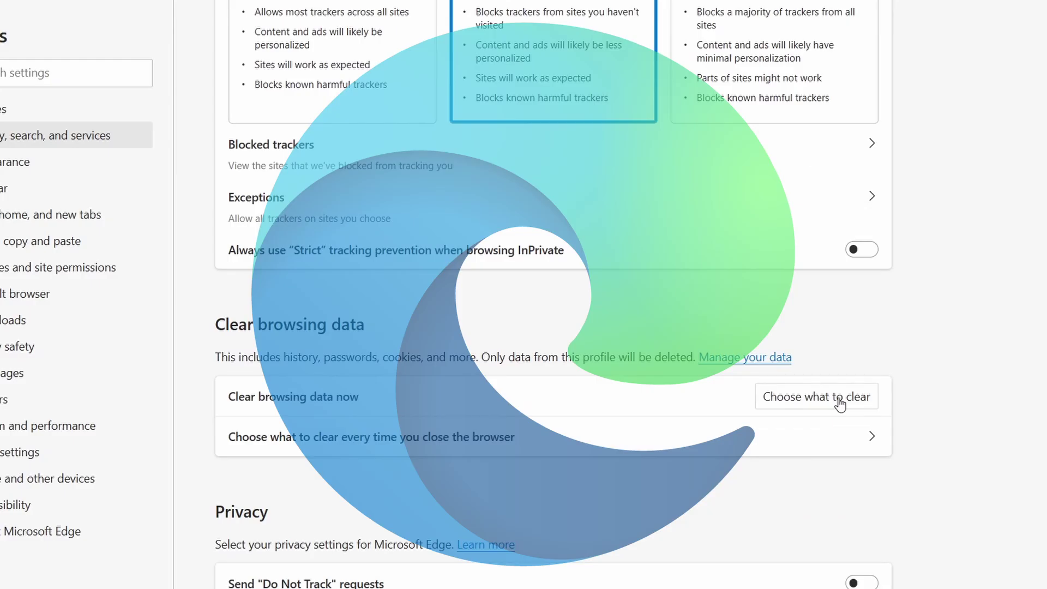
left_click(834, 397)
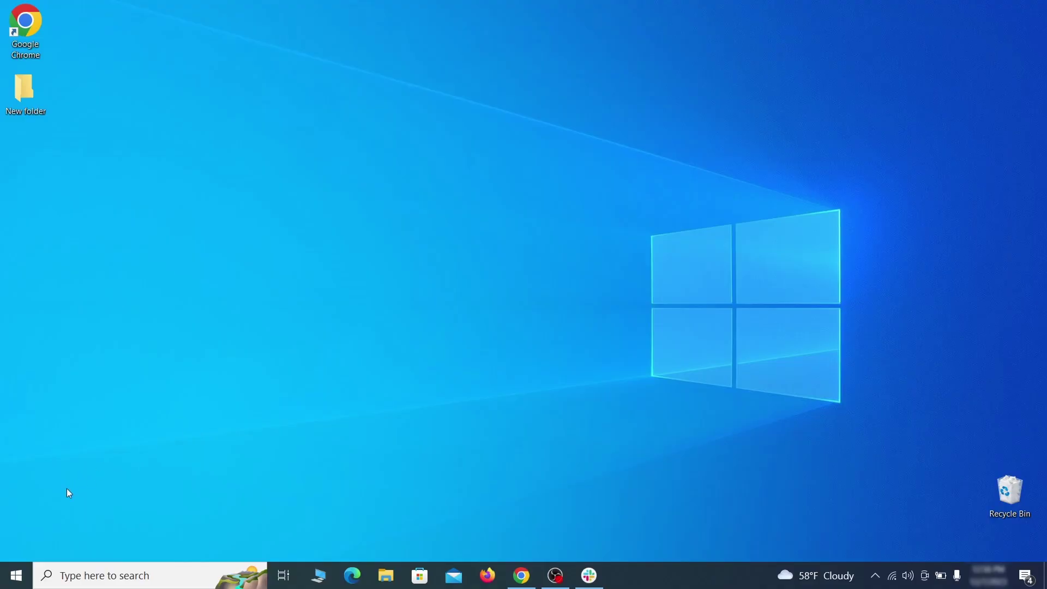
Step: Trigger Restart now under Advanced startup on the Settings Update & Security Recovery page
left_click(16, 575)
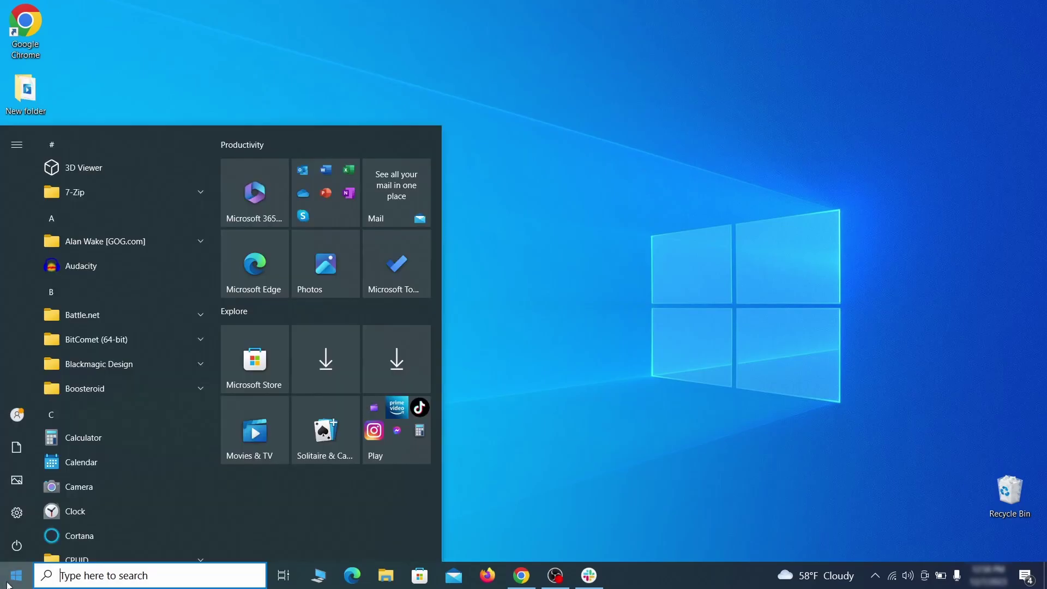
left_click(17, 515)
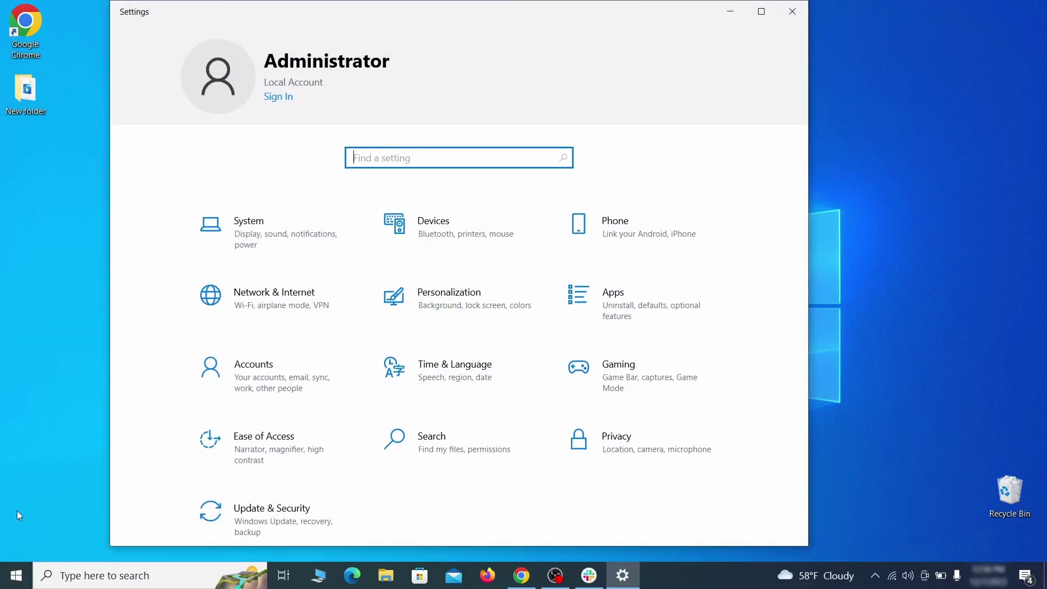
left_click(306, 513)
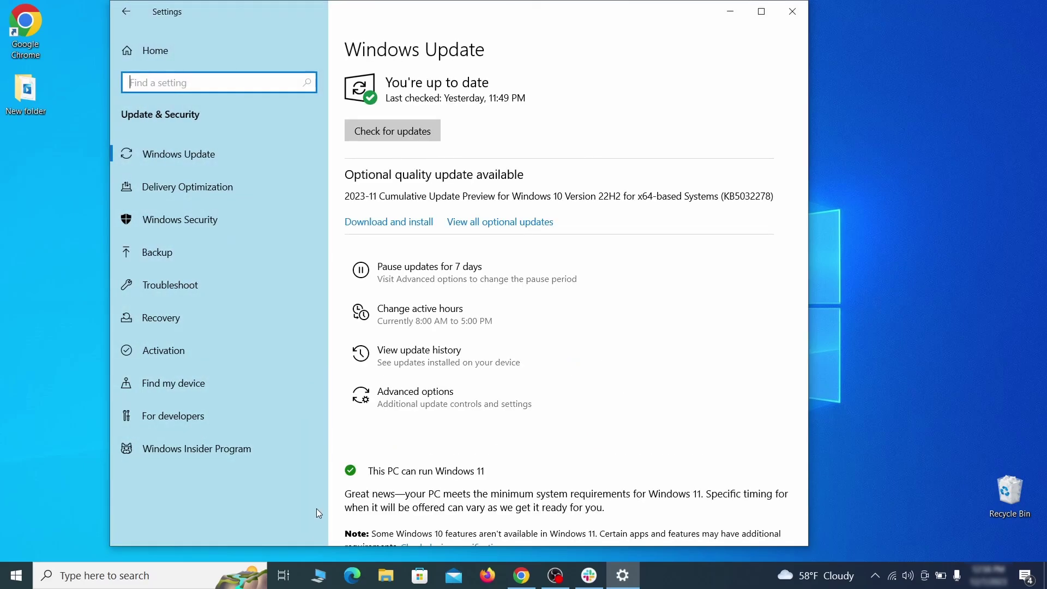
left_click(253, 318)
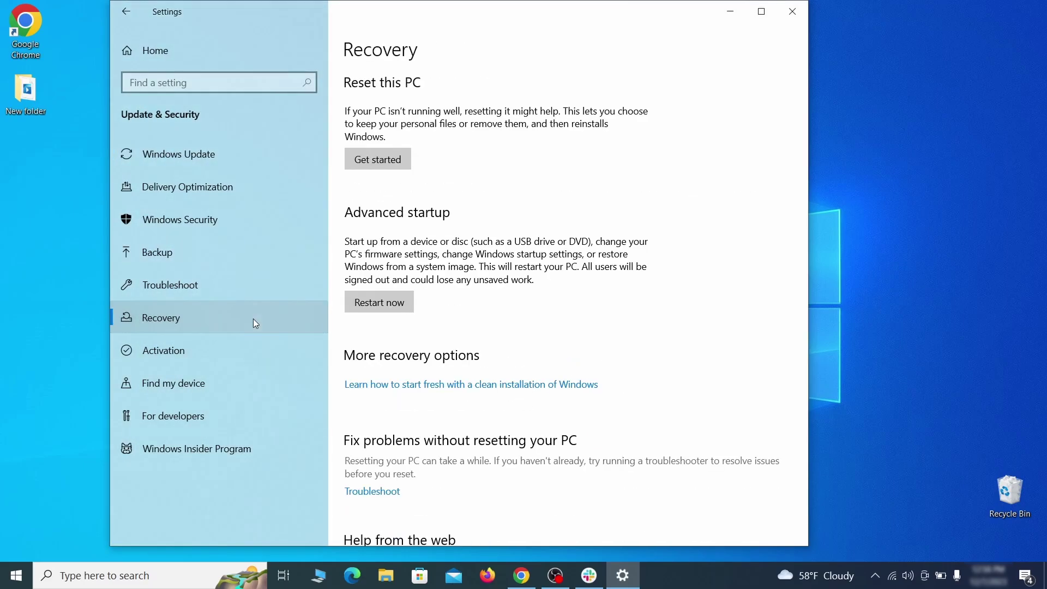
left_click(409, 310)
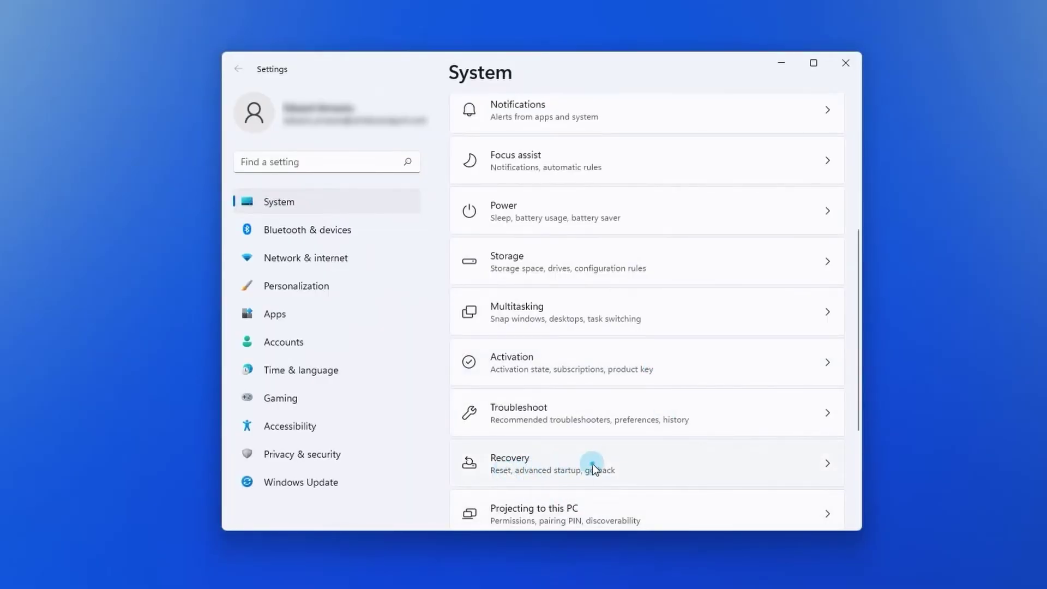
left_click(592, 463)
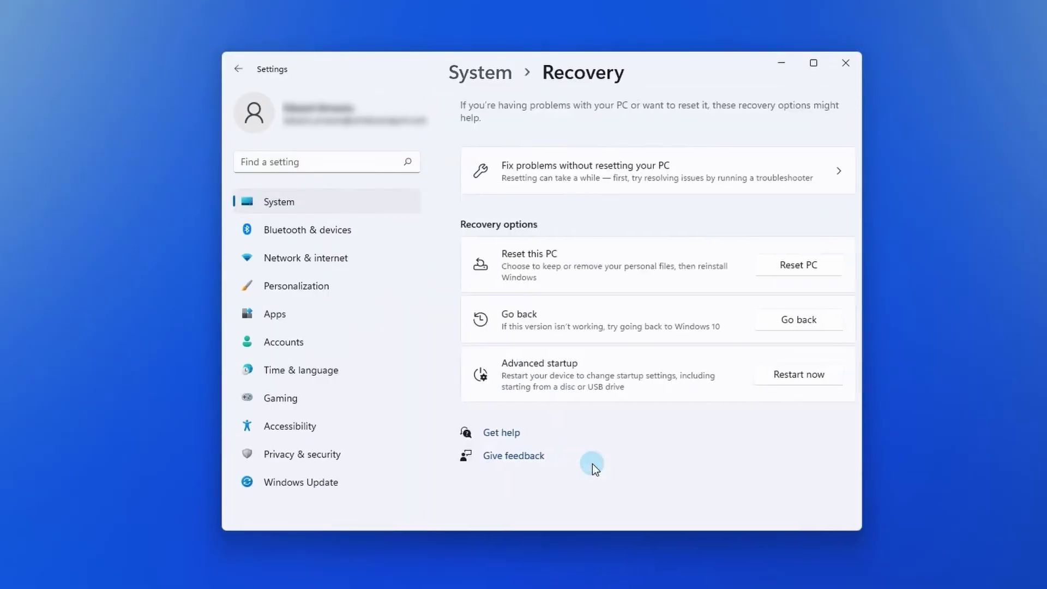
left_click(774, 377)
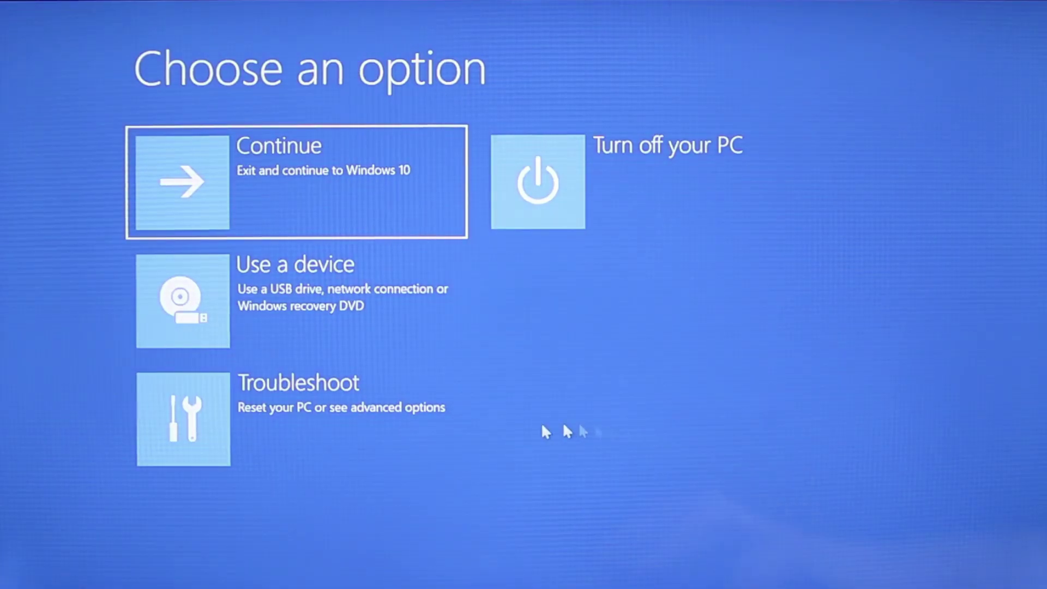
Step: Go through Troubleshoot, Advanced options and Start-up Settings, then restart to choose a start-up mode
left_click(327, 438)
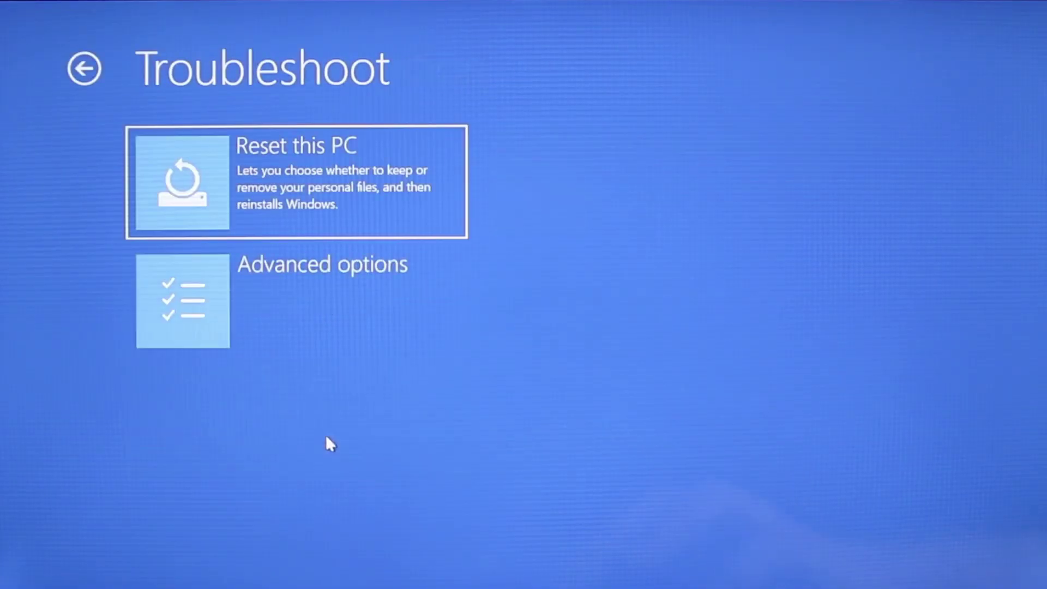
left_click(329, 304)
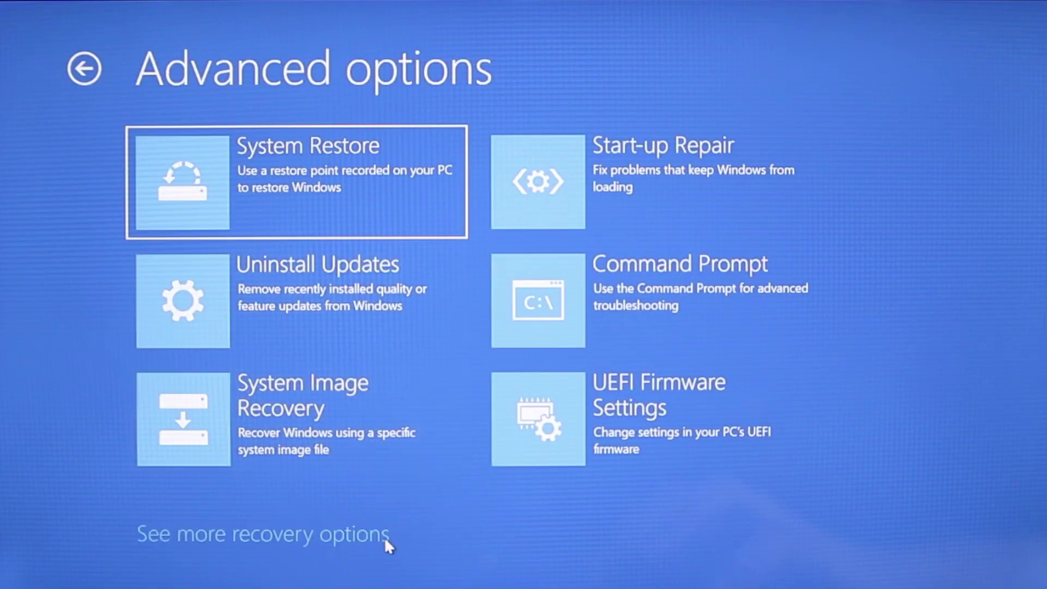
left_click(384, 537)
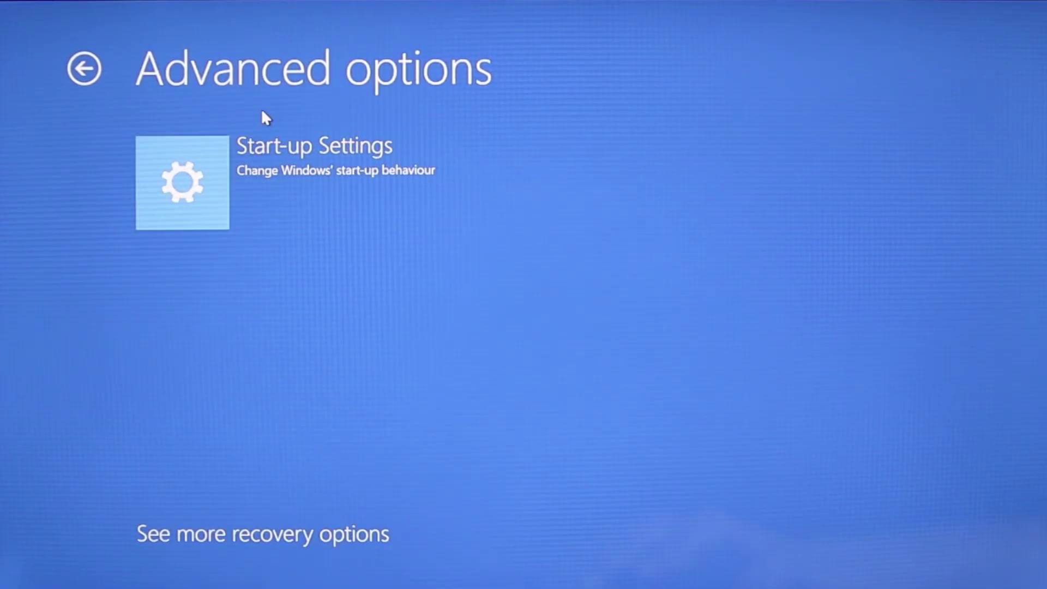
left_click(281, 167)
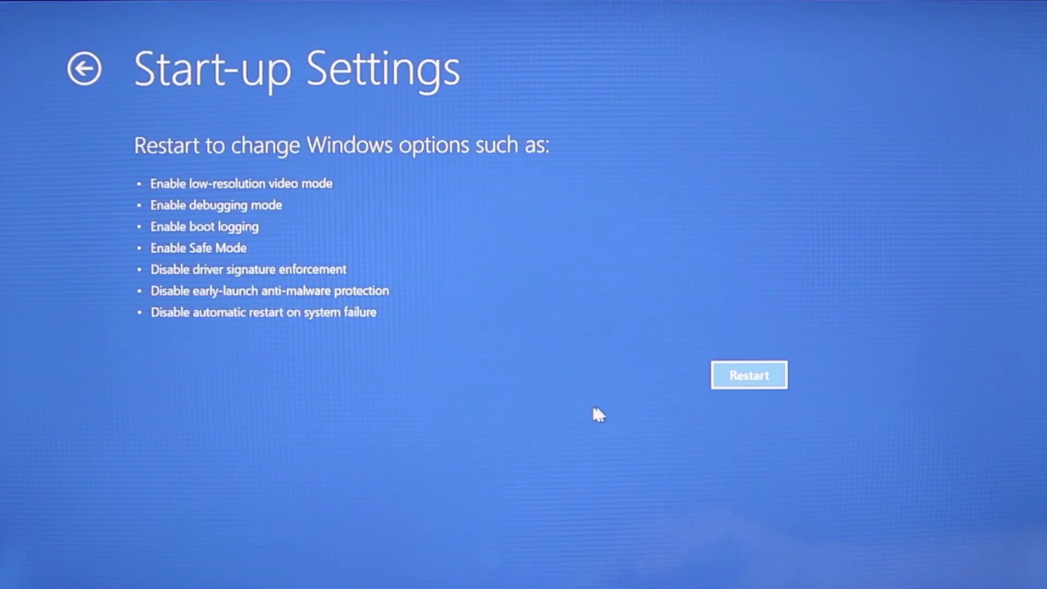
left_click(736, 377)
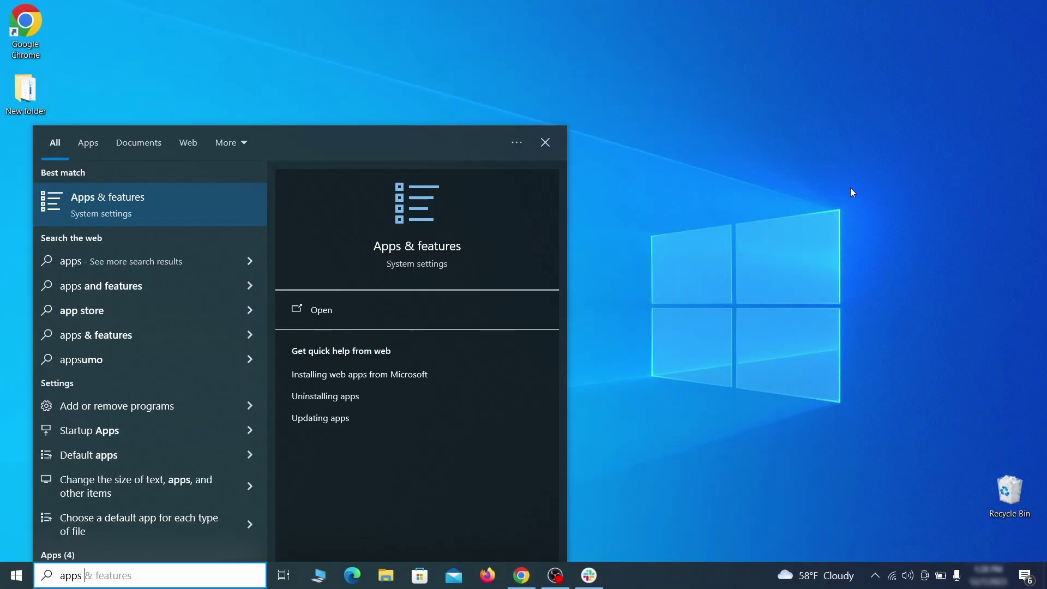
Step: Open Apps & features and sort the installed apps by install date
type("atures")
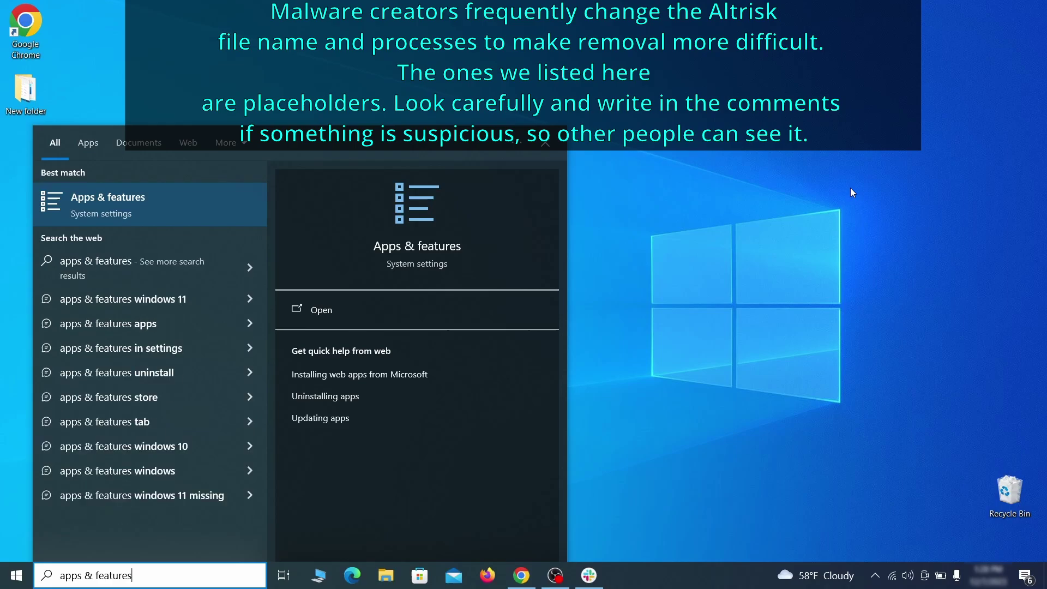
key("Return")
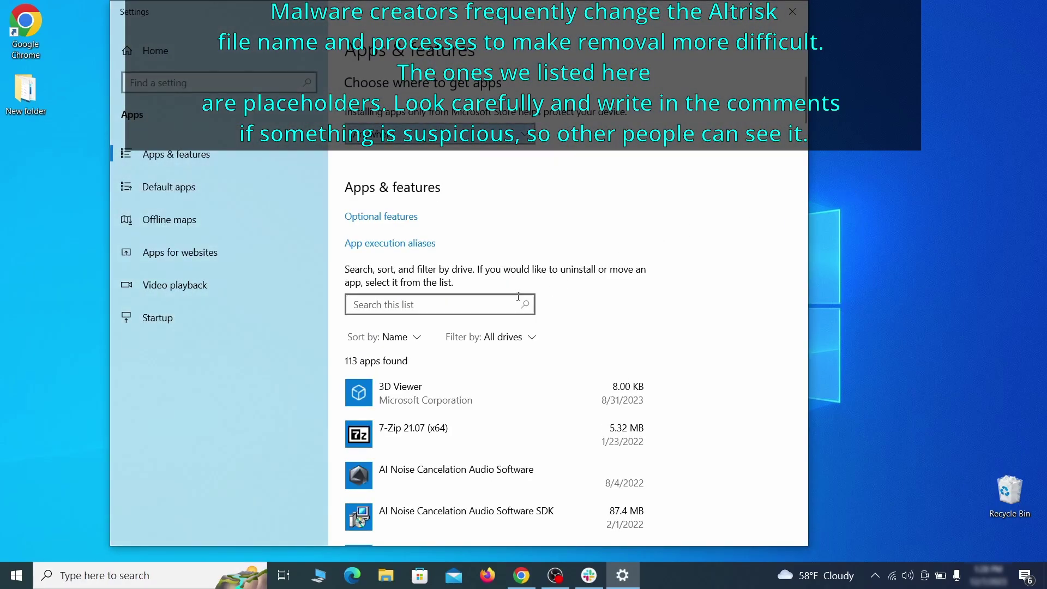
left_click(413, 338)
left_click(393, 408)
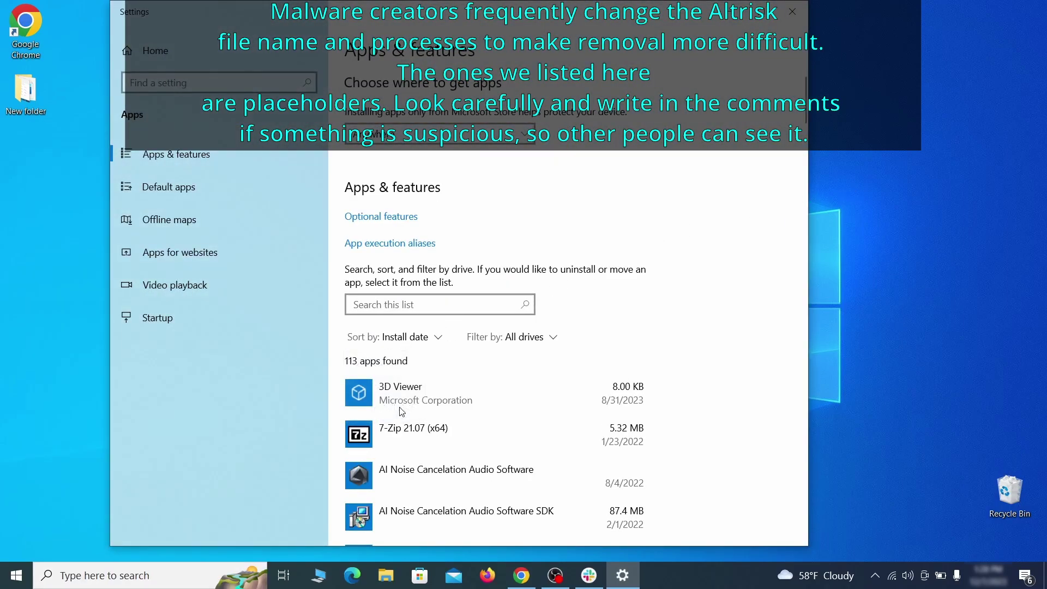
scroll(590, 342, "down", 3)
Step: Uninstall Example Malware App along with its data
left_click(534, 388)
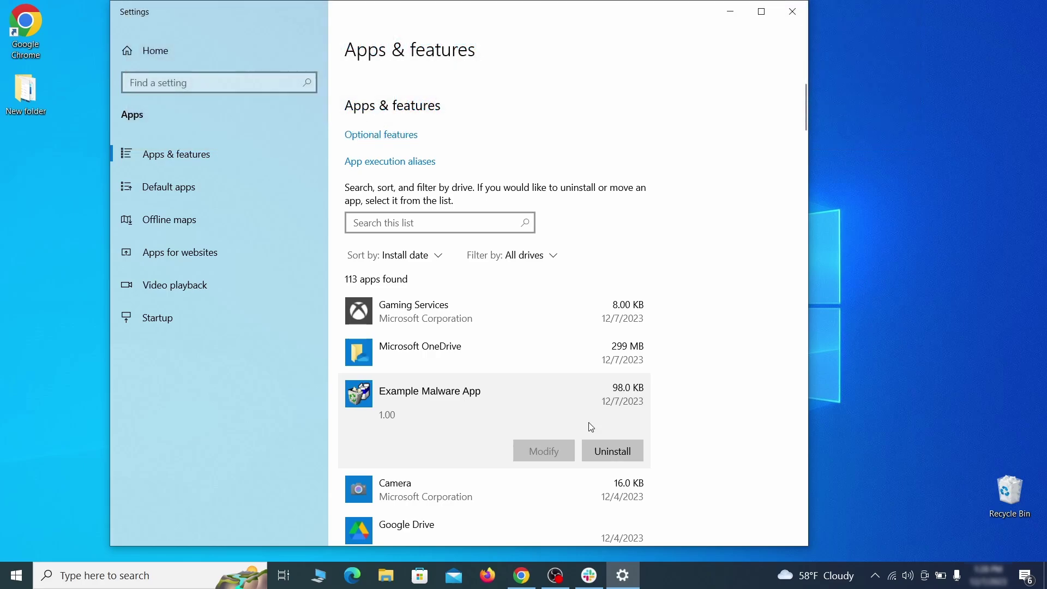
left_click(625, 450)
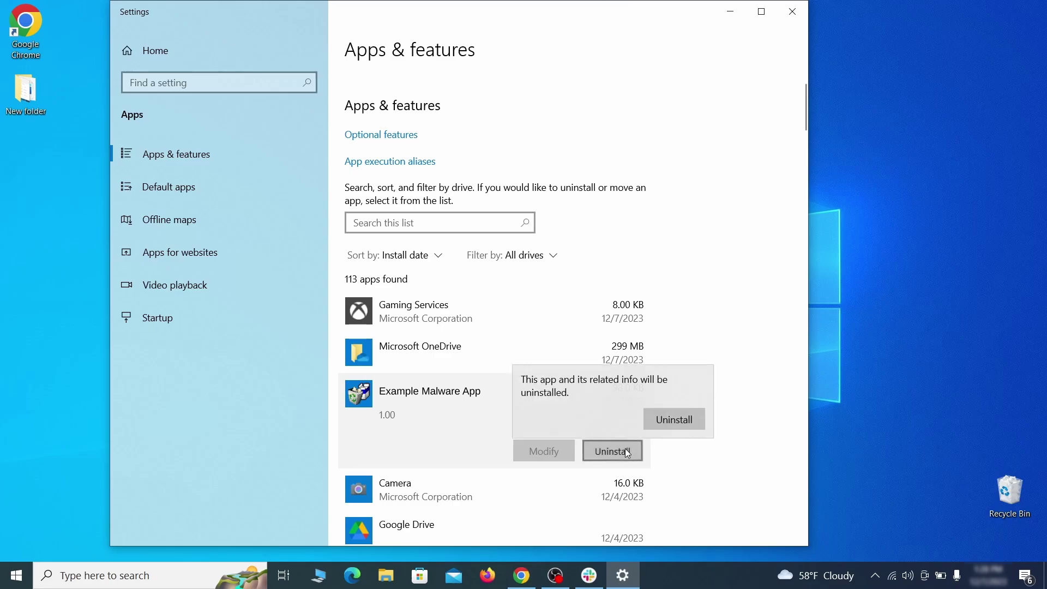
left_click(676, 419)
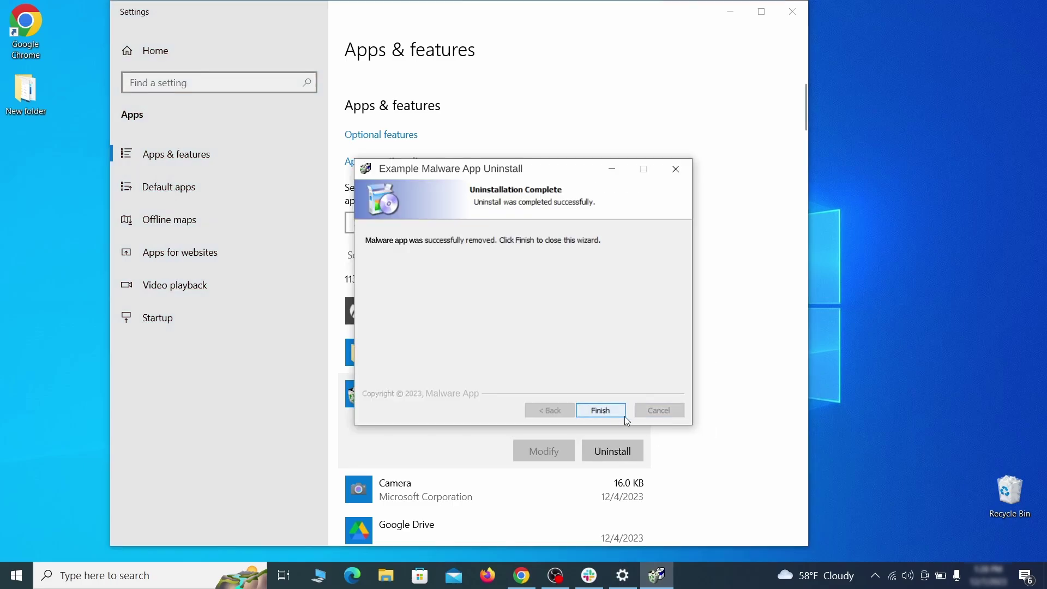
left_click(601, 410)
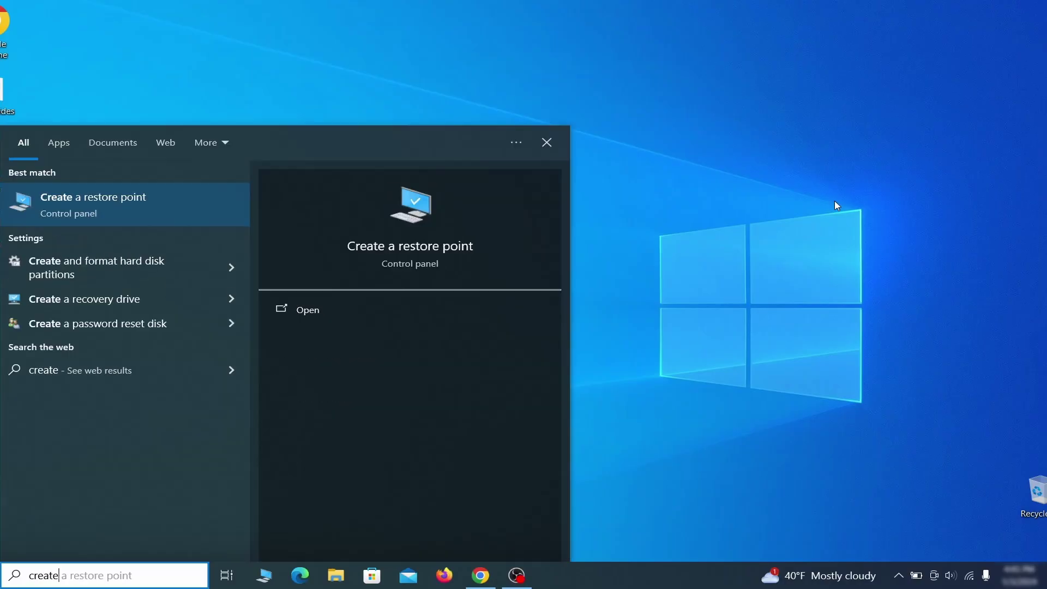
Step: Turn on system protection for the C: drive in the restore point settings
type("store point")
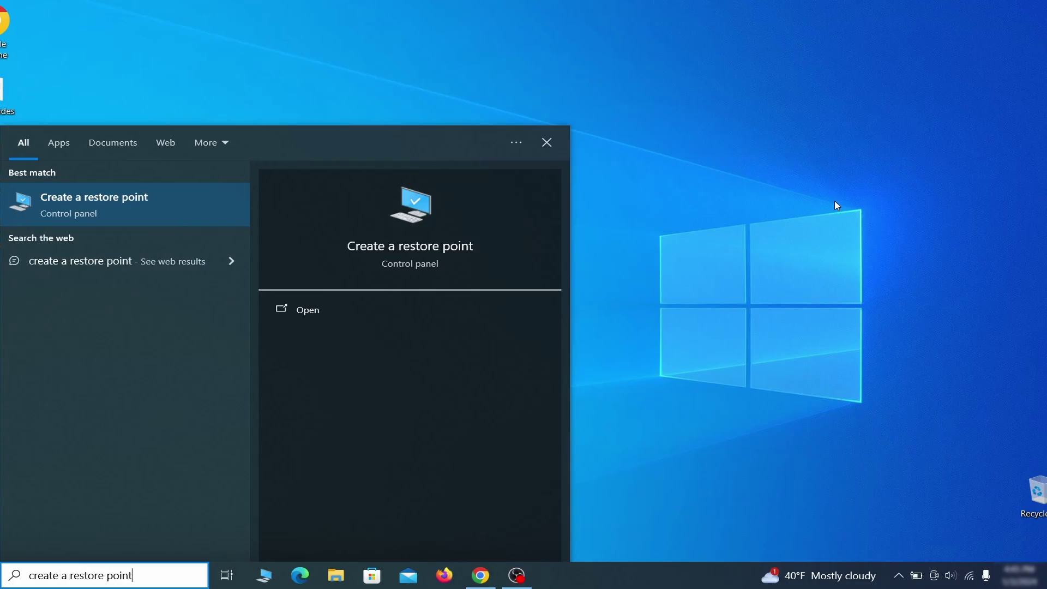
key("Return")
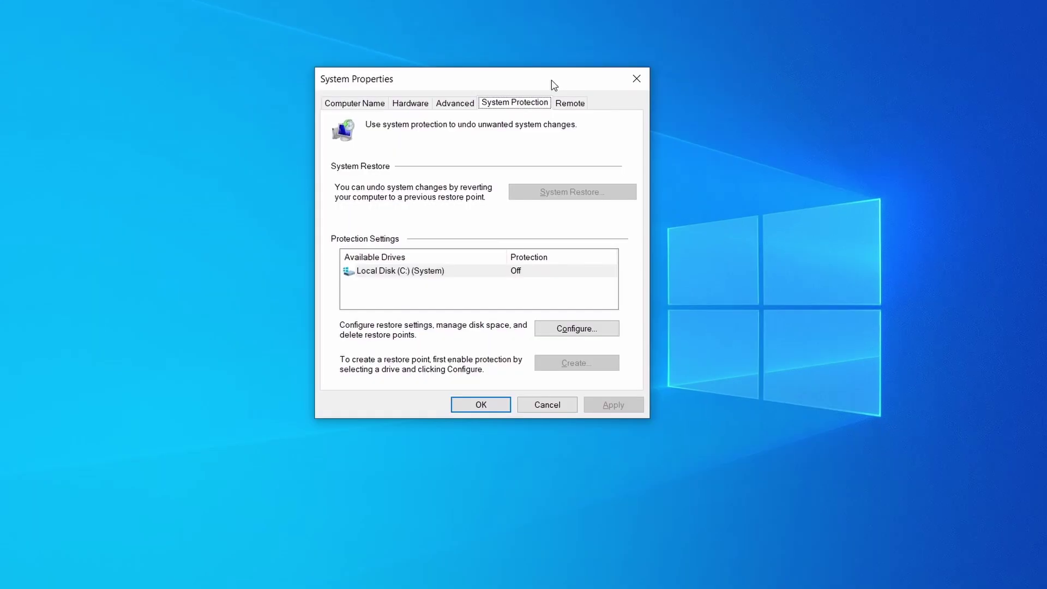
left_click(470, 275)
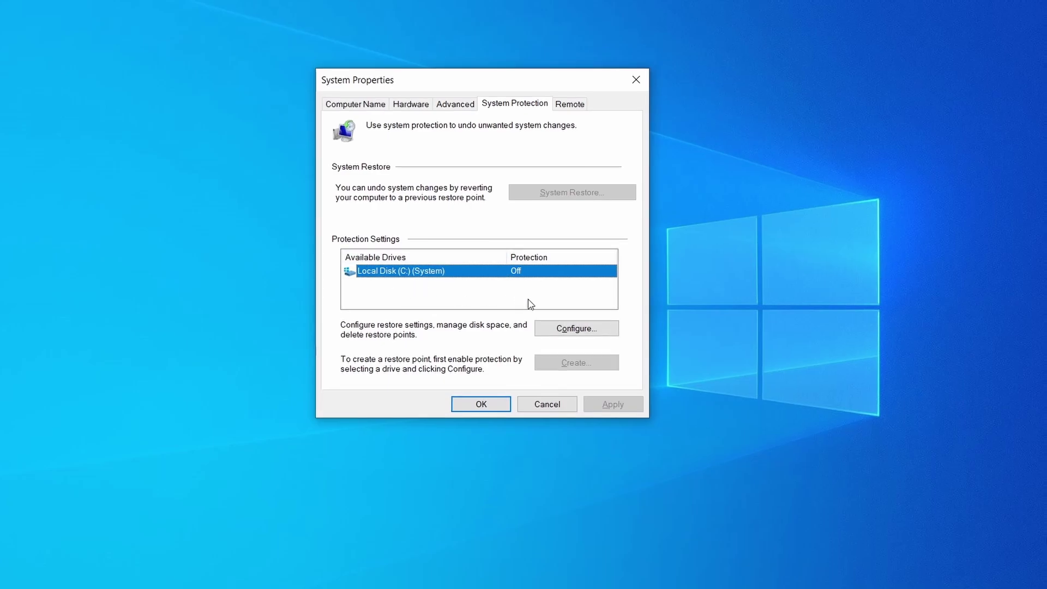
left_click(602, 330)
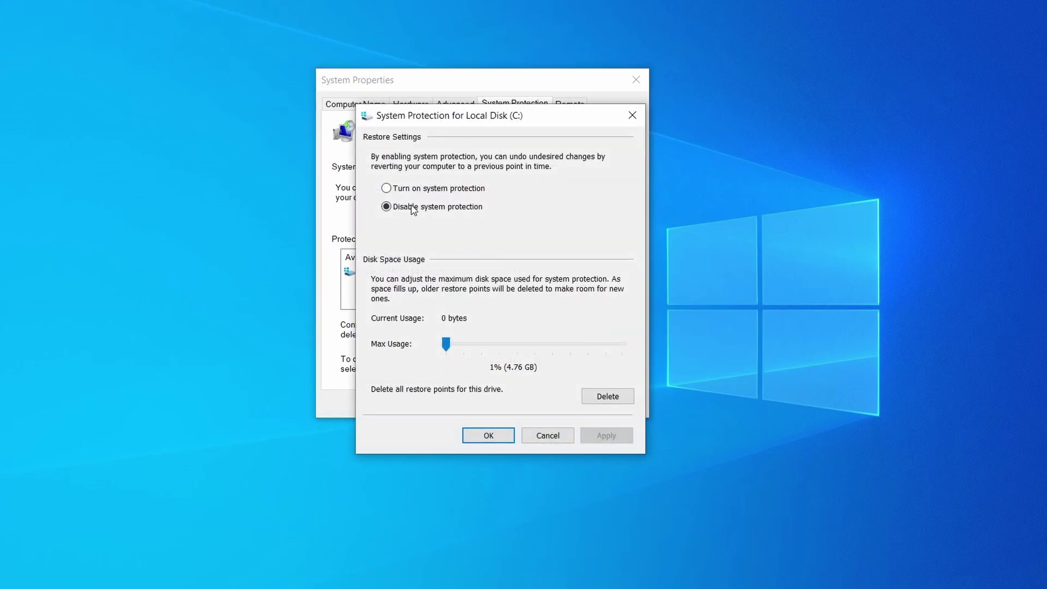
left_click(387, 188)
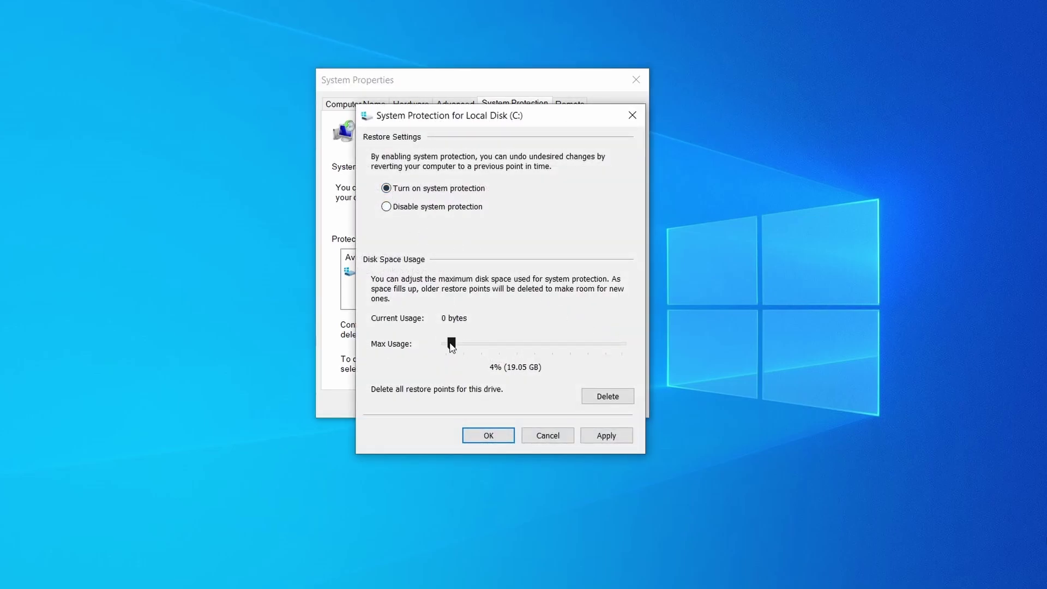
left_click(602, 435)
left_click(495, 438)
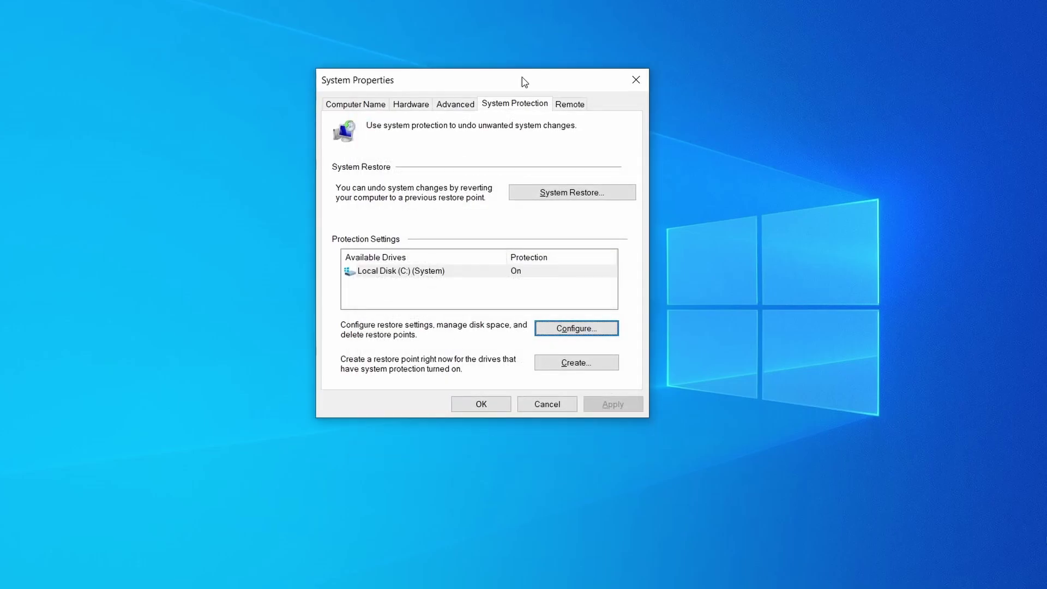
Step: Create a restore point named 'Restore Point 1' and view System Restore's restore point list
left_click(587, 369)
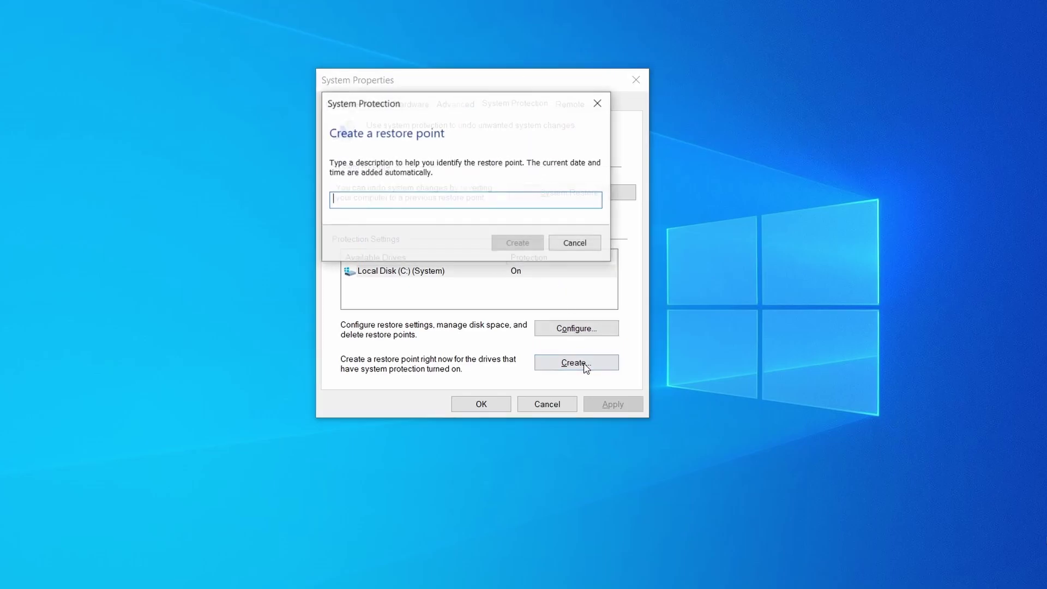
type("Rest")
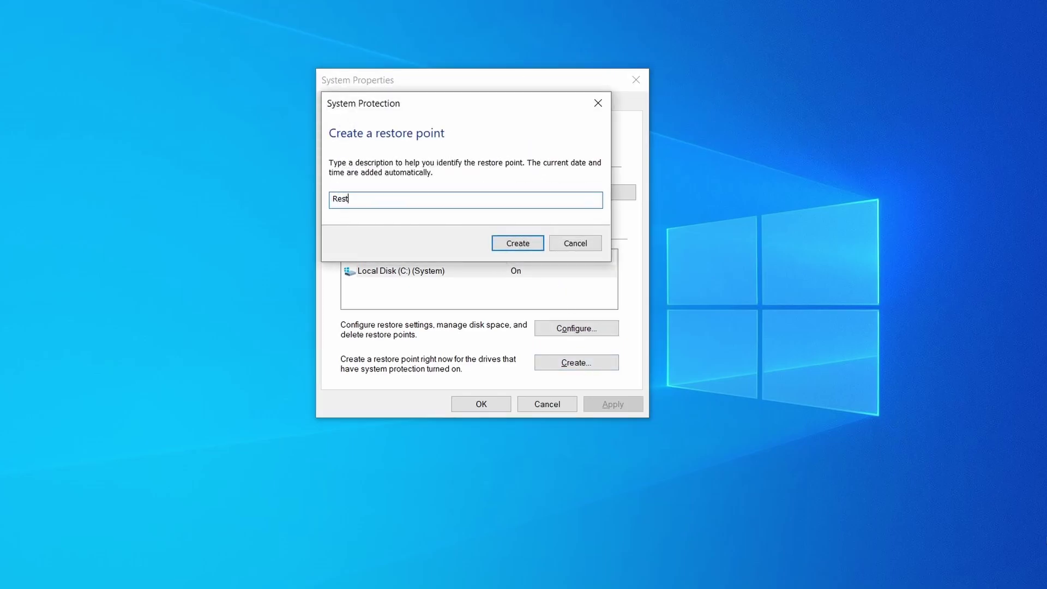
type("ore Point 1")
left_click(527, 241)
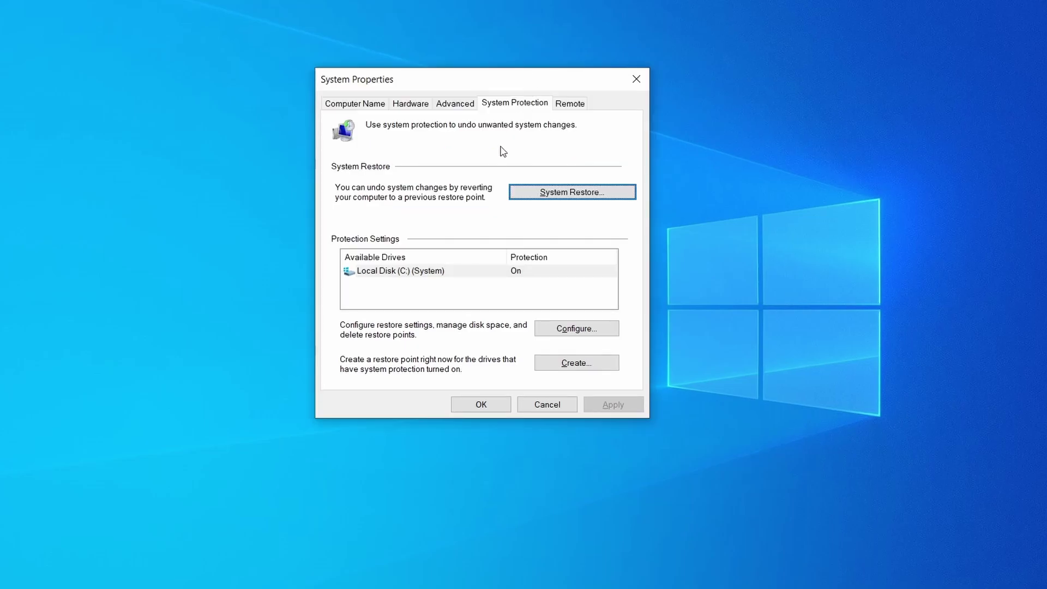
left_click(616, 200)
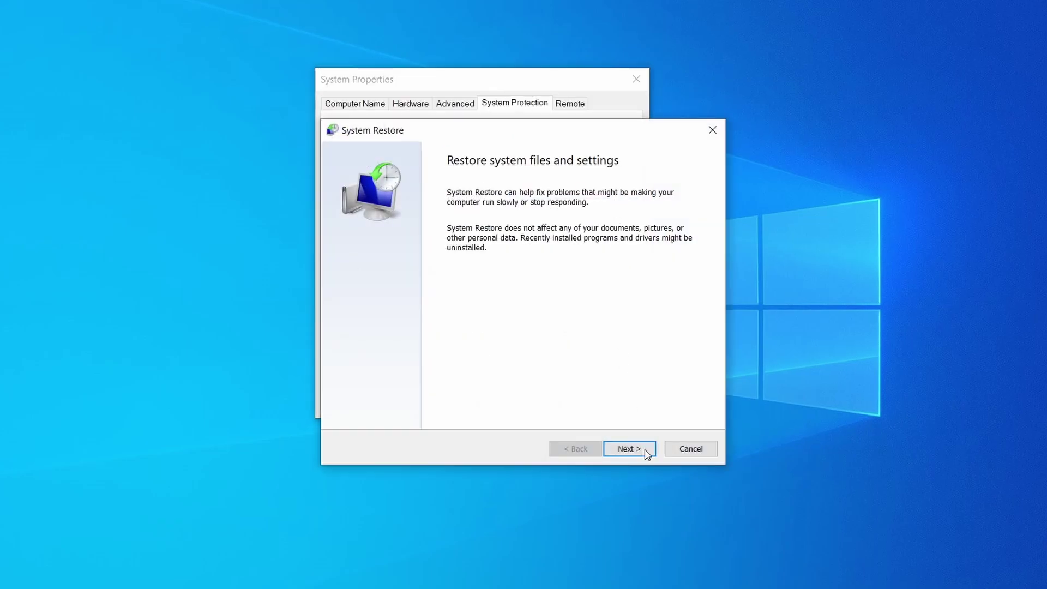
left_click(645, 452)
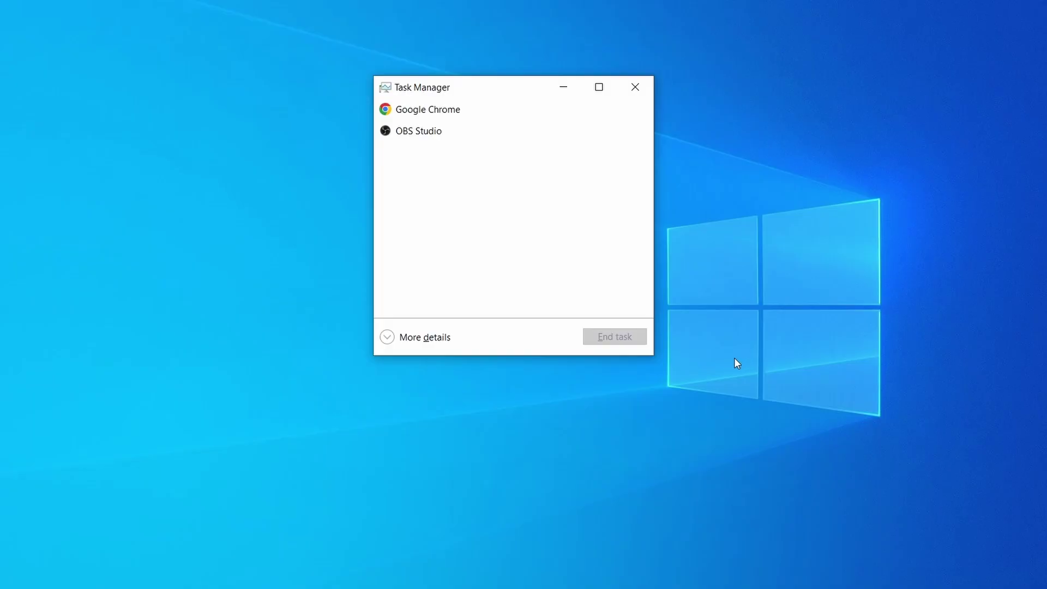
Step: Expand Task Manager to full details, sort by CPU then memory, and bring up Example Malware Process's actions
left_click(388, 338)
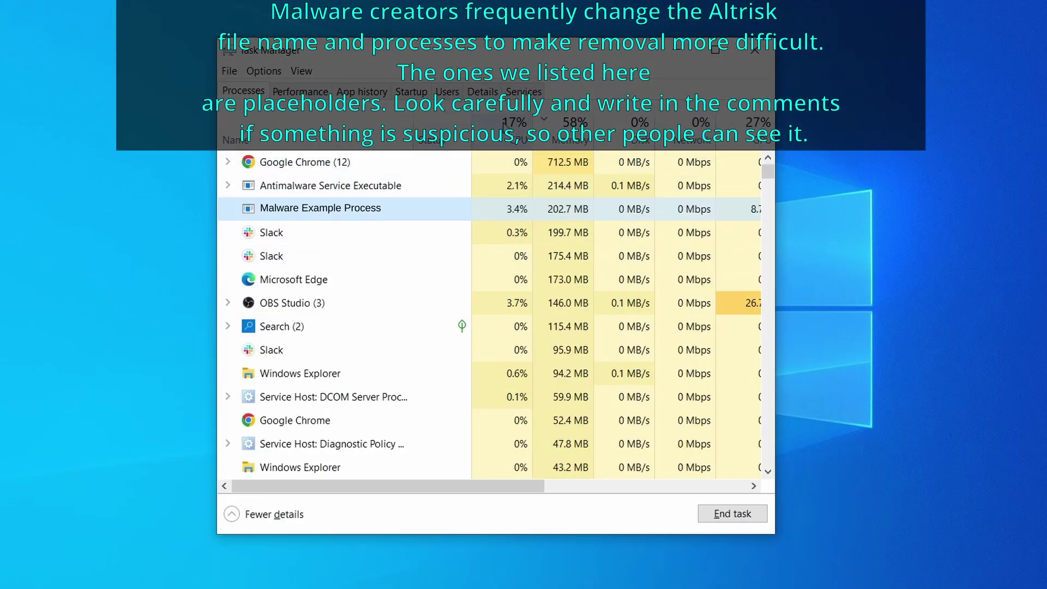
left_click(515, 125)
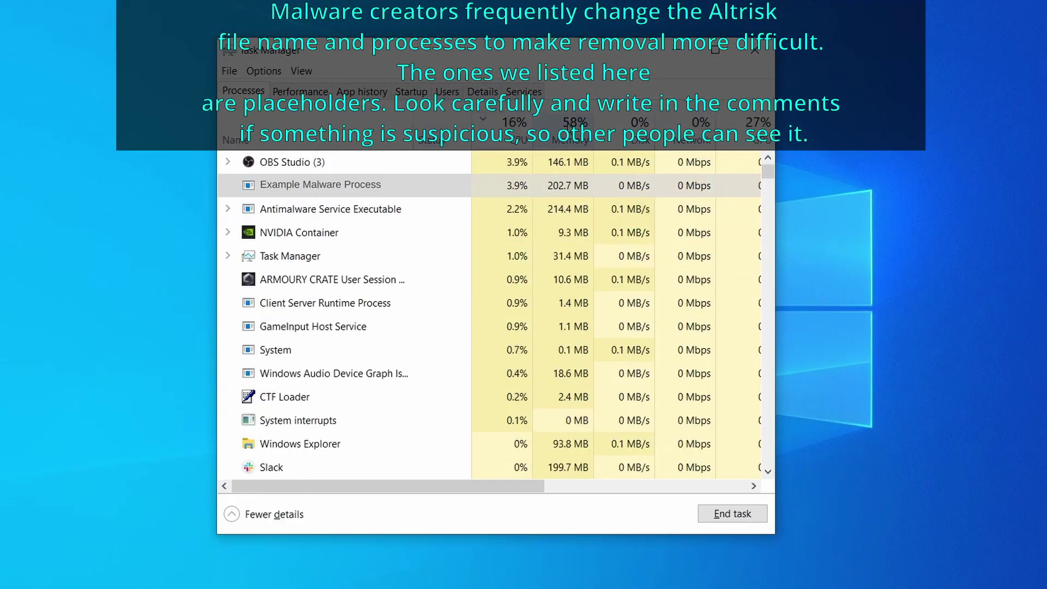
left_click(570, 134)
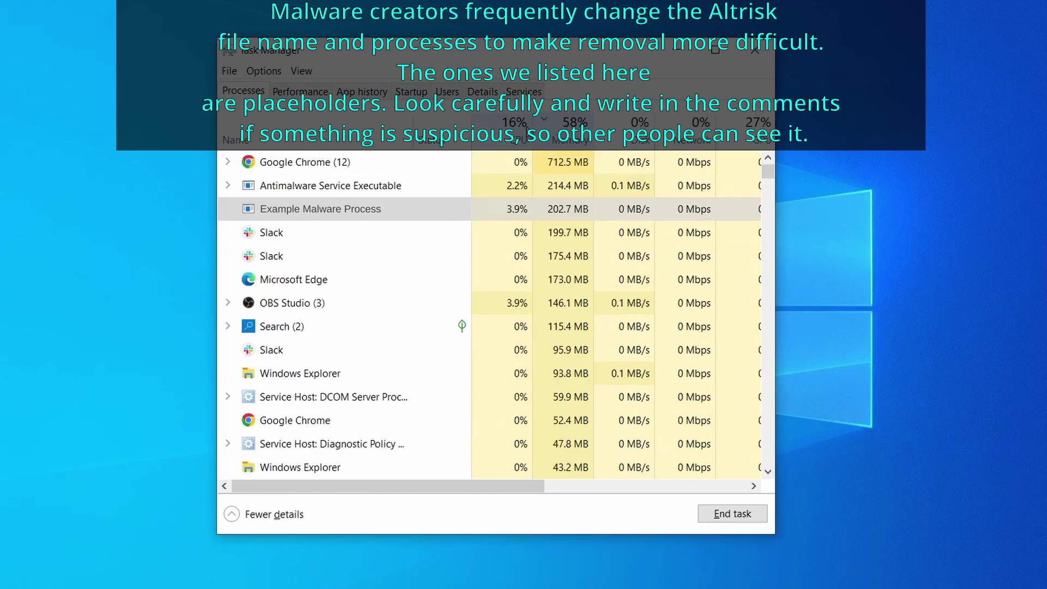
right_click(500, 209)
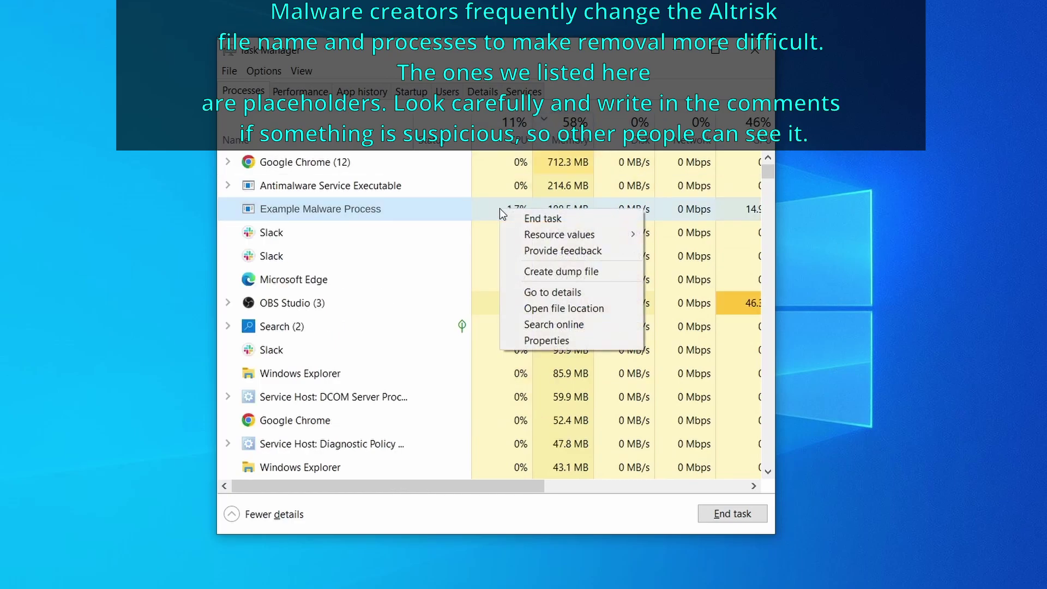
Step: Delete the three files in the malware's folder, close the folder, and reopen Task Manager
left_click(566, 310)
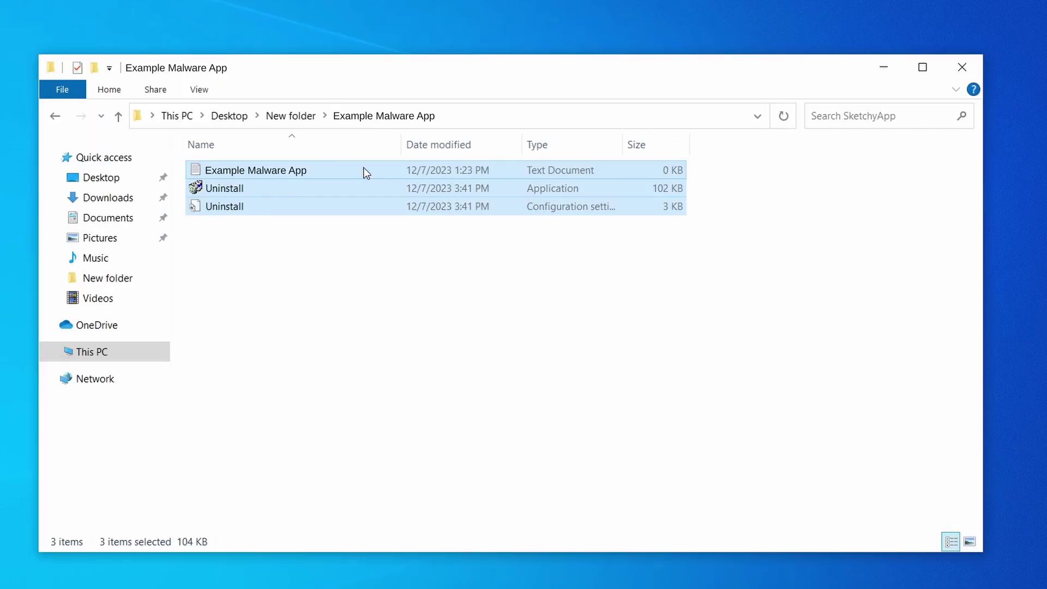
right_click(362, 171)
left_click(452, 380)
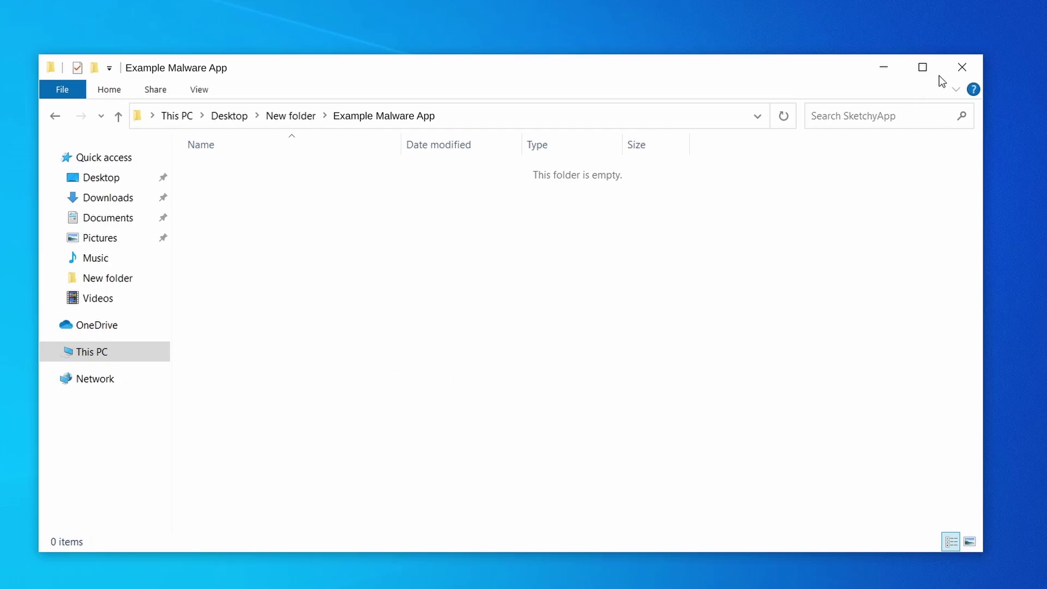
left_click(961, 65)
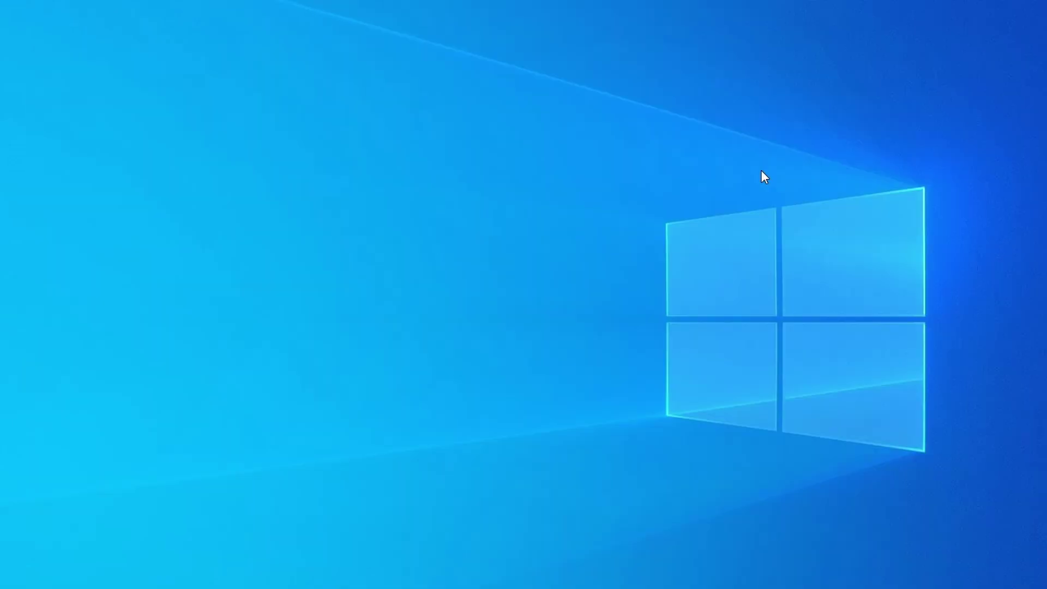
key("ctrl+shift+Escape")
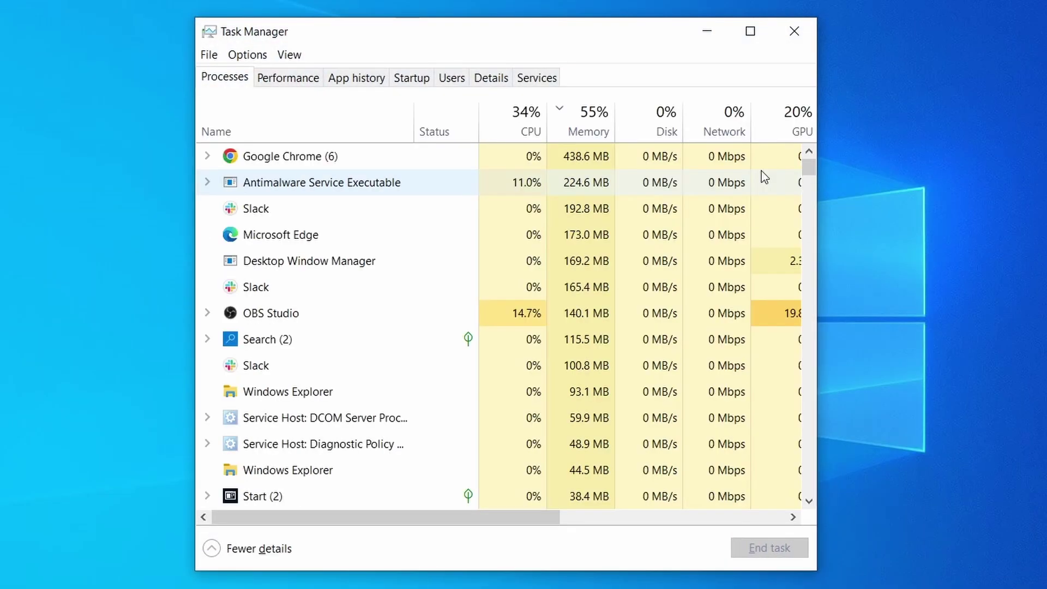
Step: Sort processes by CPU then memory and bring up actions for the Example Malware App process
left_click(504, 127)
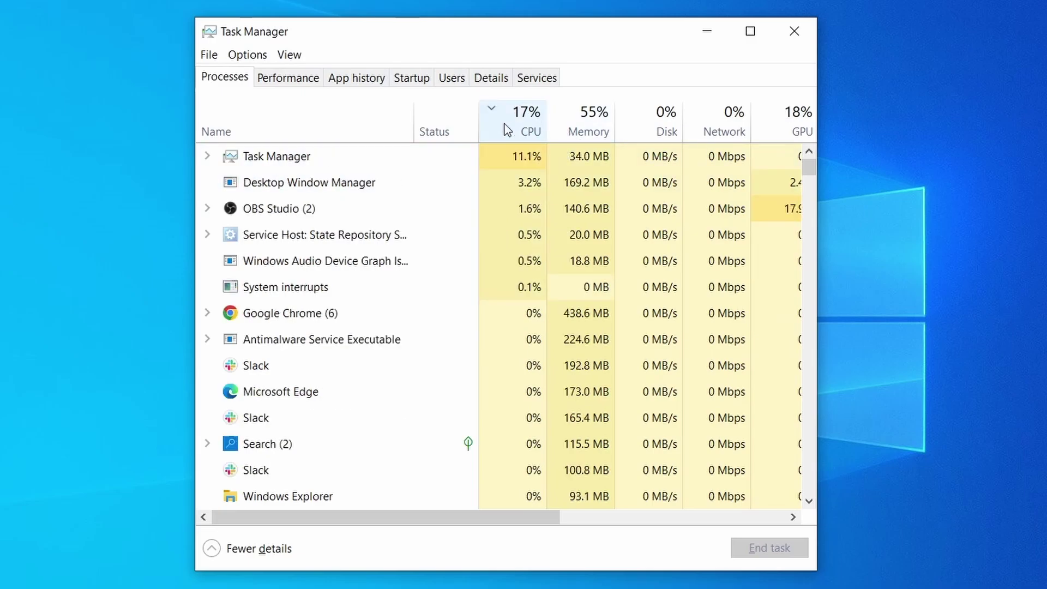
left_click(595, 117)
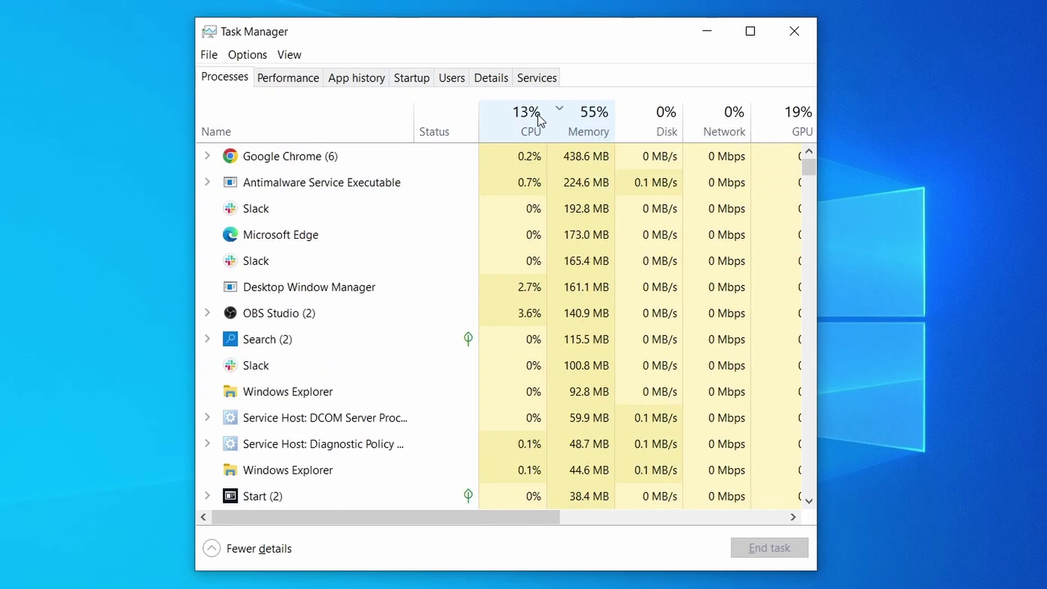
scroll(455, 367, "down", 2)
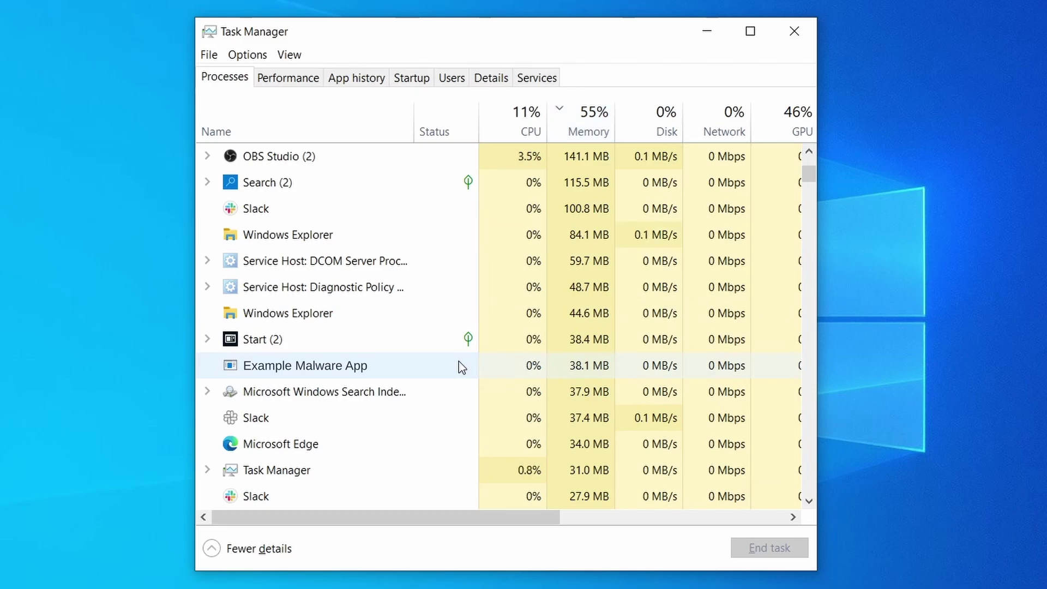
right_click(459, 362)
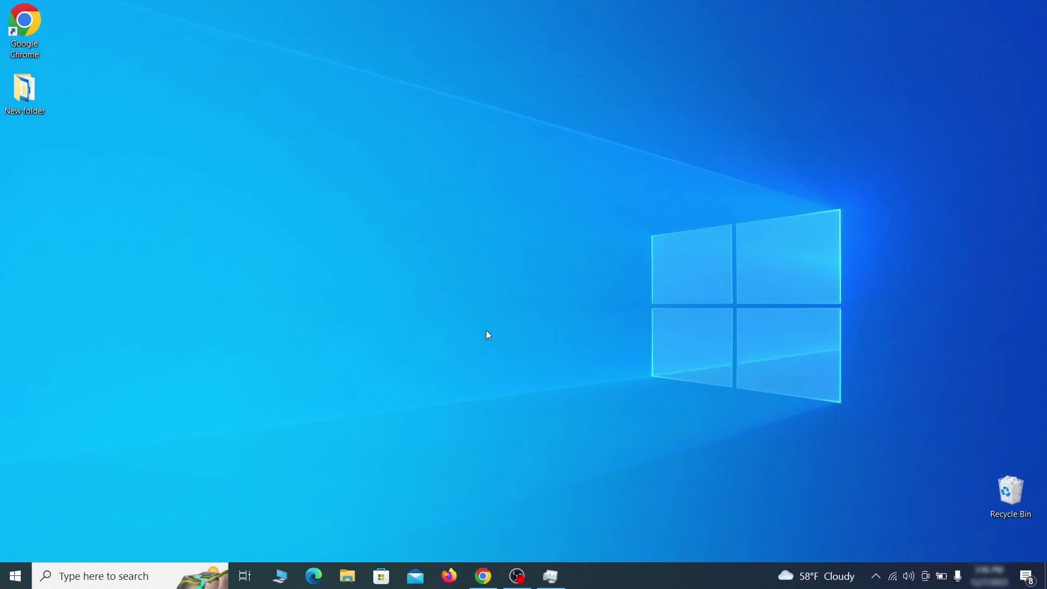
Step: Search 'view network connections' and open the Wi-Fi adapter's Properties
key("super")
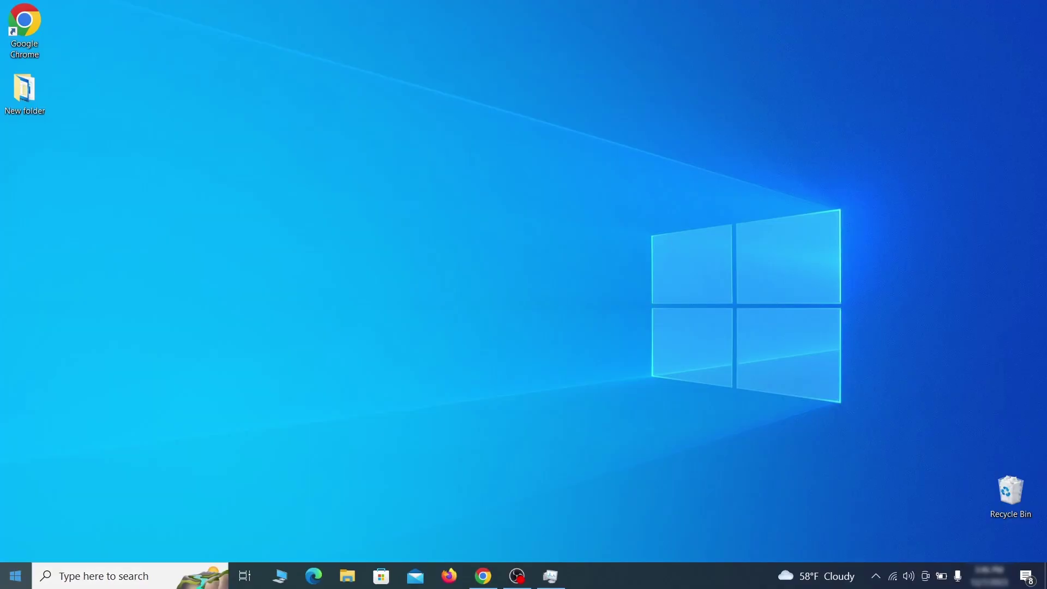
type("view network connections")
key("Return")
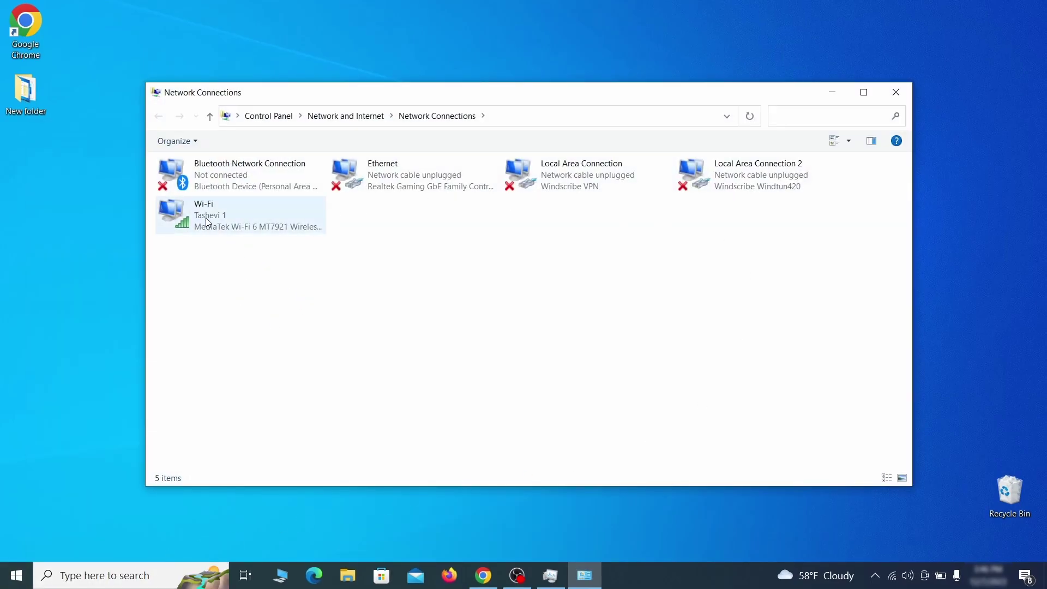
left_click(204, 217)
right_click(223, 226)
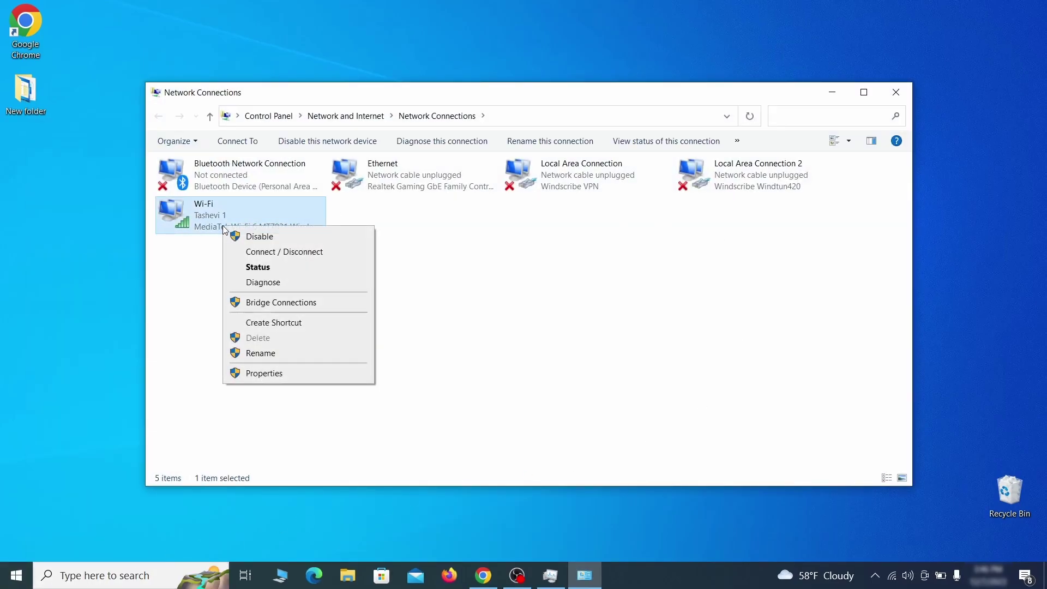
left_click(265, 373)
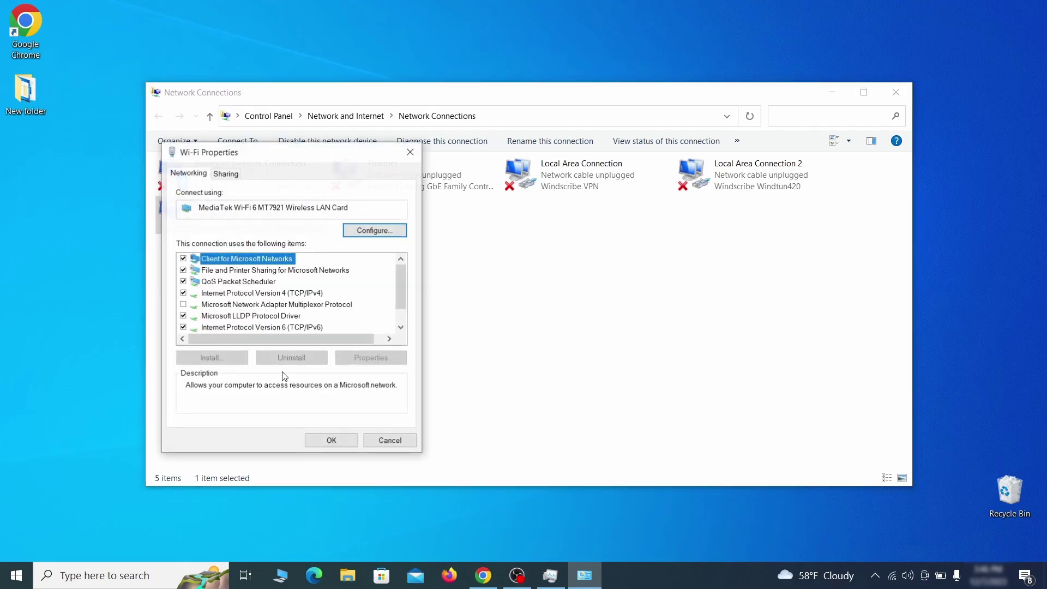
Step: Remove the 0.0.0.0 DNS server from the Wi-Fi adapter's advanced IPv4 settings
left_click(273, 295)
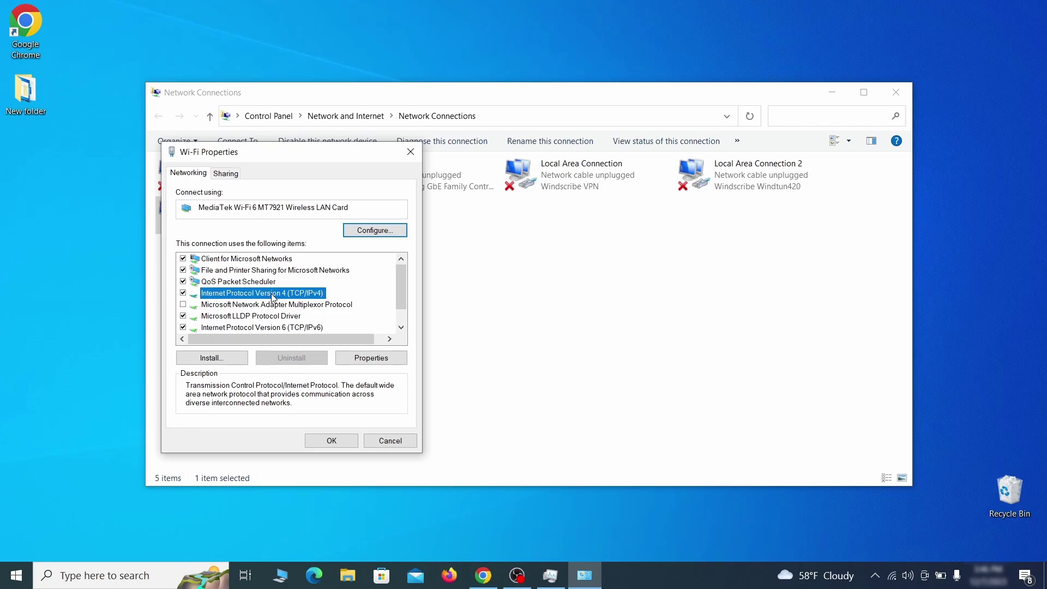
left_click(371, 358)
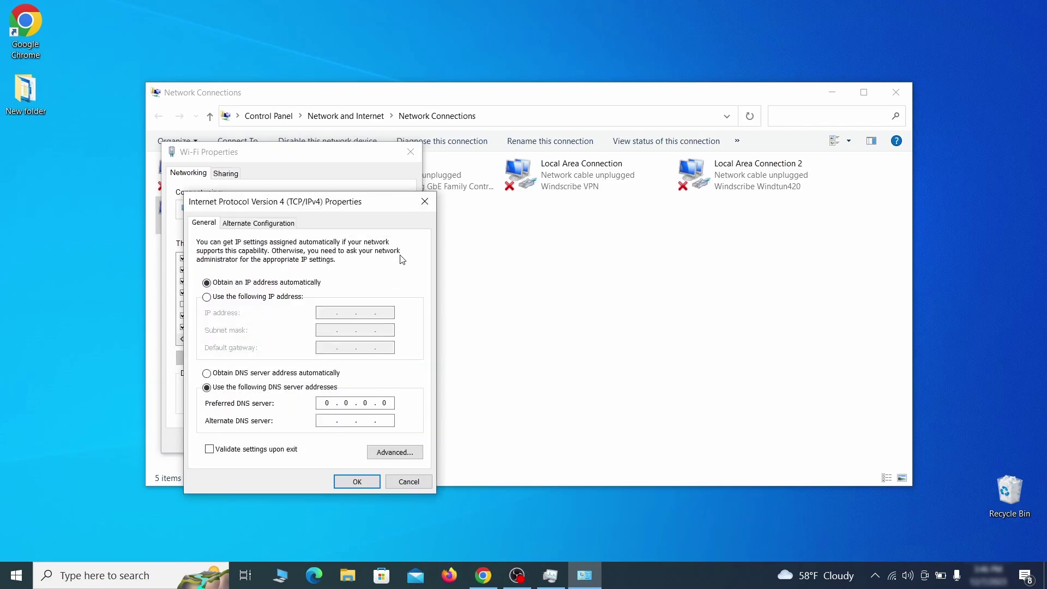
left_click_drag(373, 200, 529, 159)
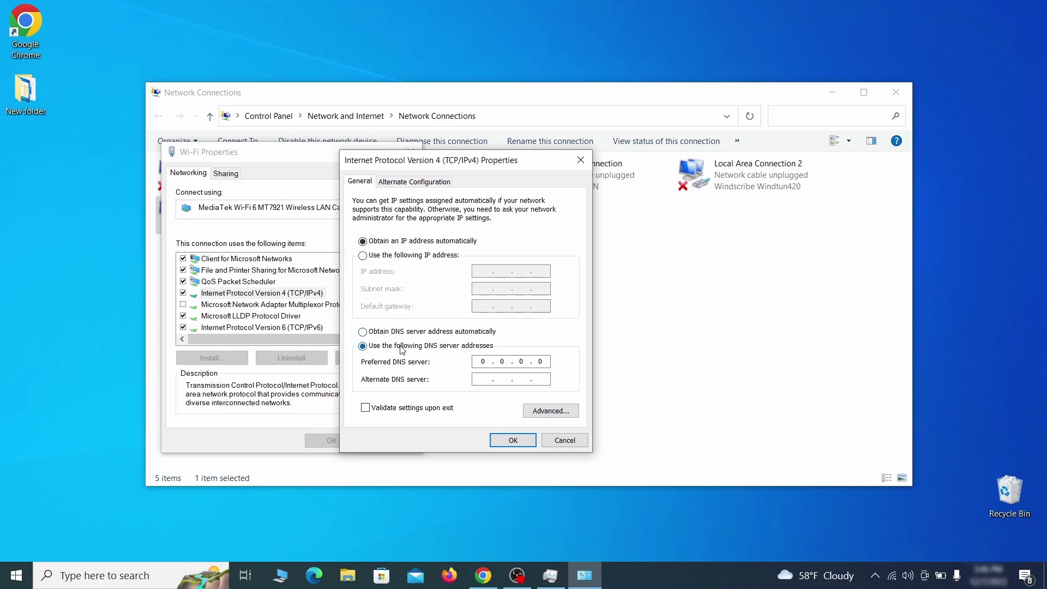
left_click(566, 417)
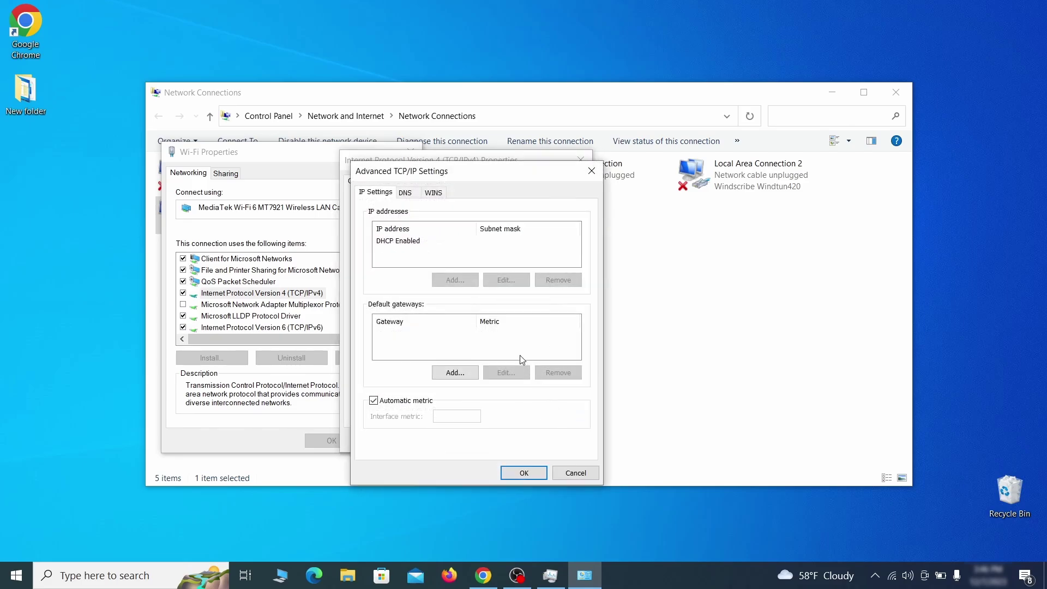
left_click(410, 195)
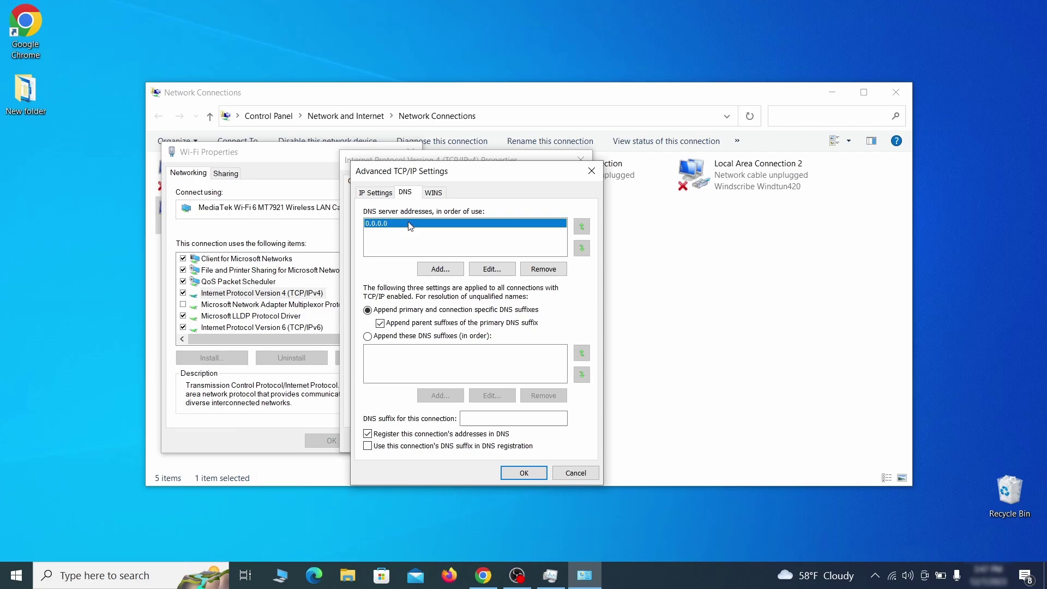
left_click(553, 272)
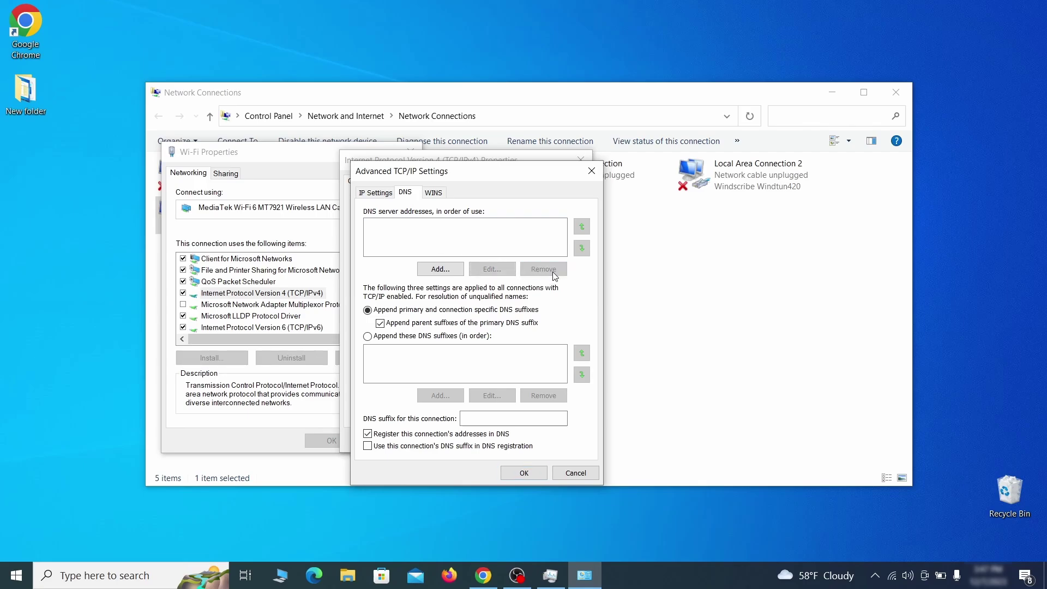
Step: Confirm the advanced TCP/IP and IPv4 changes and close Wi-Fi Properties
left_click(532, 476)
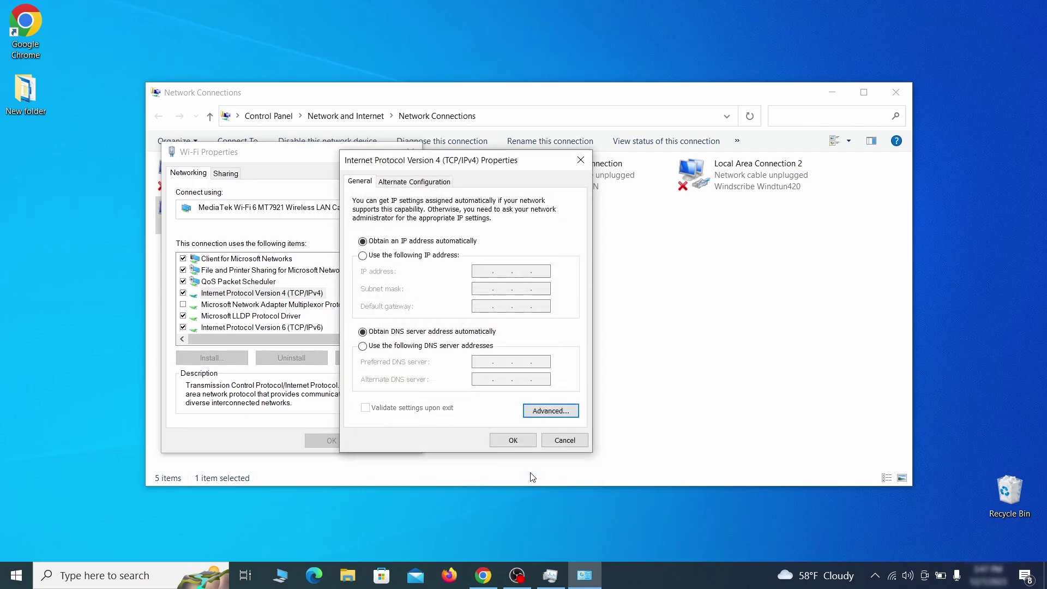
left_click(513, 441)
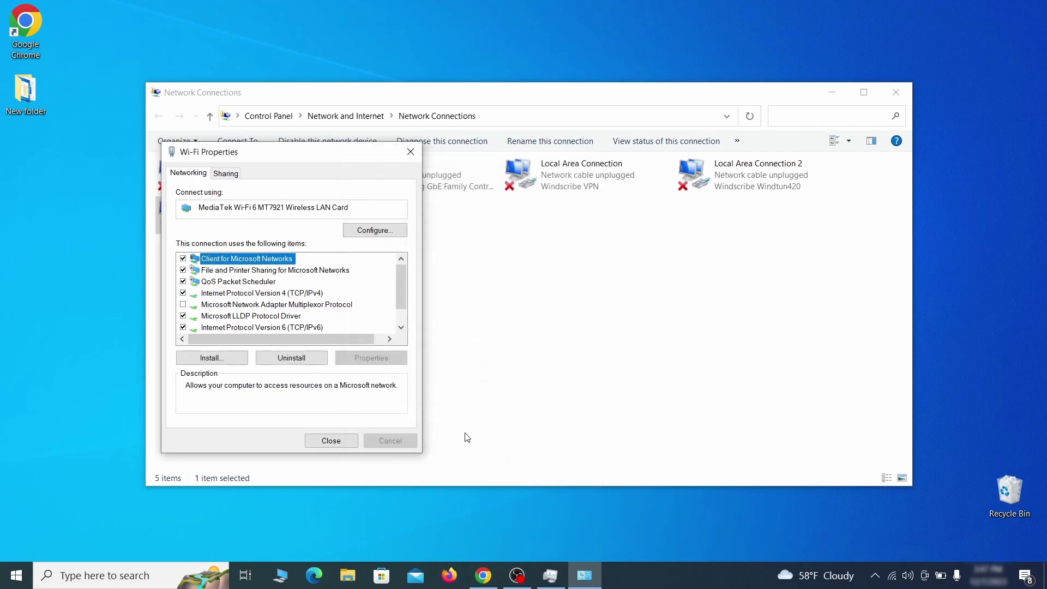
left_click(331, 440)
Step: Open the hosts file from C:\Windows\System32\drivers\etc in Notepad
key("alt+F4")
key("super")
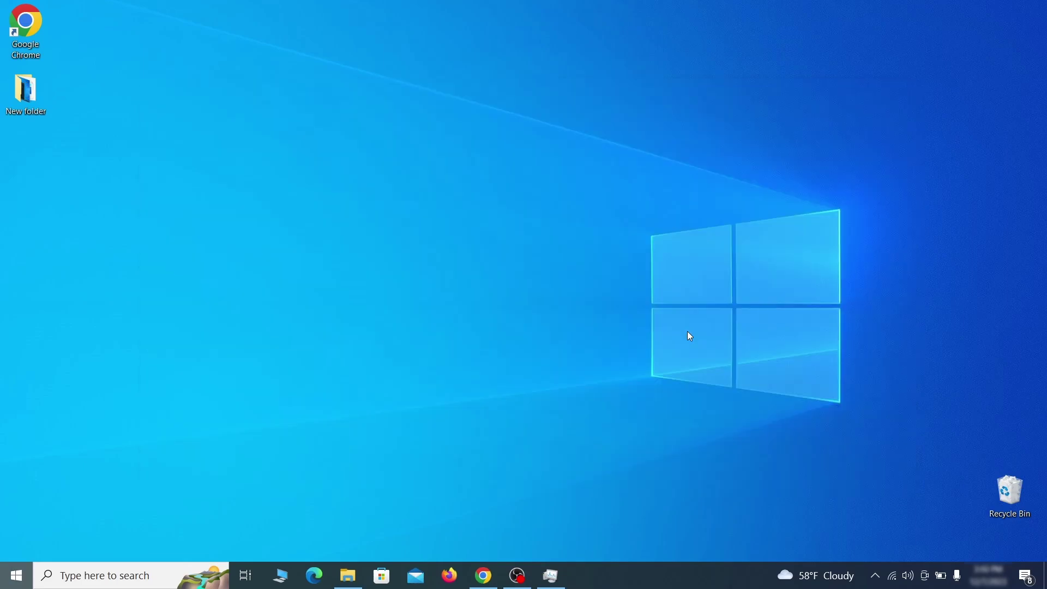
type("C:\\Windows\\System32\\drivers\\etc\\hosts")
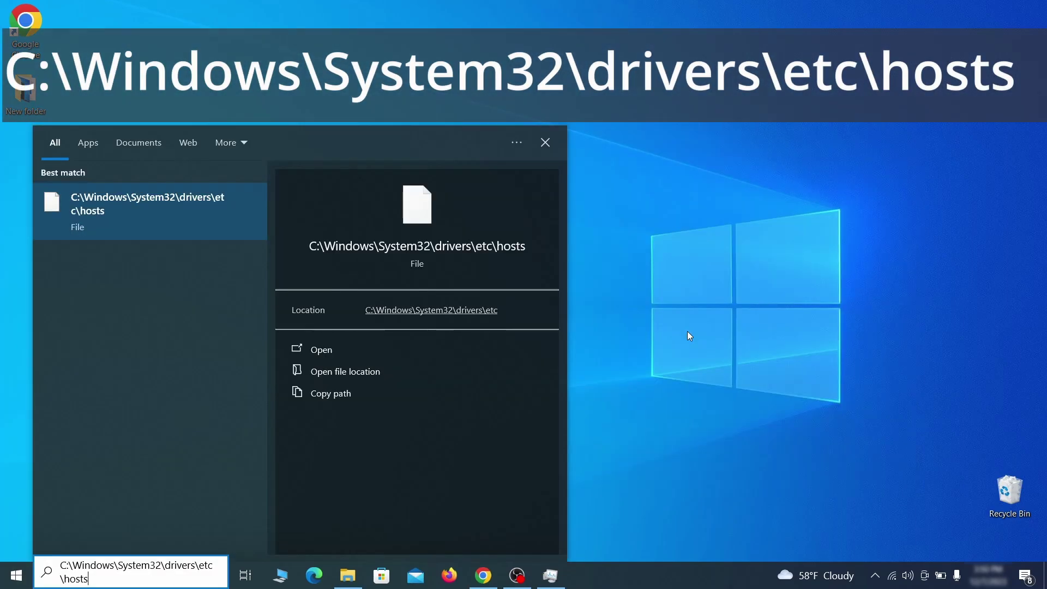
key("Return")
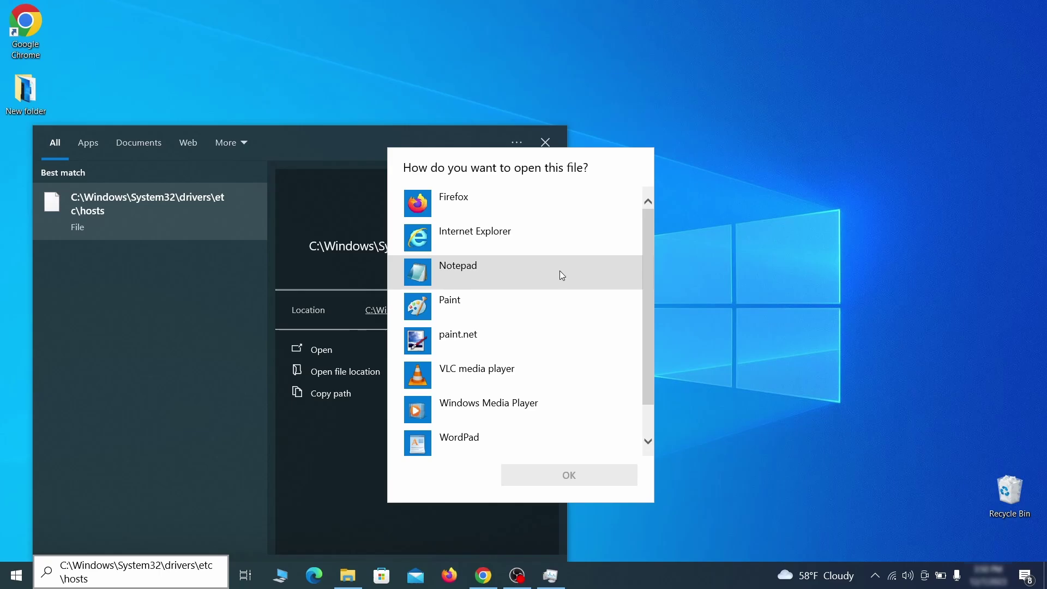
double_click(560, 270)
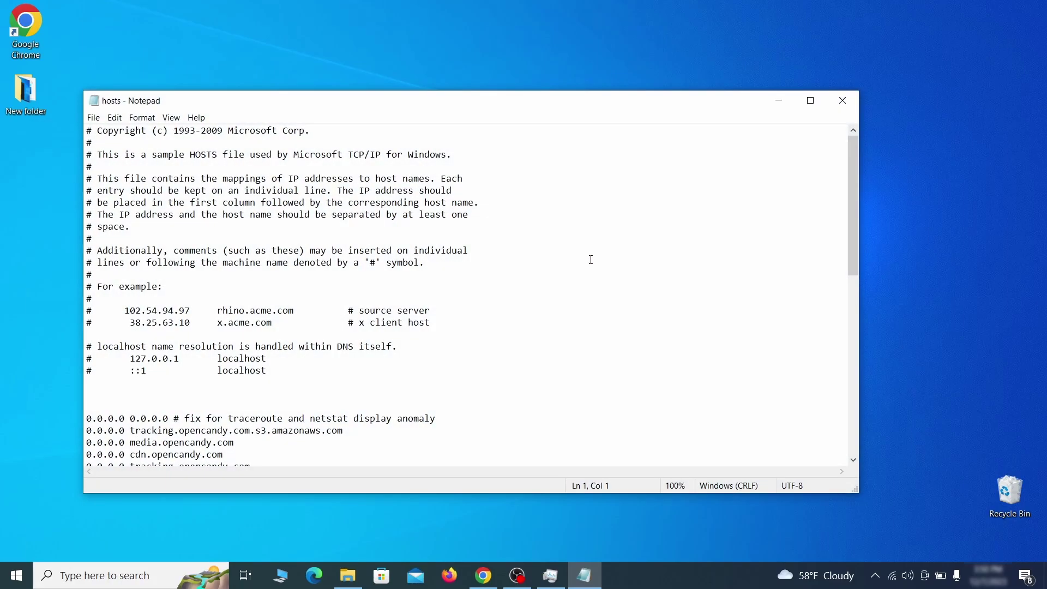
Step: Delete all 0.0.0.0 blocking entries, keeping only the default comments, and save the hosts file
scroll(591, 260, "down", 3)
left_click(94, 313)
left_click_drag(87, 311, 266, 439)
left_click(94, 292)
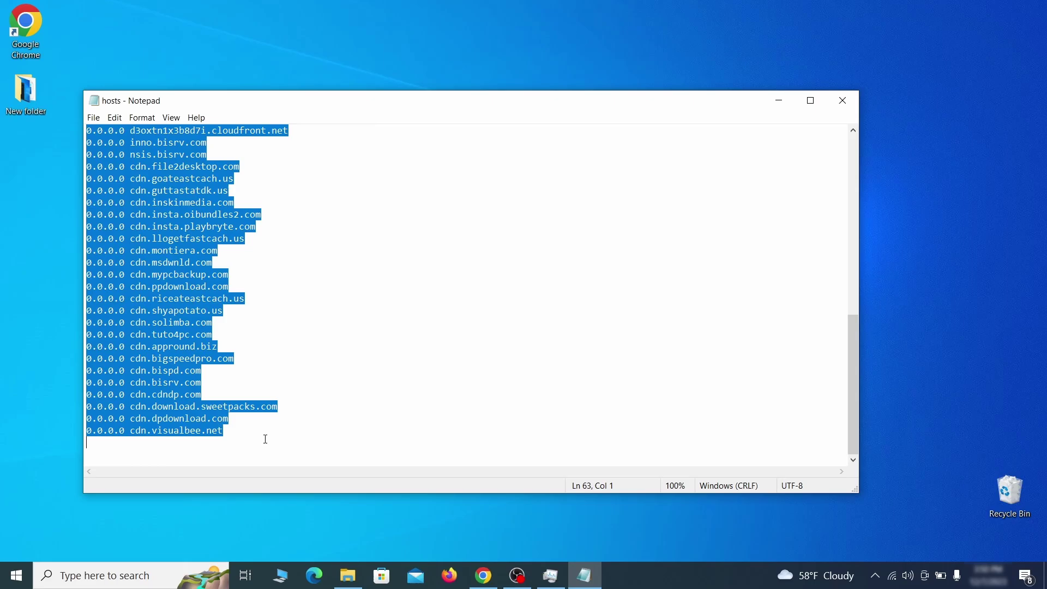
key("Delete")
left_click(93, 118)
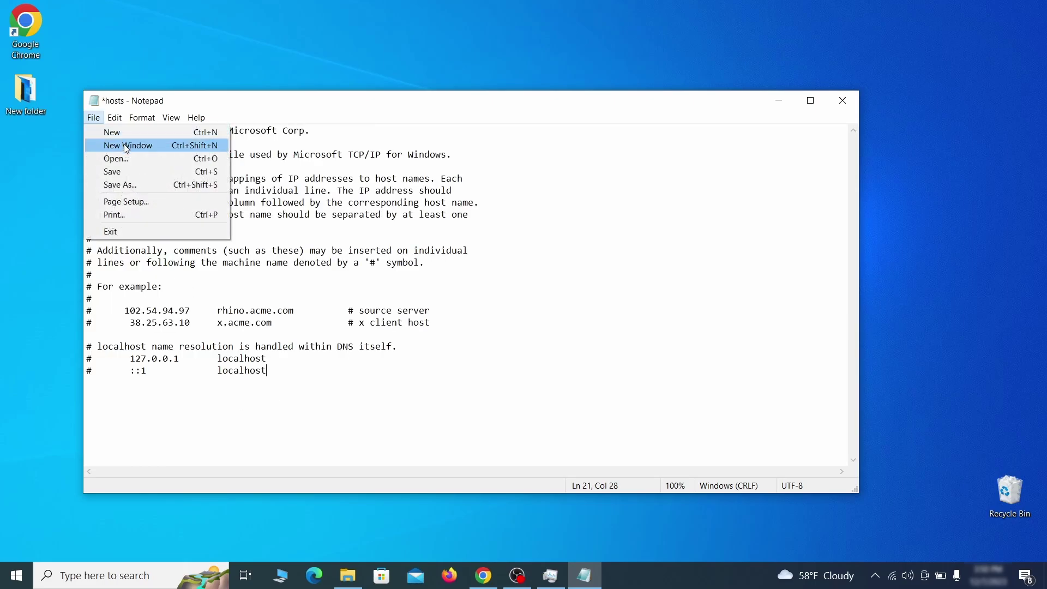
left_click(136, 169)
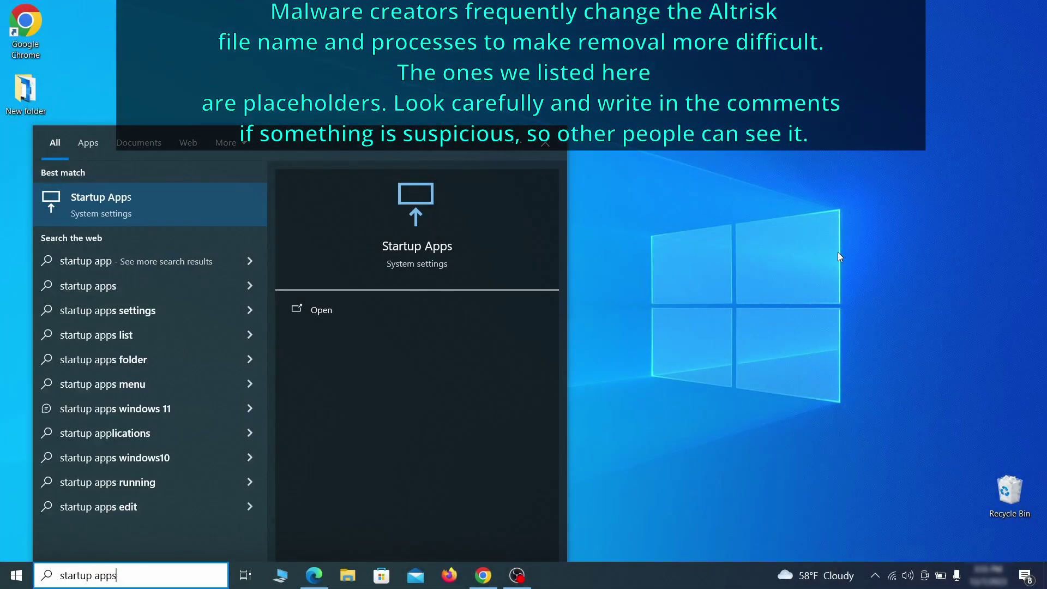
Step: Switch Example Malware App to Off on the Startup apps settings page
key("Return")
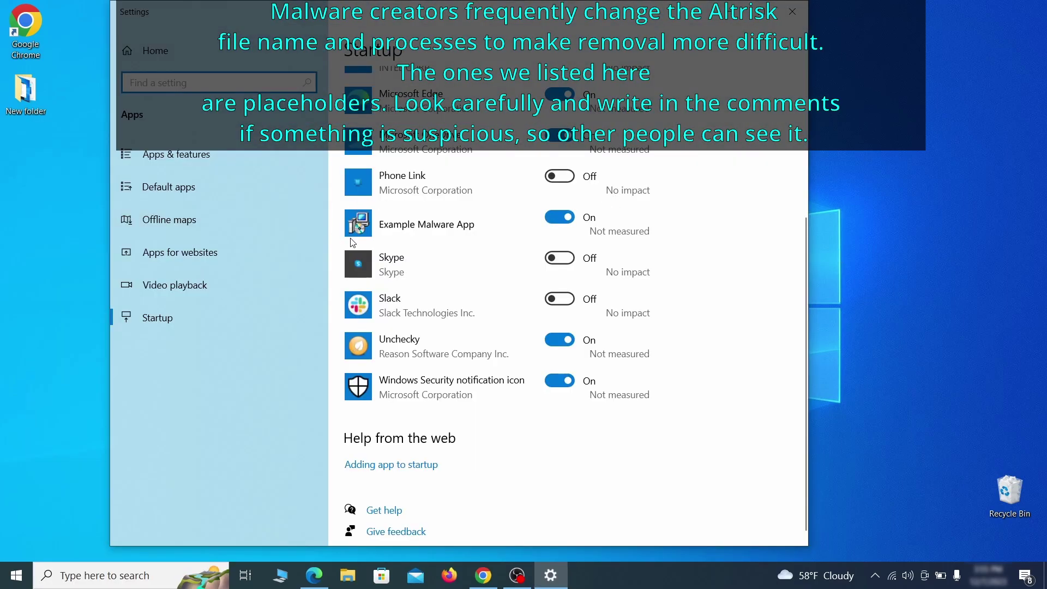
left_click(560, 218)
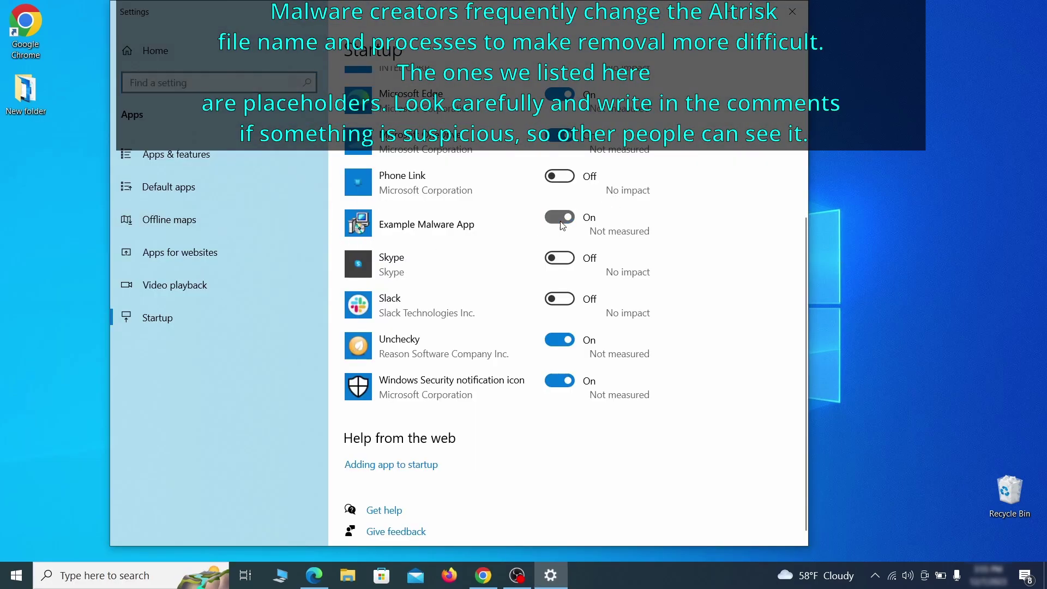
Step: Launch Task Scheduler and list the tasks in the Task Scheduler Library
left_click(800, 13)
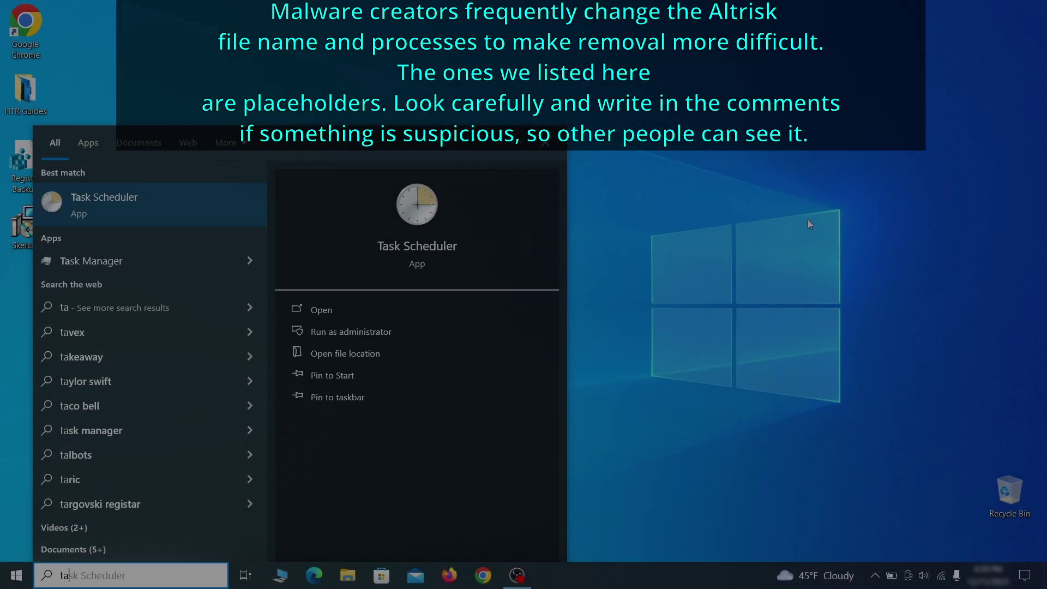
type("sk schedu")
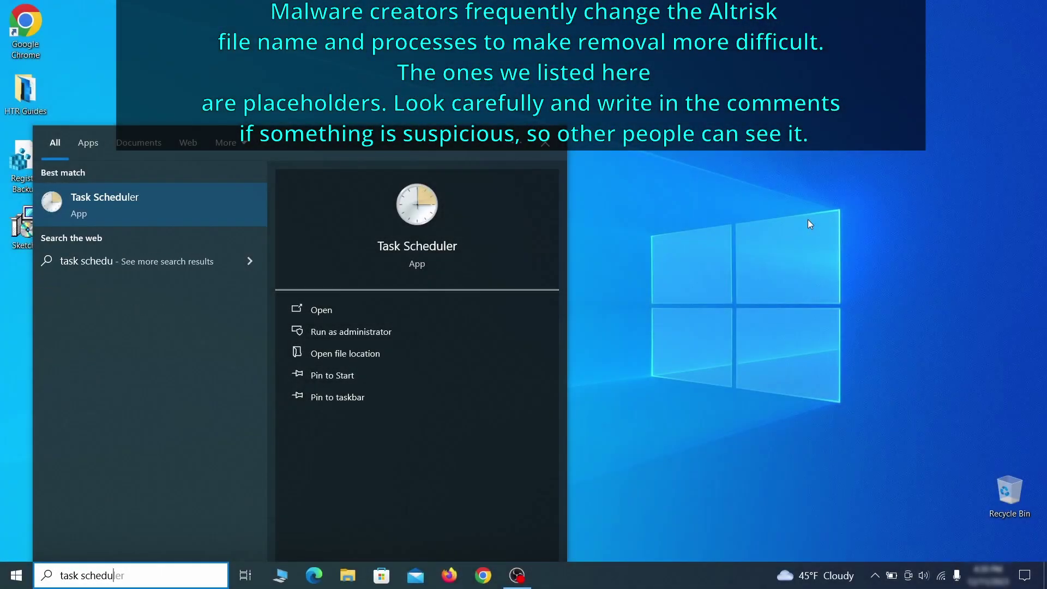
key("Return")
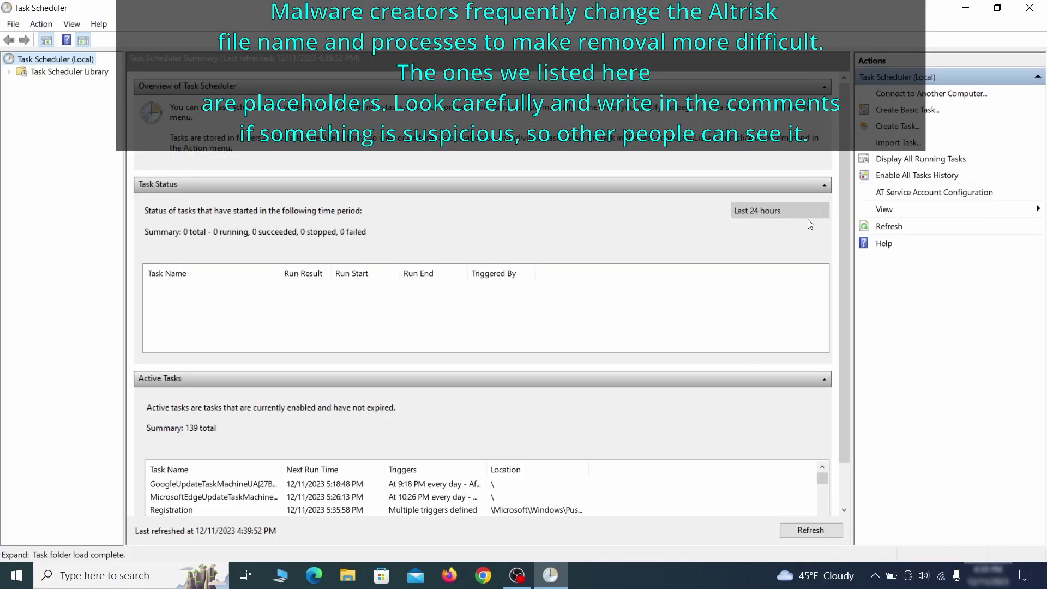
left_click(91, 73)
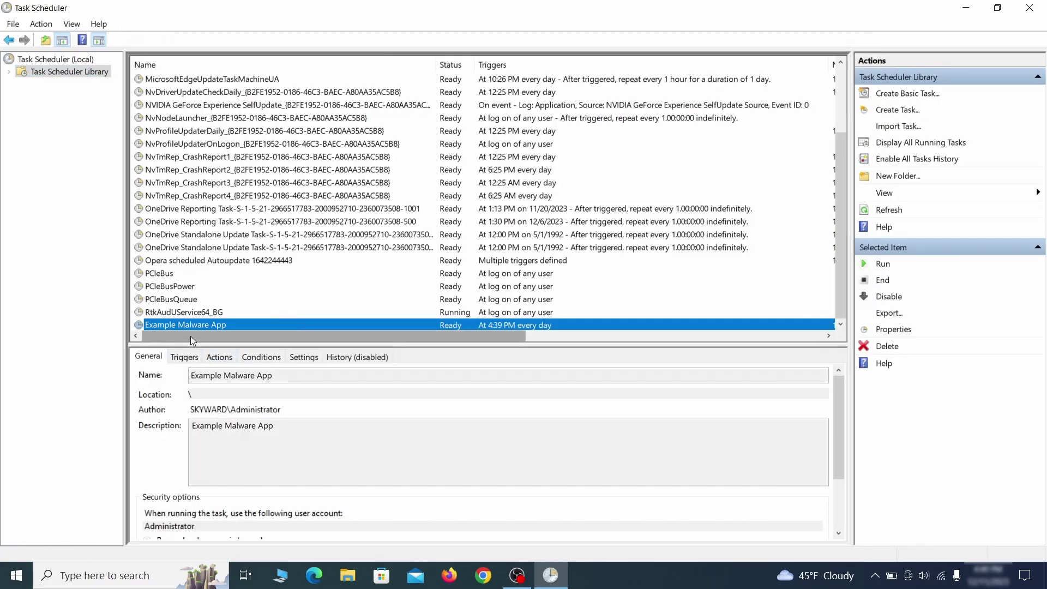
Step: Check the Example Malware App task's daily trigger and ExampleMalwareApp.exe action, then choose Delete
right_click(302, 326)
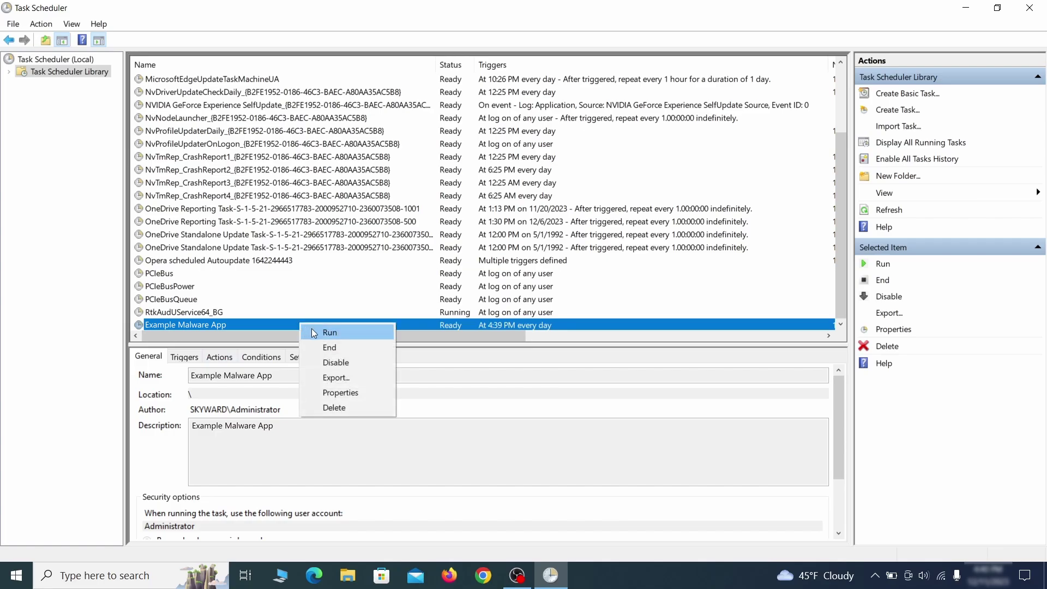
left_click(344, 395)
left_click(120, 91)
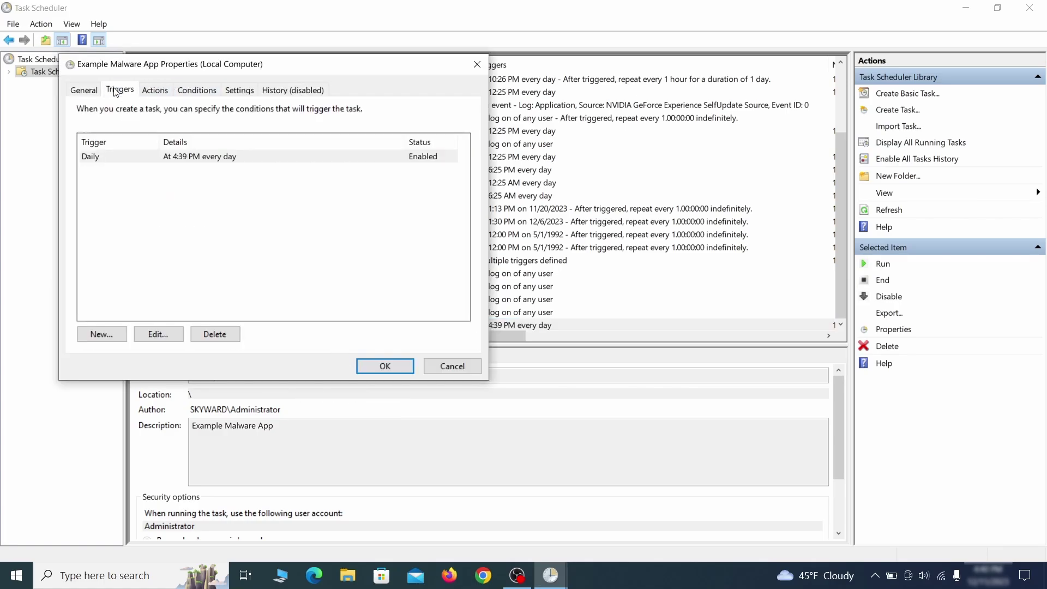
left_click(158, 91)
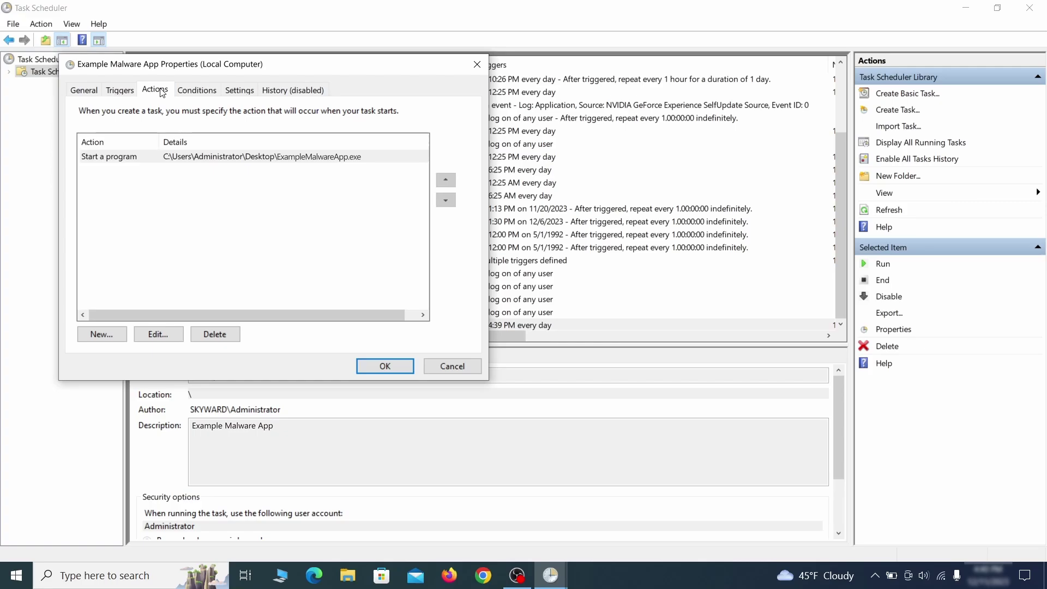
key("Escape")
right_click(336, 324)
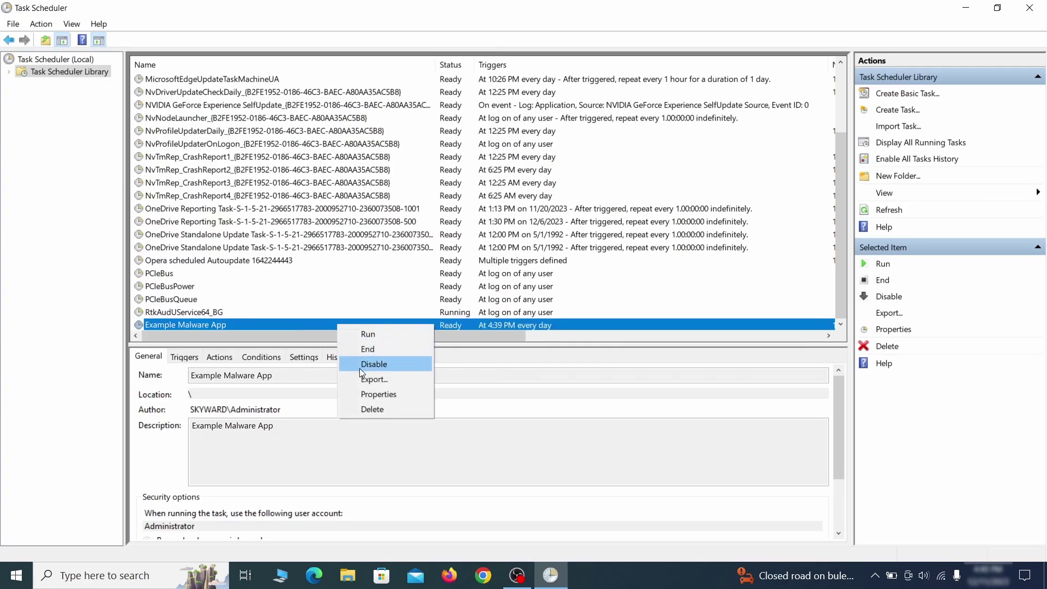
left_click(371, 409)
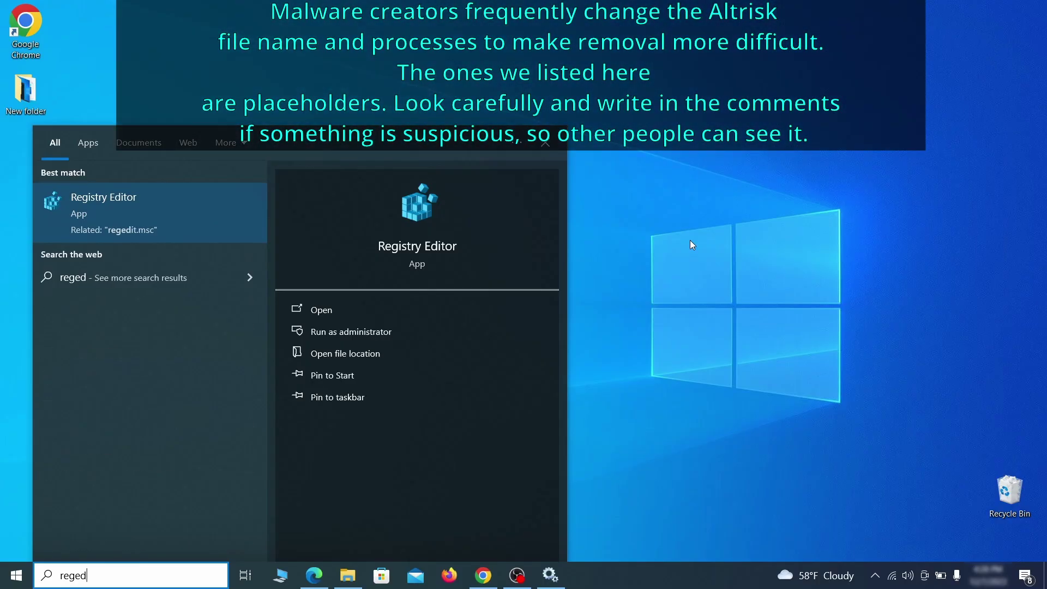
Step: Run Registry Editor as administrator from the 'regedit' Start search
type("it")
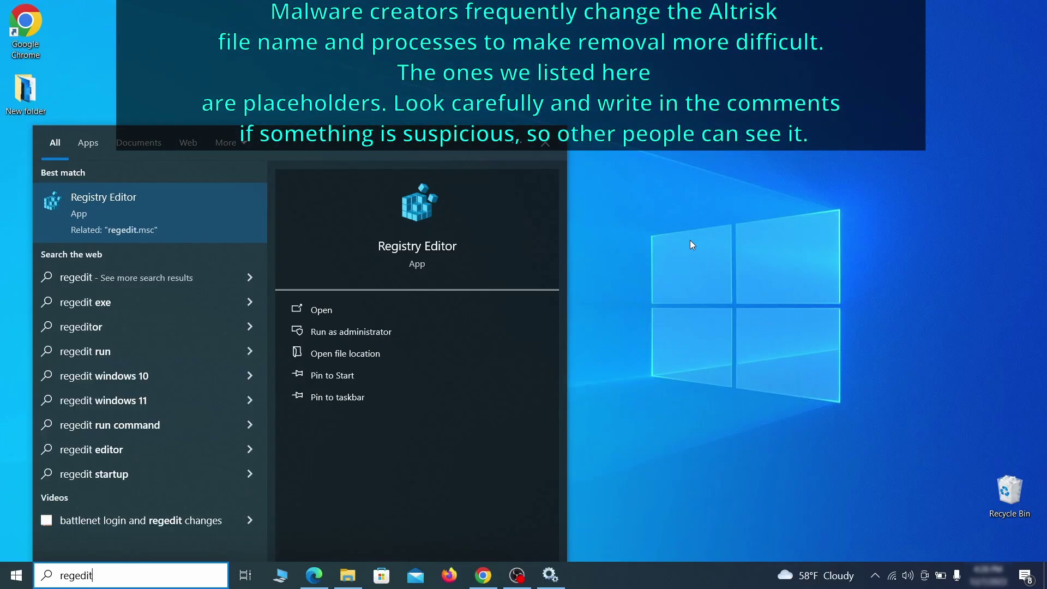
right_click(194, 203)
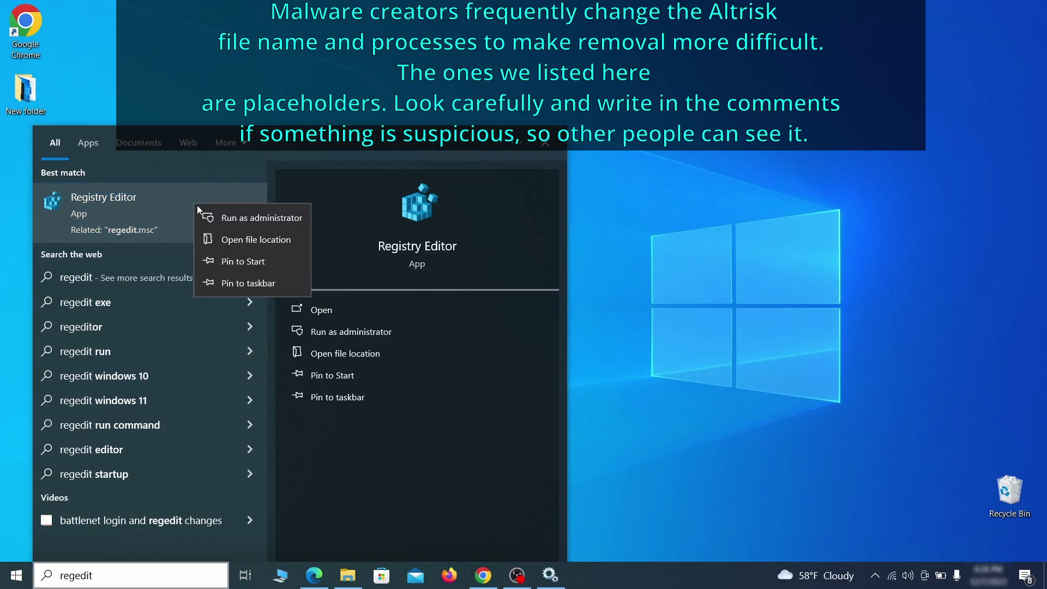
left_click(272, 218)
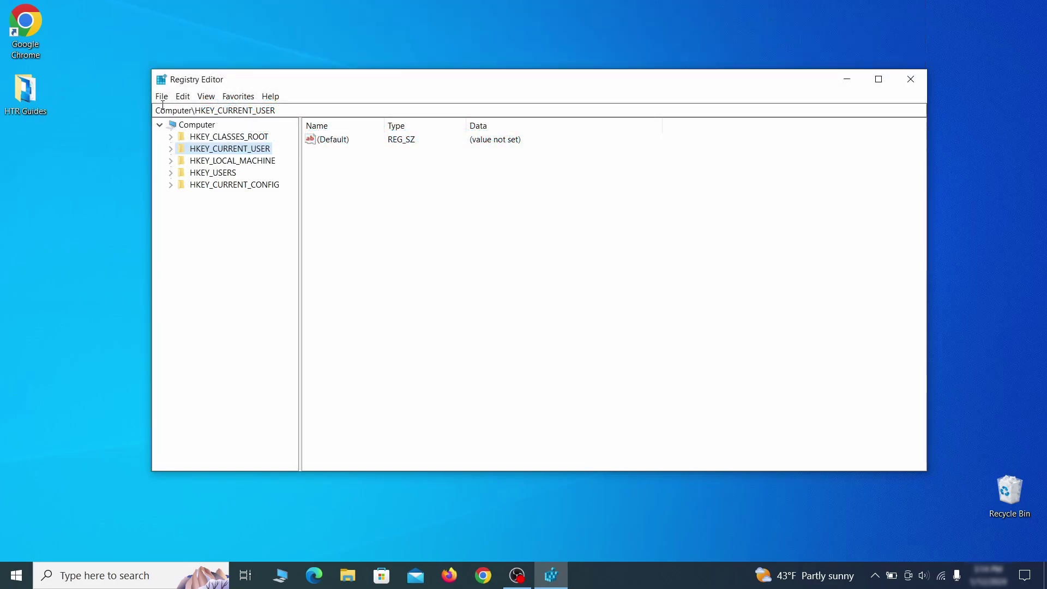
Step: Export the entire registry as Registry Backup 1 on the Desktop
left_click(162, 97)
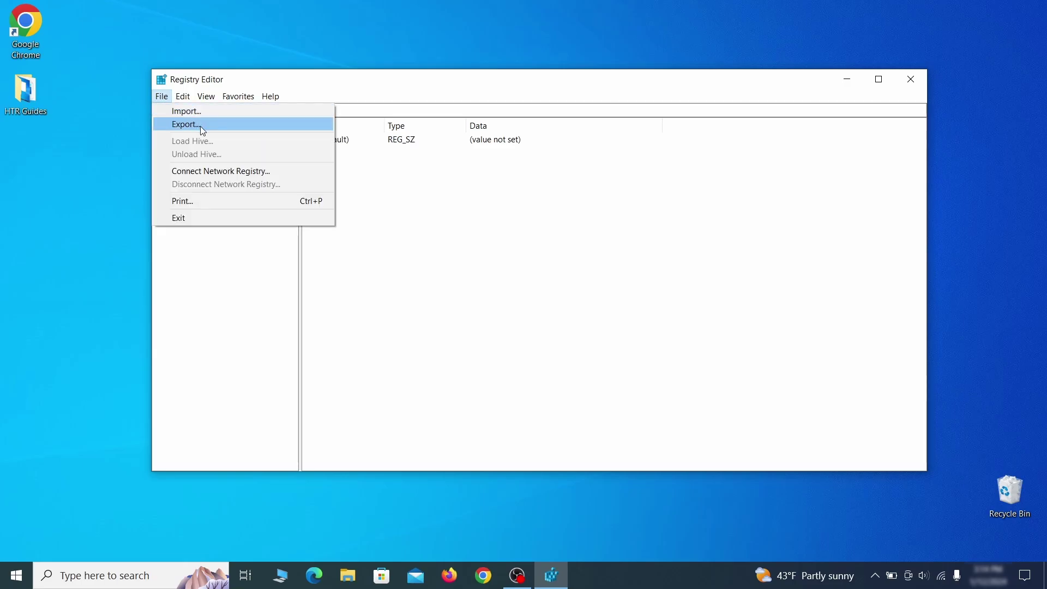
left_click(252, 126)
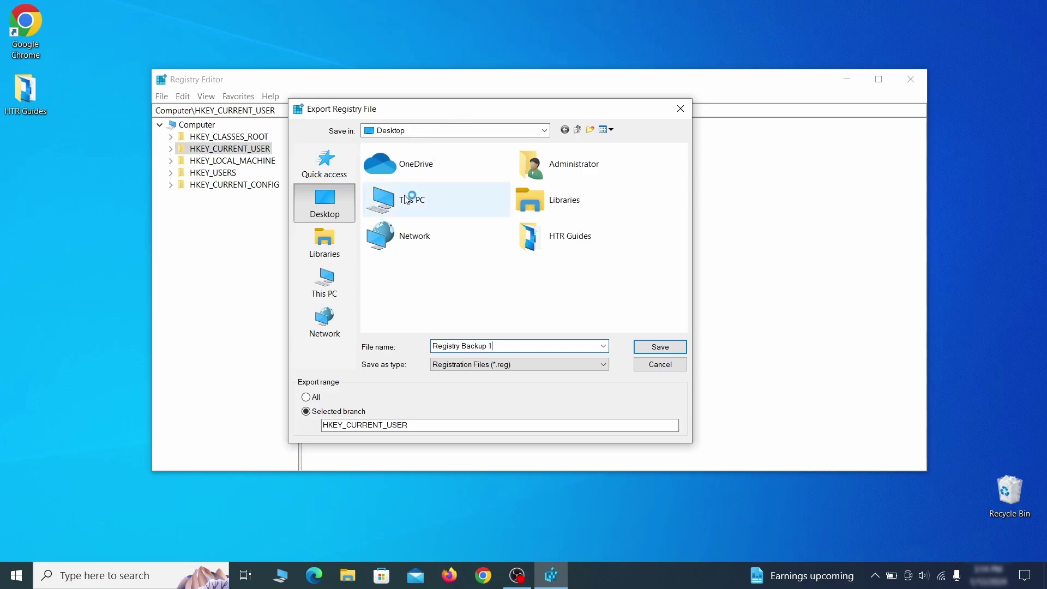
left_click(306, 397)
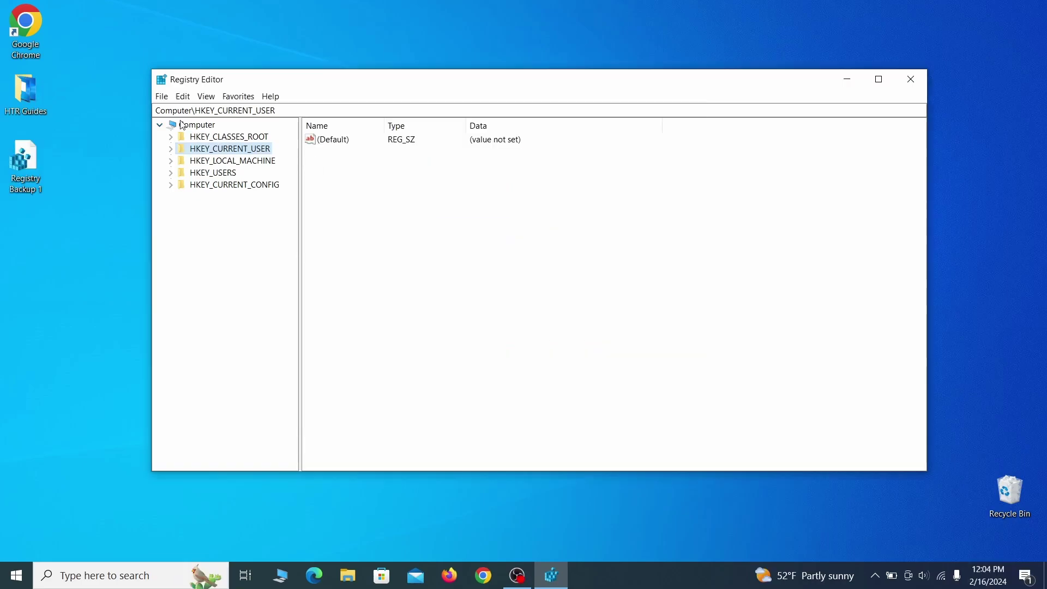
Step: Restore the registry by importing the Registry Backup 1 file
left_click(162, 96)
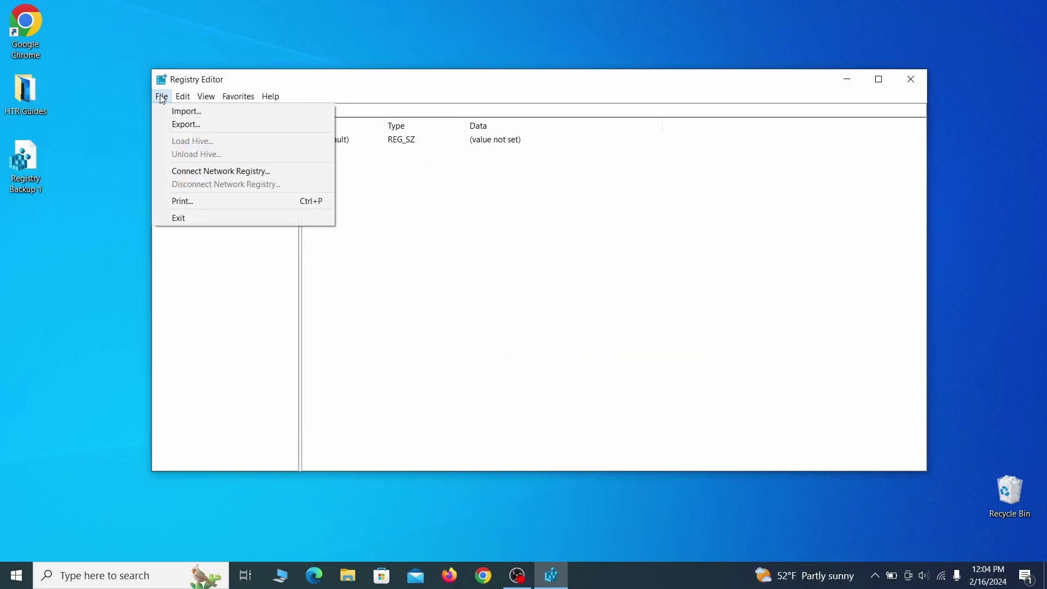
left_click(229, 111)
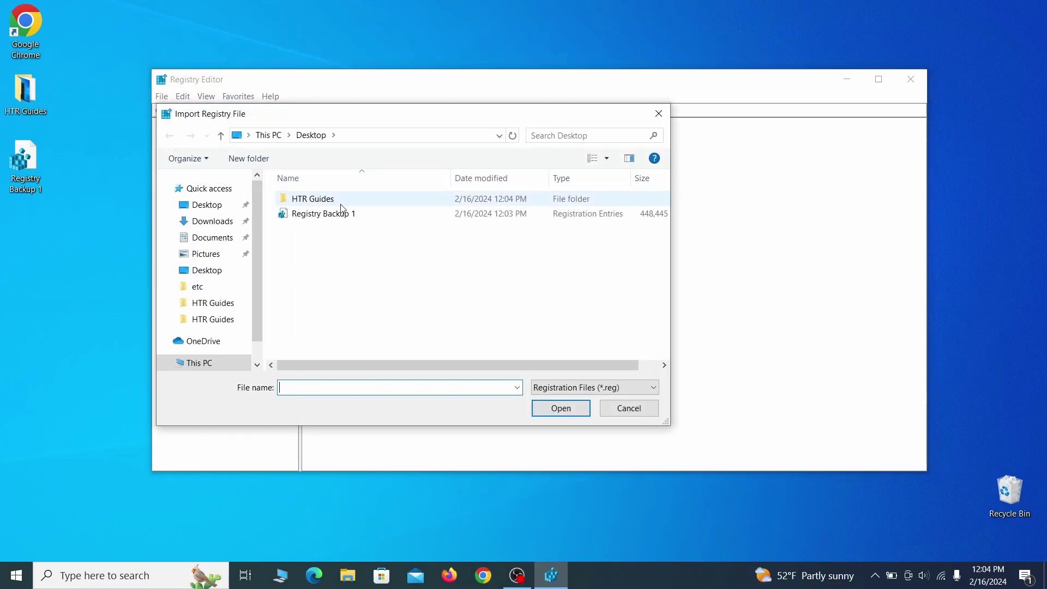
left_click(363, 217)
left_click(573, 410)
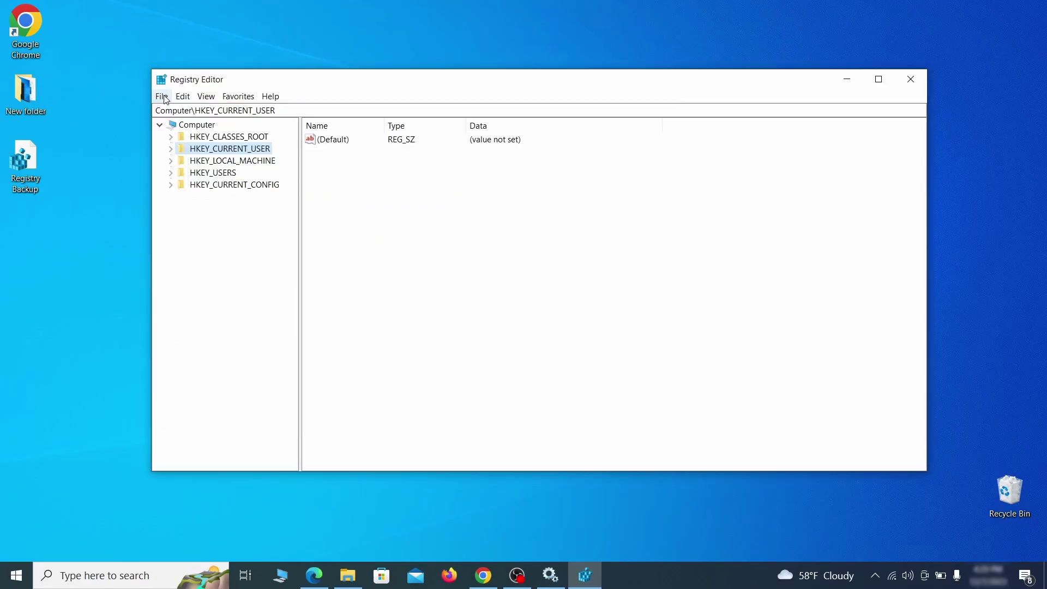
left_click(163, 96)
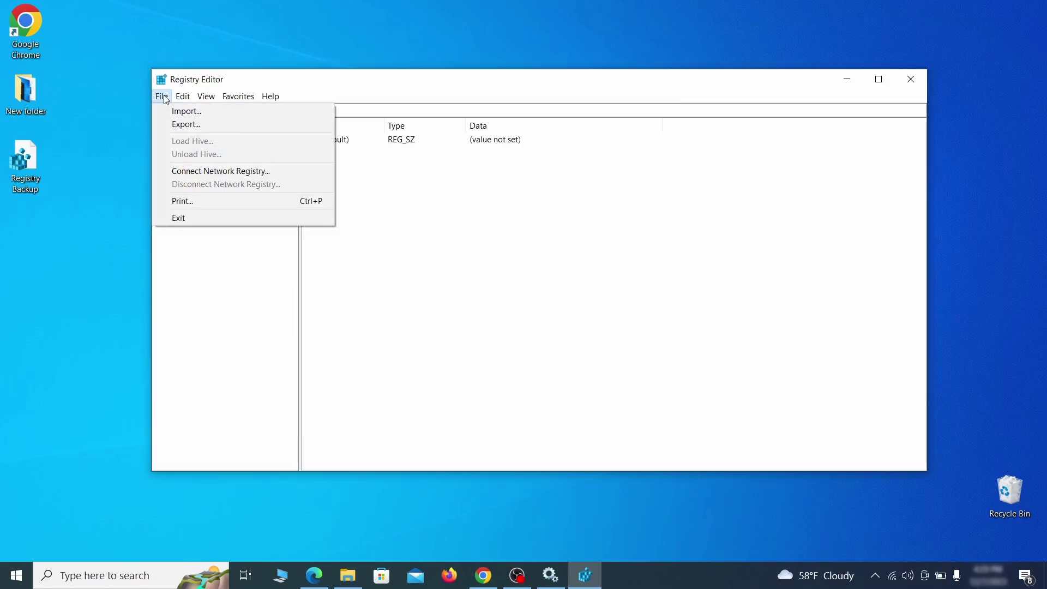
mouse_move(187, 99)
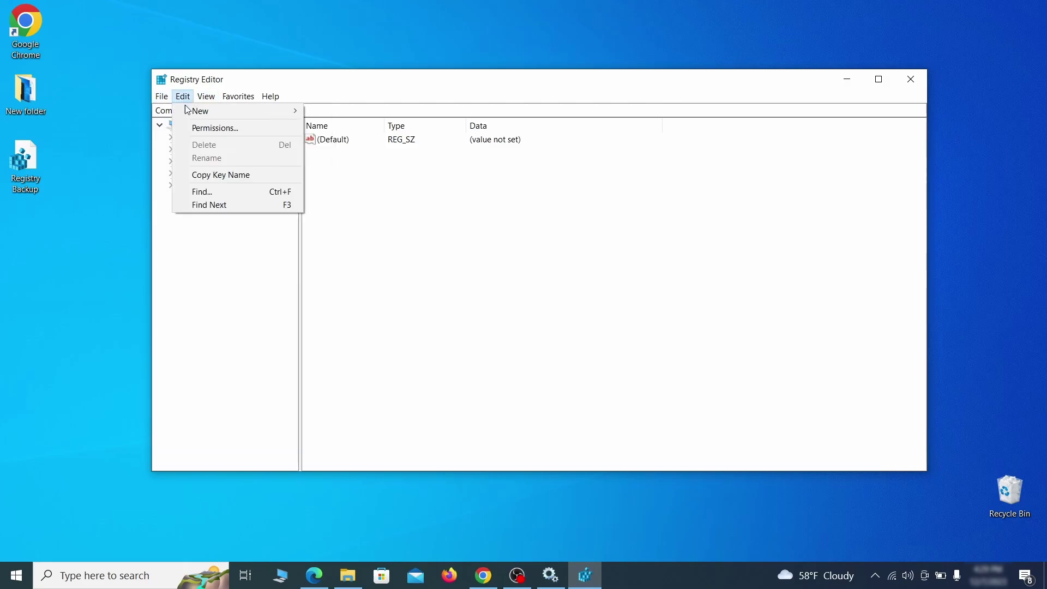
Step: Search the registry for 'Example Malware App' and right-click its Reopen key under SOFTWARE\InstallBuilders
left_click(226, 191)
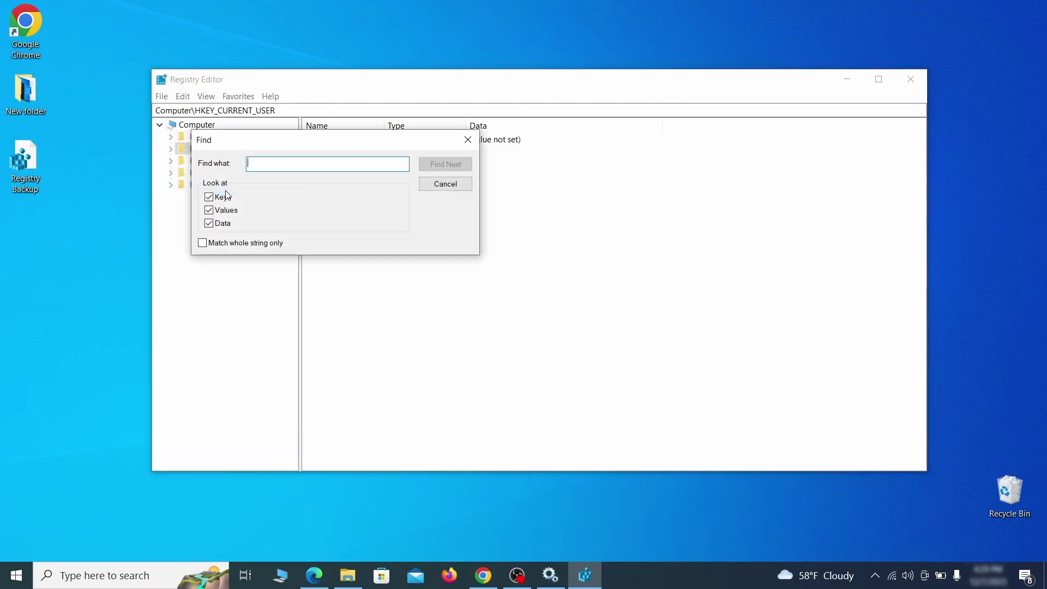
type("Example Malware App")
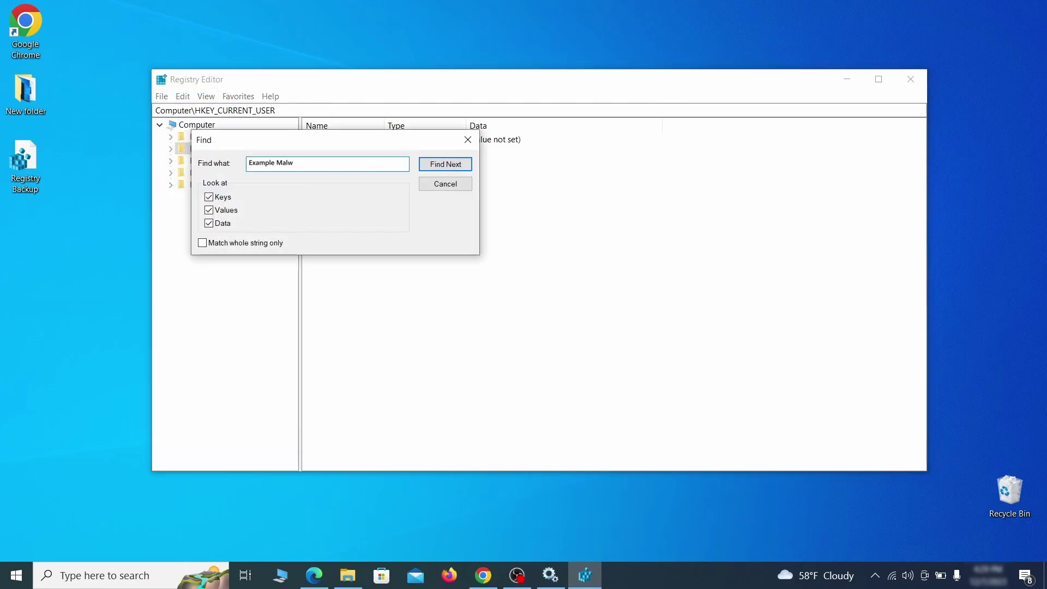
left_click(445, 164)
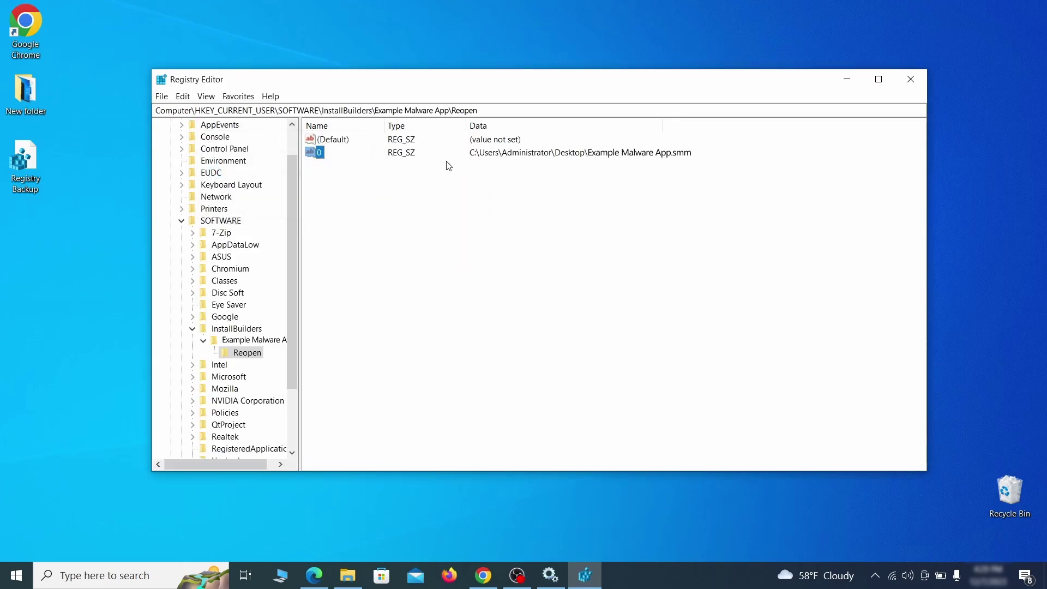
left_click(254, 354)
right_click(255, 357)
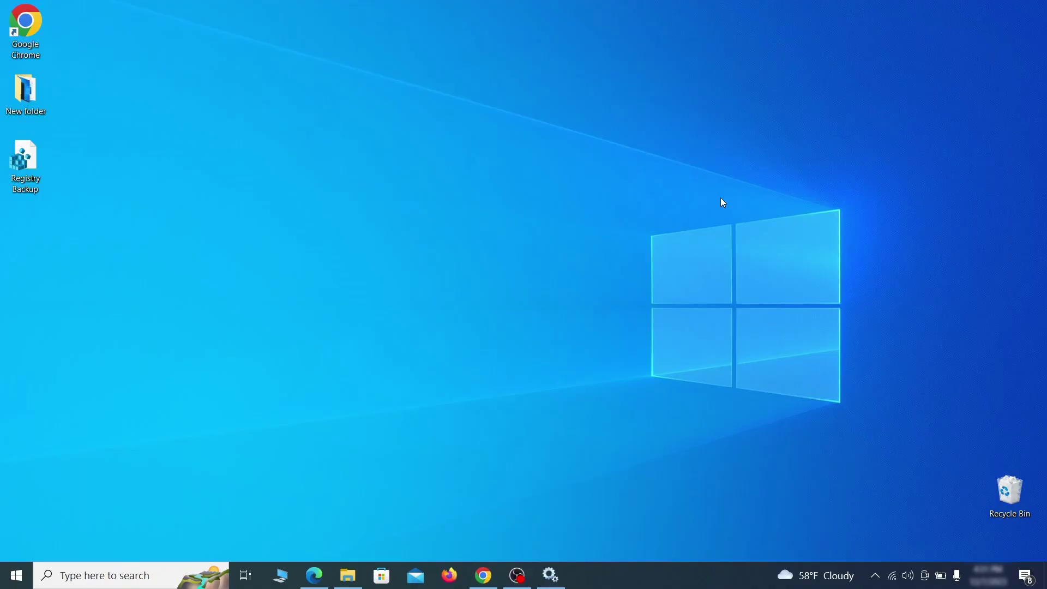
Step: Run MRT from the Run box and complete a full scan, which finds no malicious software
key("super+r")
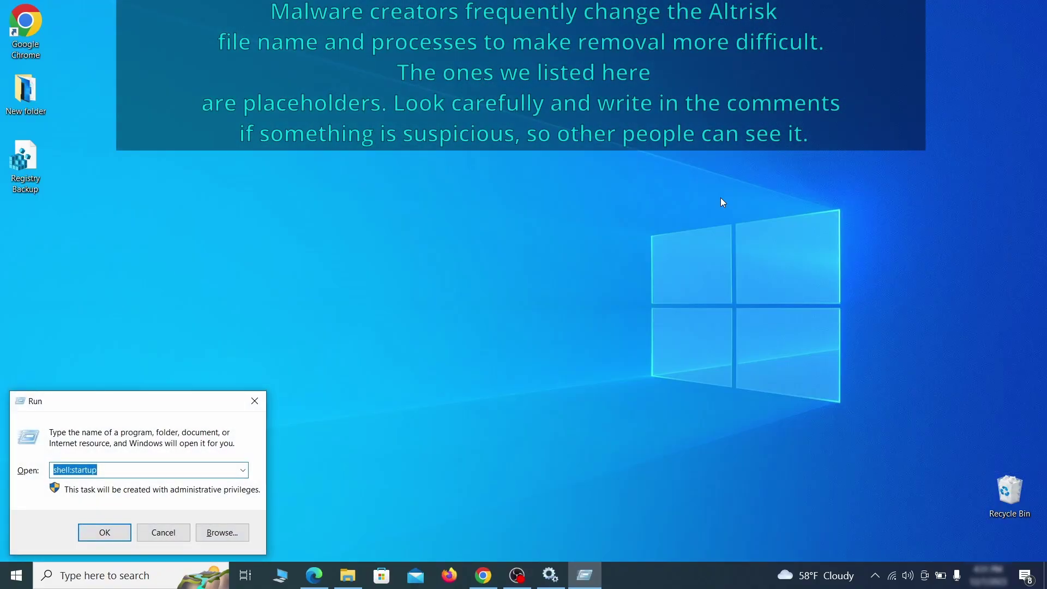
key("BackSpace")
type("M")
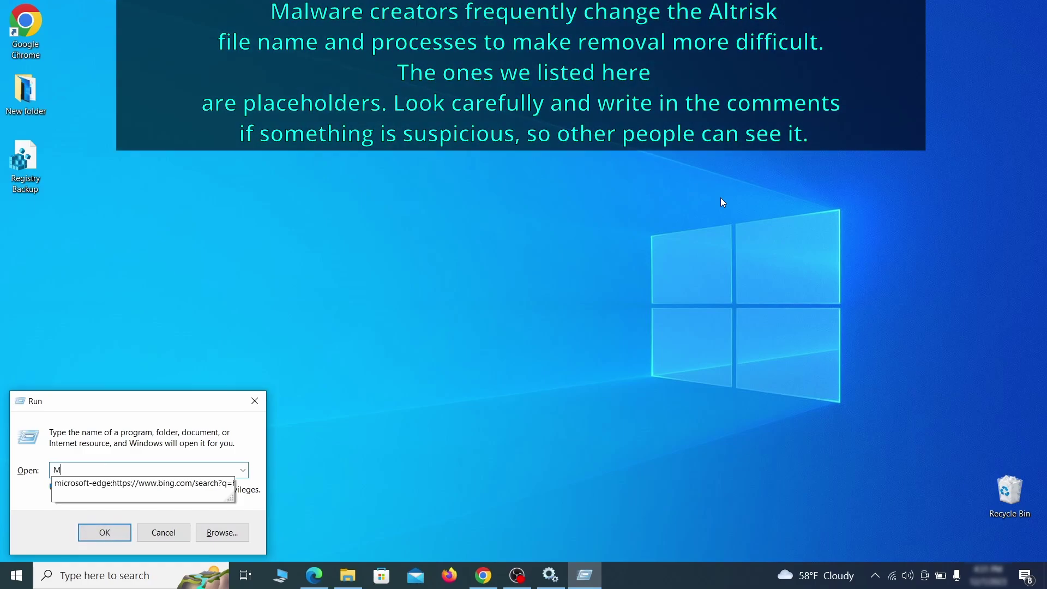
type("RT")
key("Return")
left_click(652, 383)
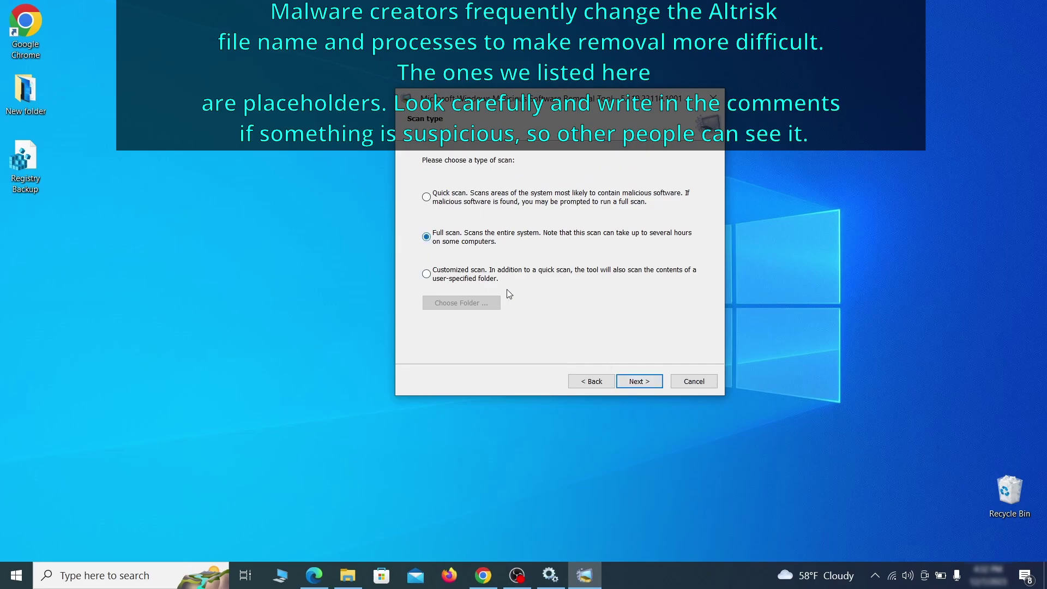
left_click(652, 384)
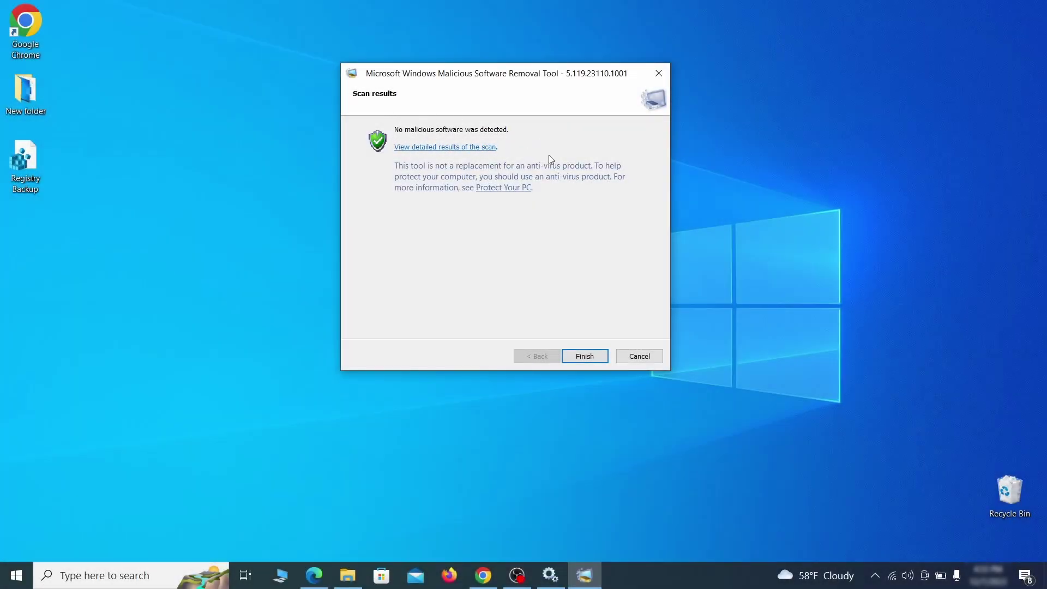
left_click(586, 358)
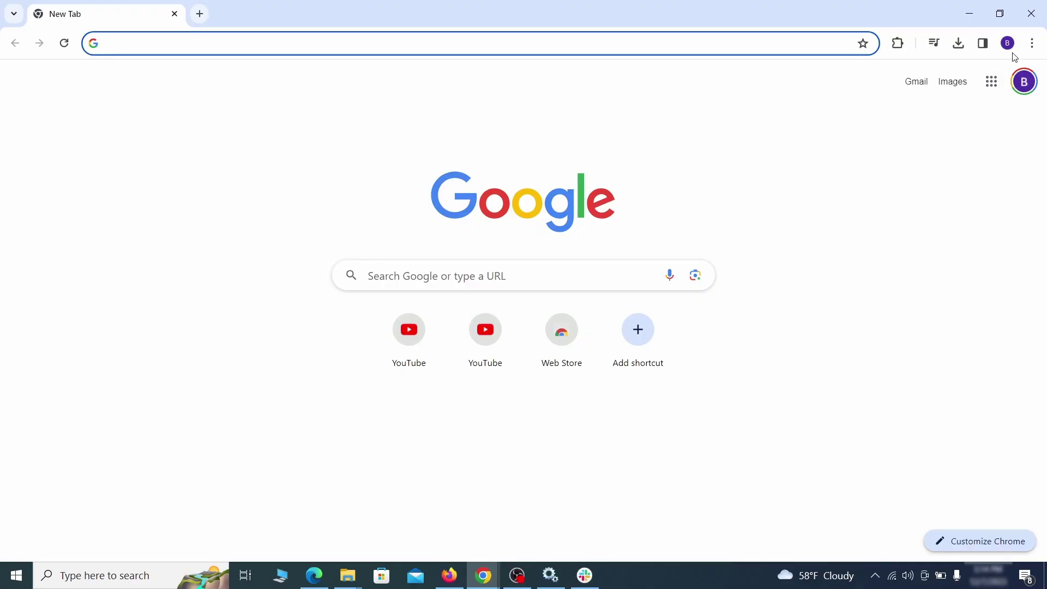
Step: Disable the Add to Zola Button extension on Chrome's extensions page and remove it
left_click(1032, 44)
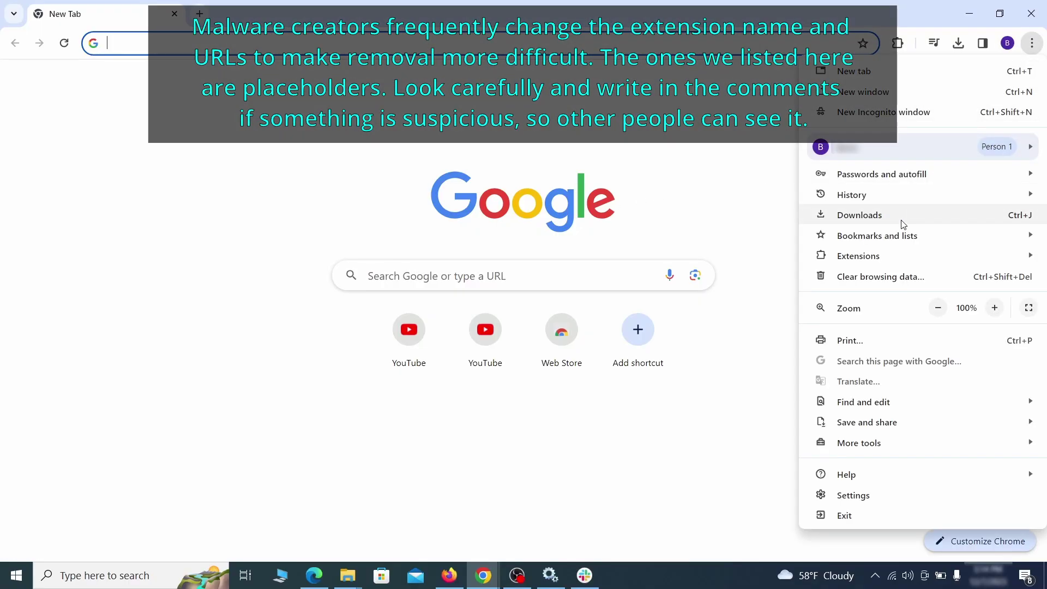
mouse_move(885, 258)
left_click(769, 258)
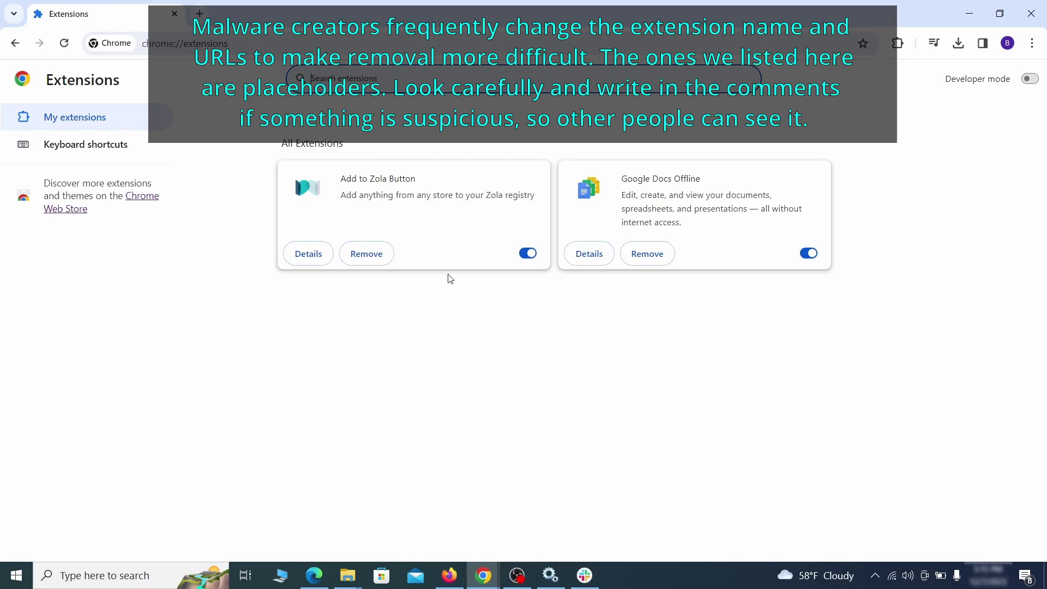
left_click(520, 256)
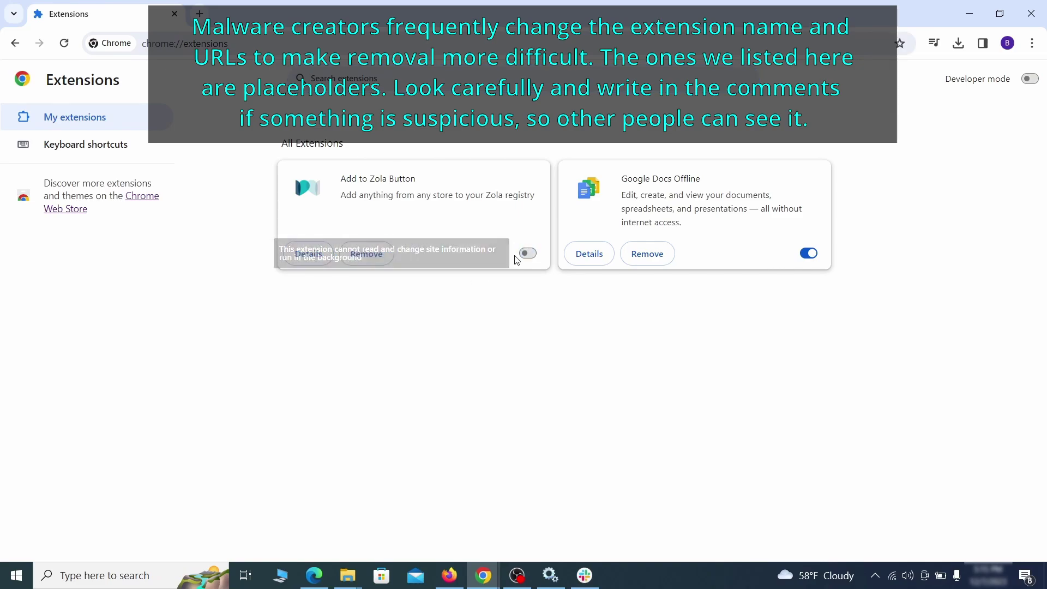
left_click(377, 254)
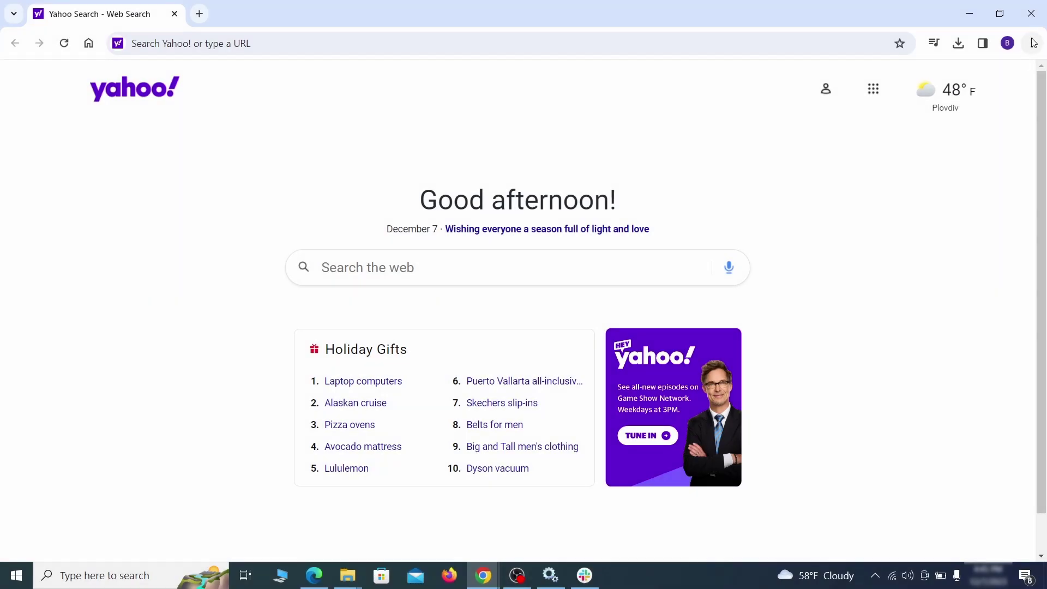
Step: Bring up Clear browsing data from Chrome's Privacy and security settings
left_click(1032, 43)
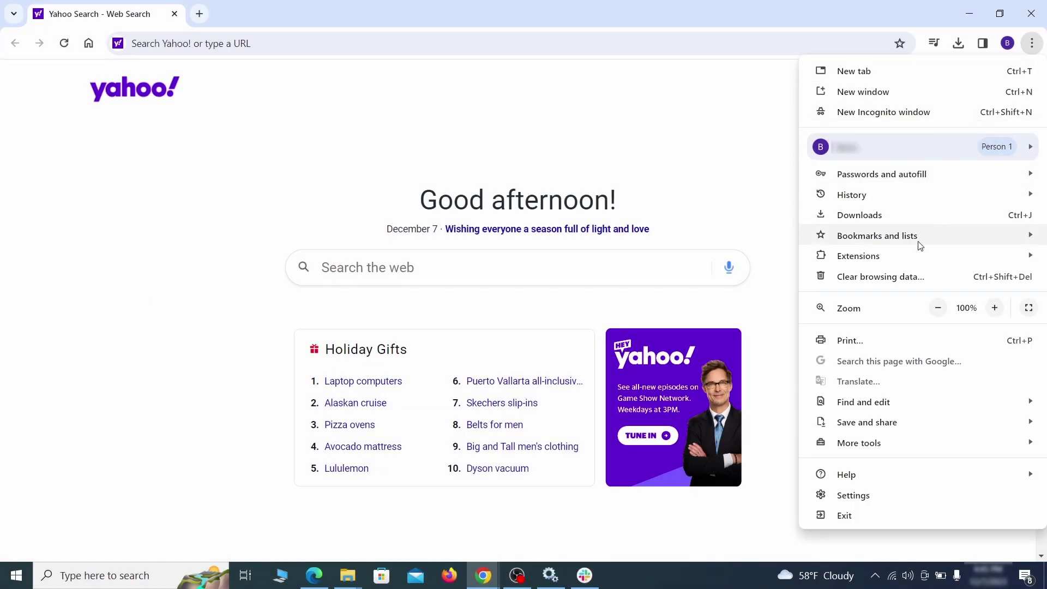
left_click(861, 493)
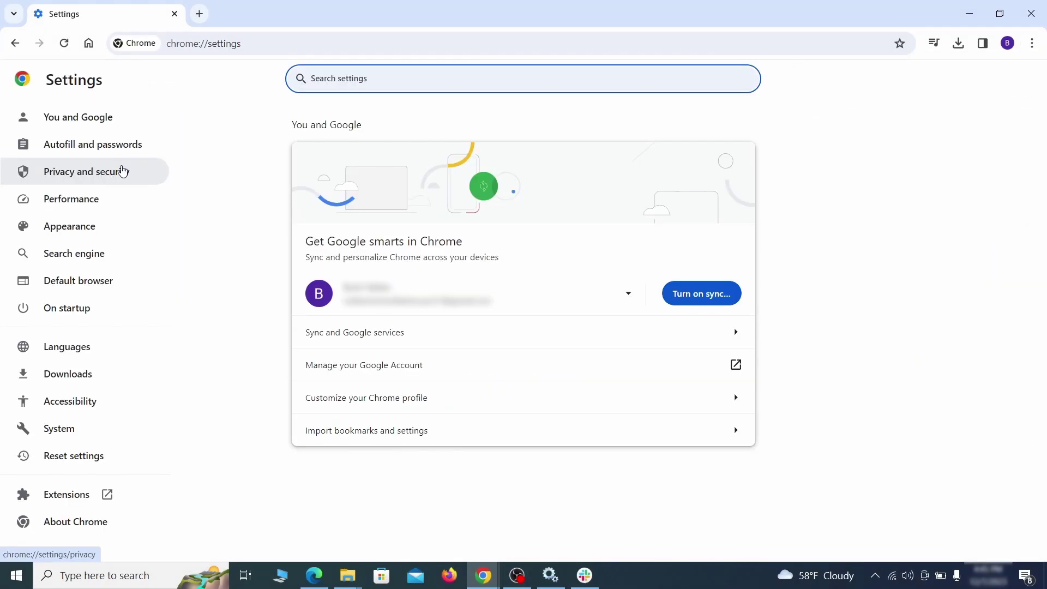
left_click(123, 171)
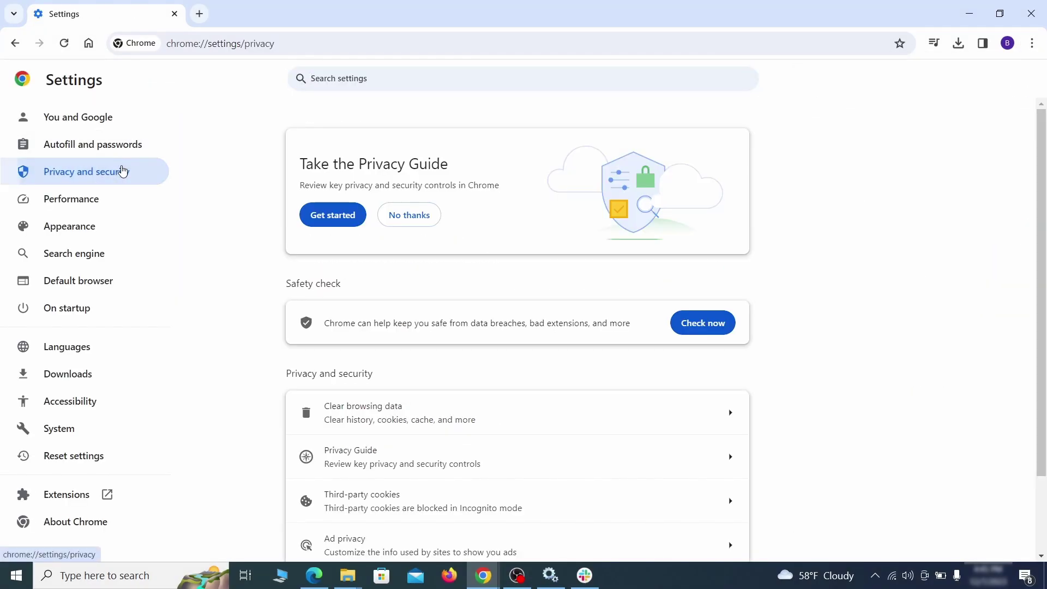
scroll(833, 360, "down", 1)
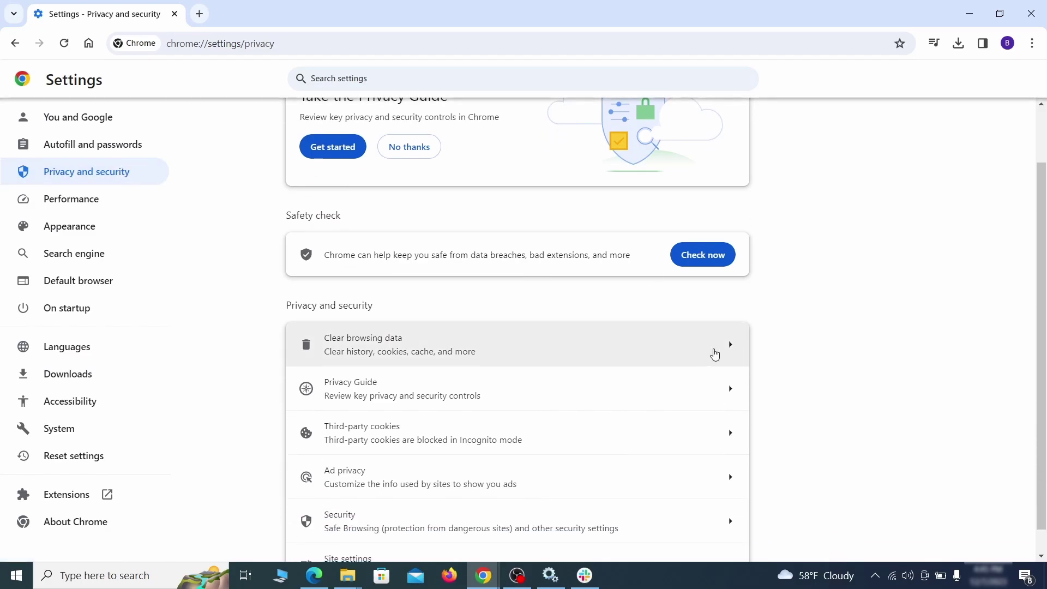
left_click(682, 352)
Step: On the Advanced tab, add autofill form data, site settings and hosted app data, then clear
left_click(479, 196)
left_click(584, 197)
scroll(528, 310, "down", 3)
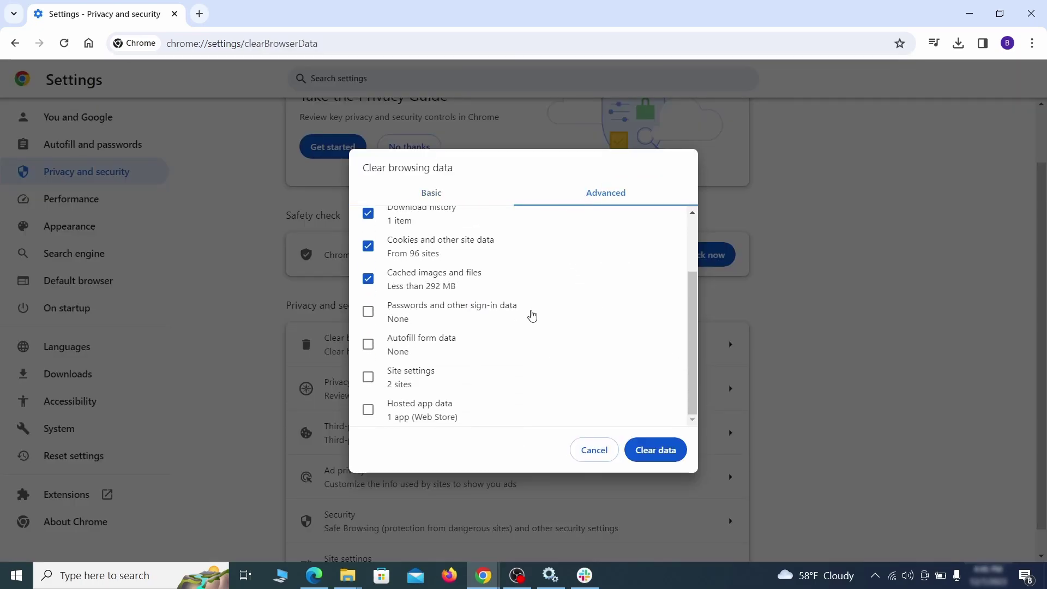
left_click(368, 344)
left_click(368, 377)
left_click(368, 410)
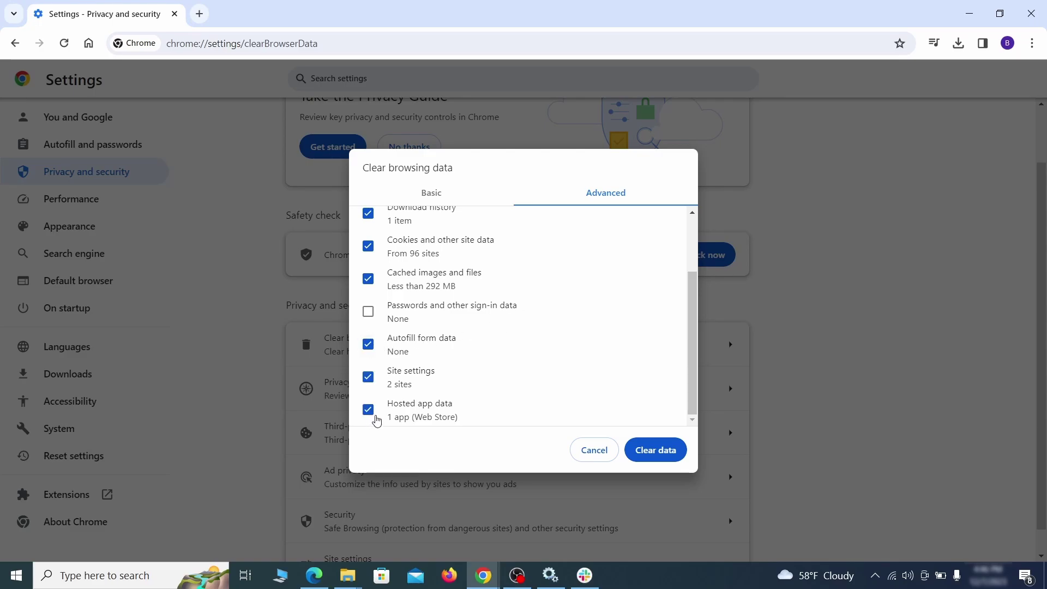
left_click(664, 455)
Step: Review the Location, Camera and Notifications permissions in Chrome's Site settings
scroll(787, 358, "down", 1)
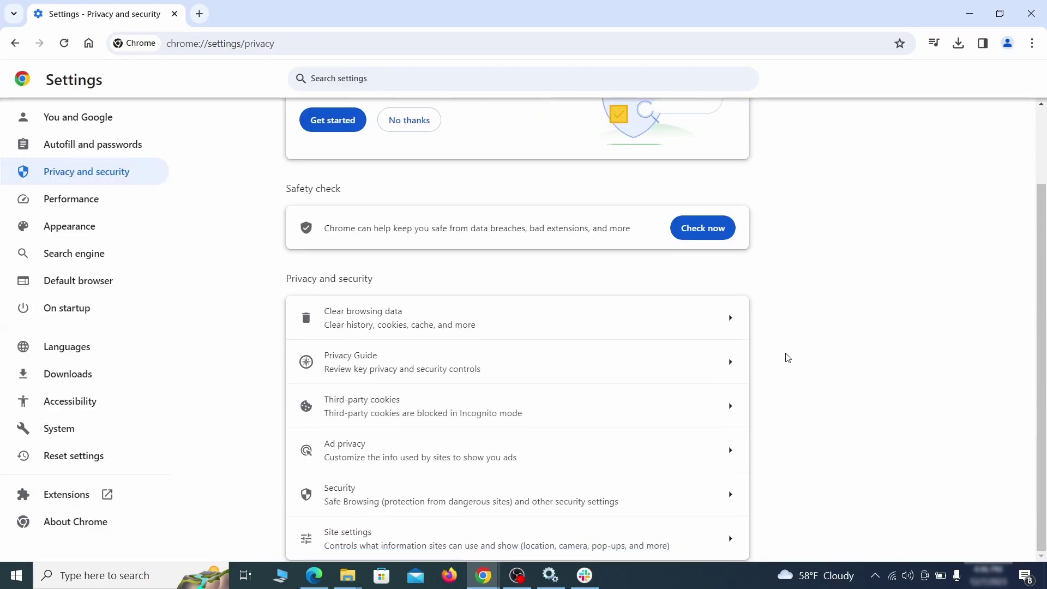
left_click(509, 534)
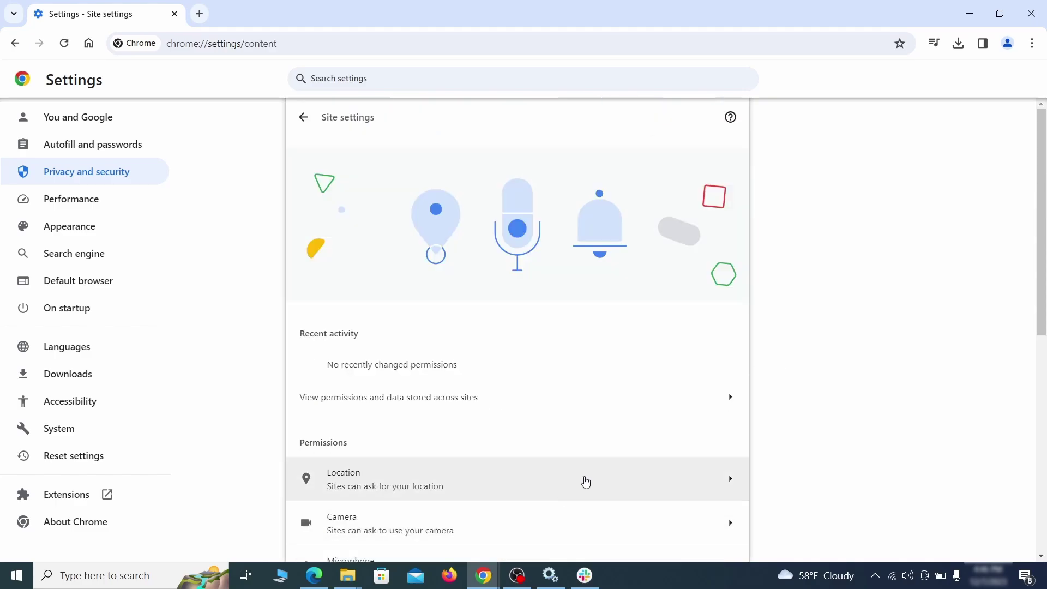
scroll(750, 333, "down", 3)
scroll(747, 278, "down", 1)
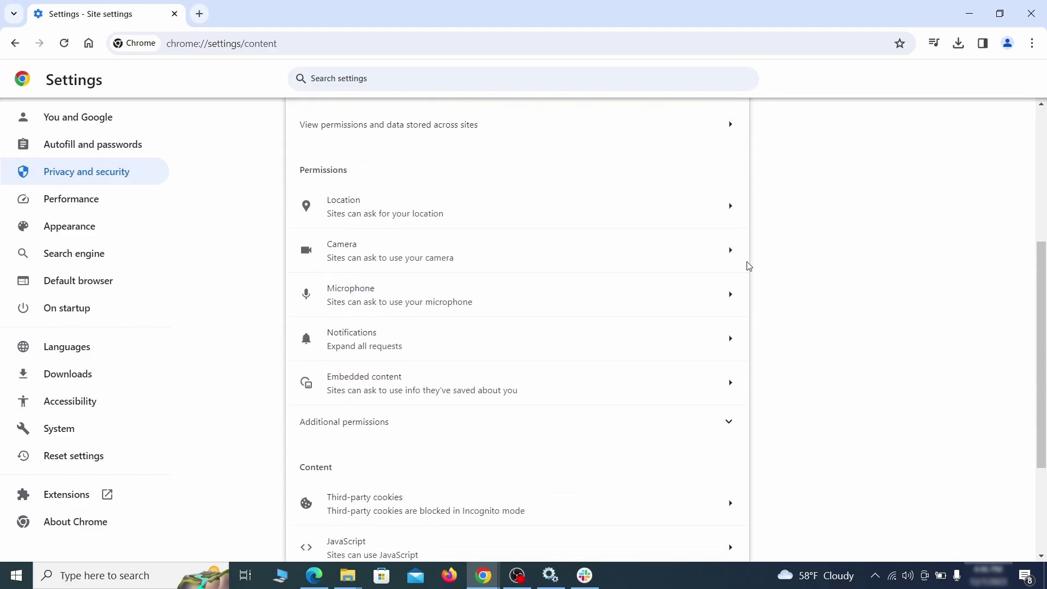
left_click(529, 212)
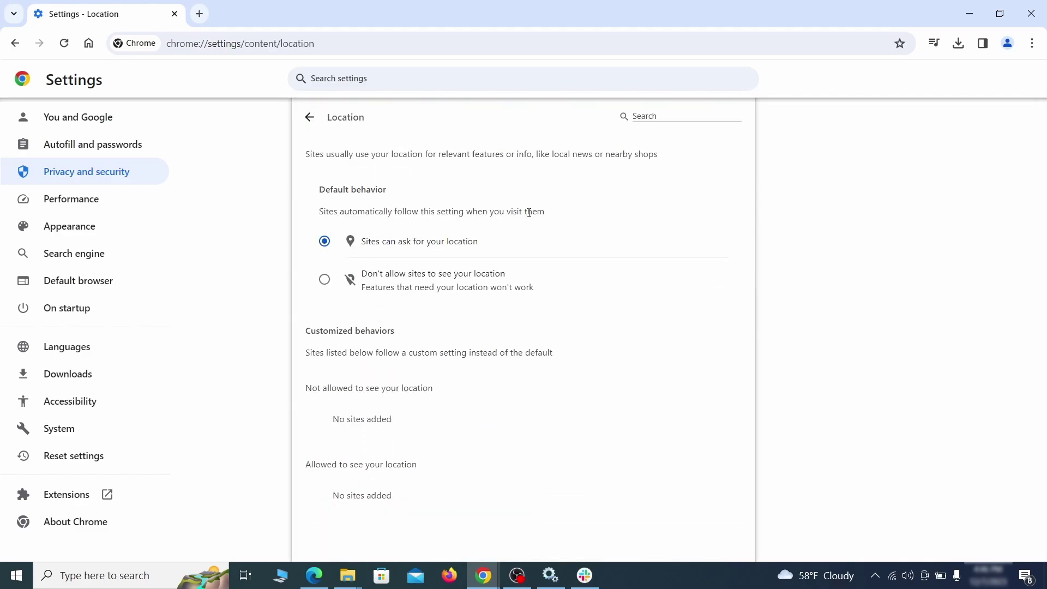
left_click(15, 43)
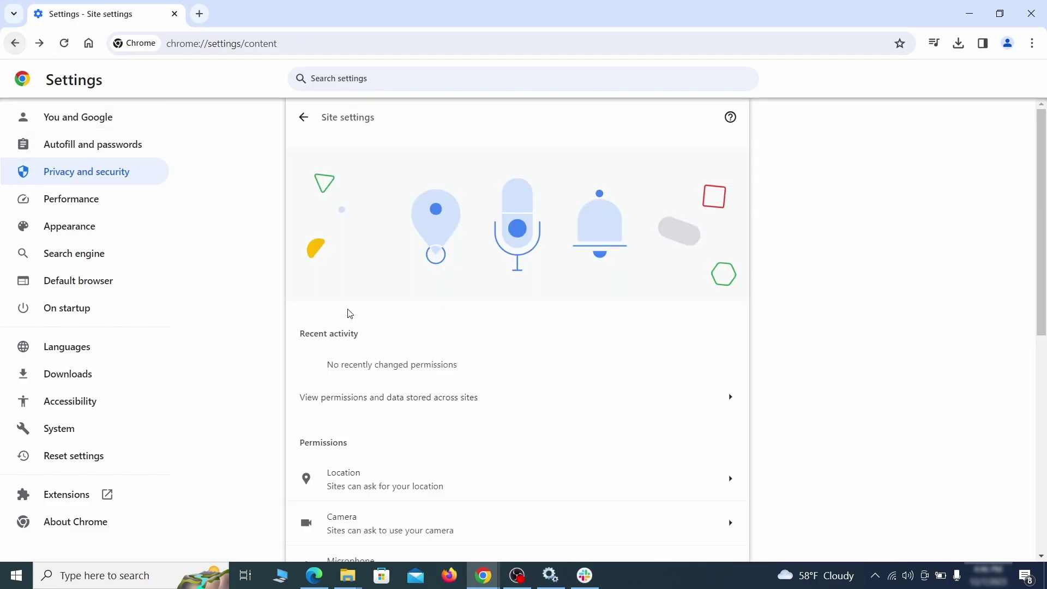
left_click(414, 257)
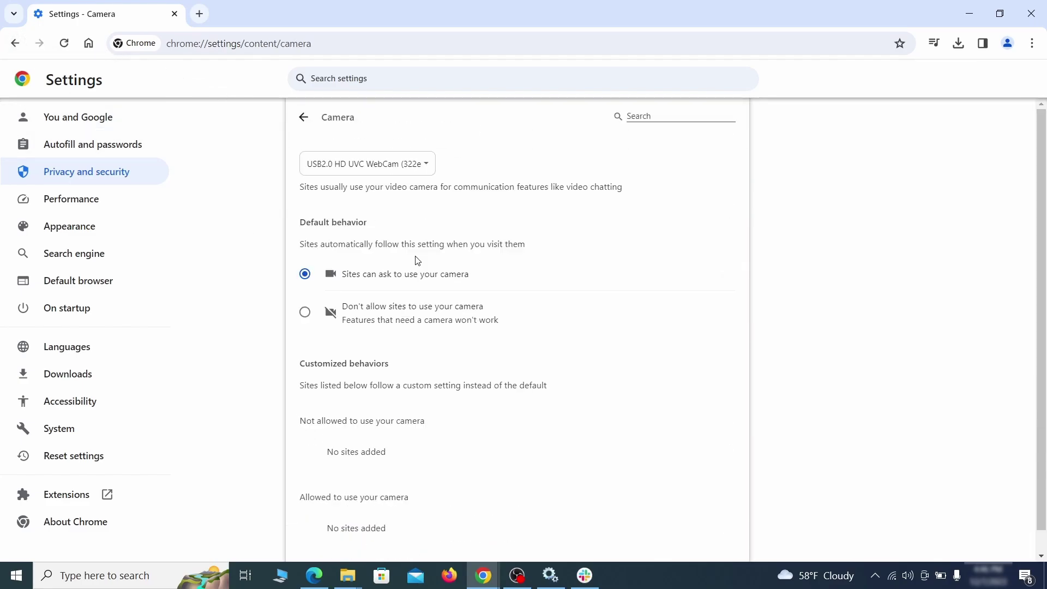
scroll(268, 355, "down", 1)
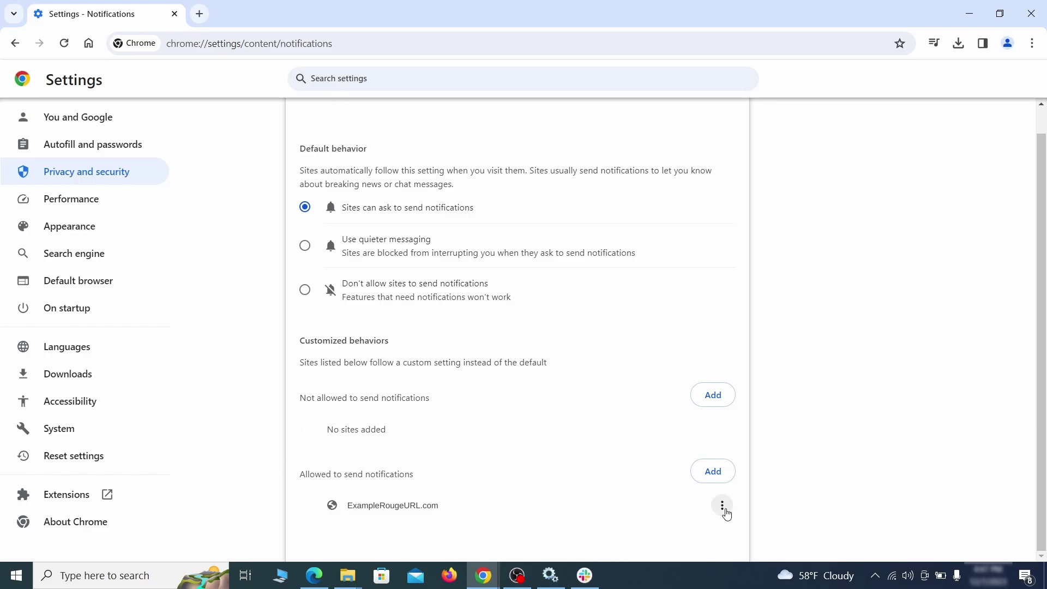
left_click(723, 506)
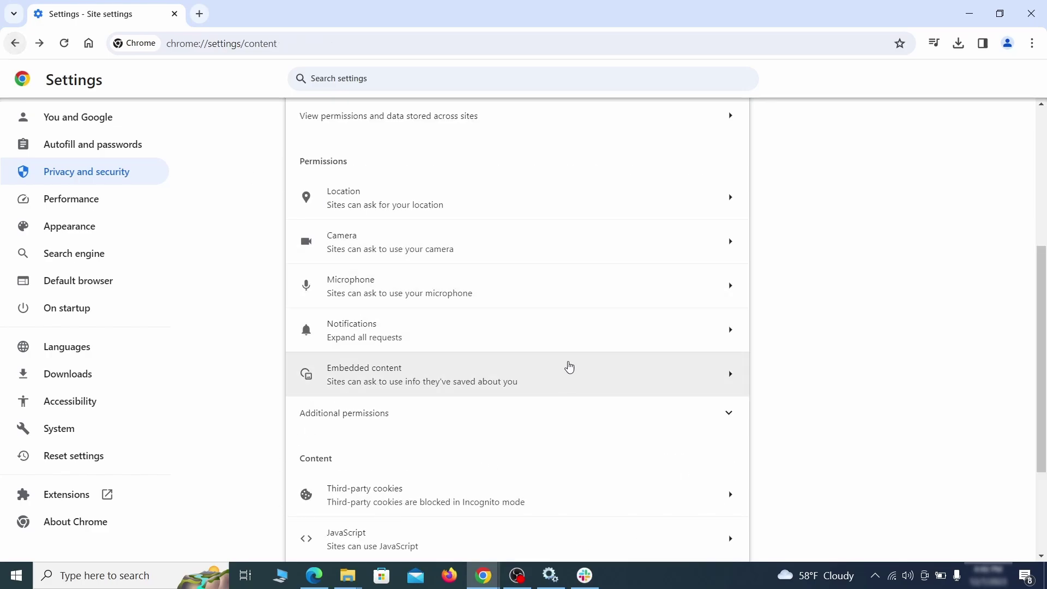
Step: Delete ExampleRougeURL.com from the sites allowed third-party cookies
scroll(567, 365, "down", 3)
left_click(564, 365)
scroll(577, 406, "down", 5)
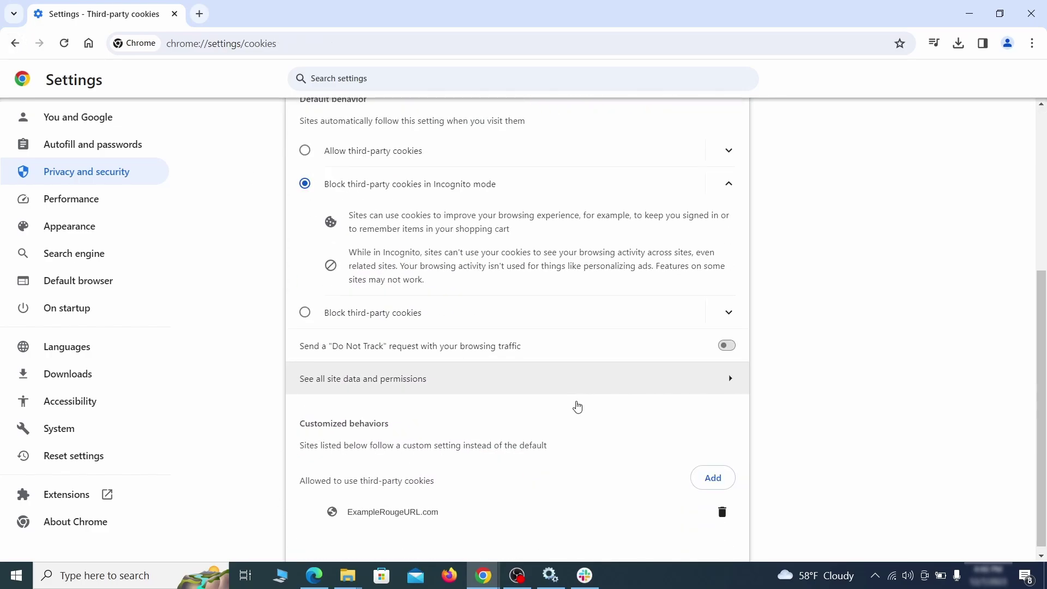
left_click(727, 520)
key("alt+Left")
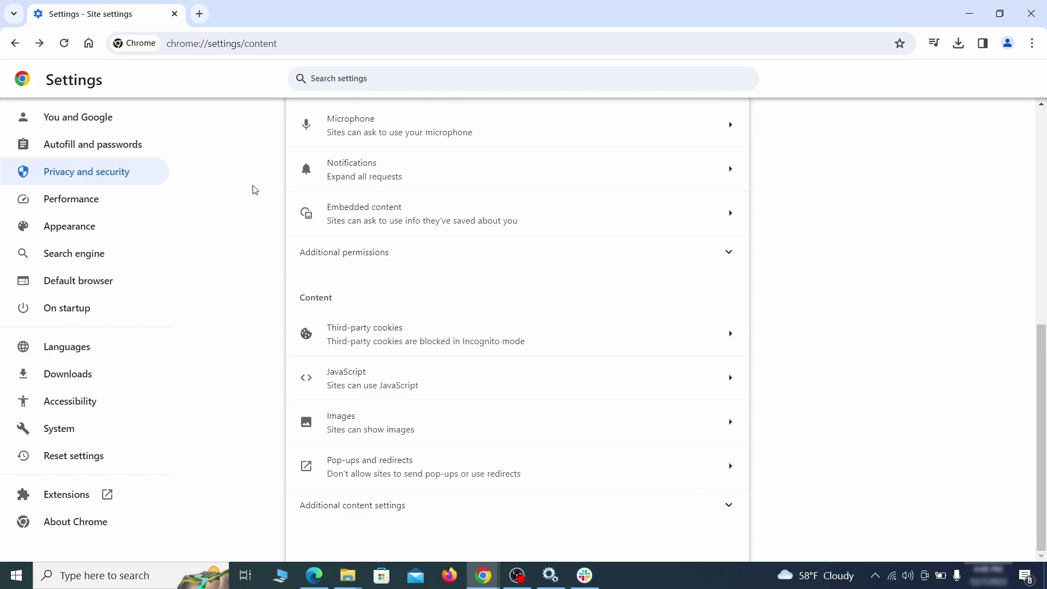
Step: Clear the ExampleRougeURL.com home page address and turn off Chrome's home button
left_click(142, 228)
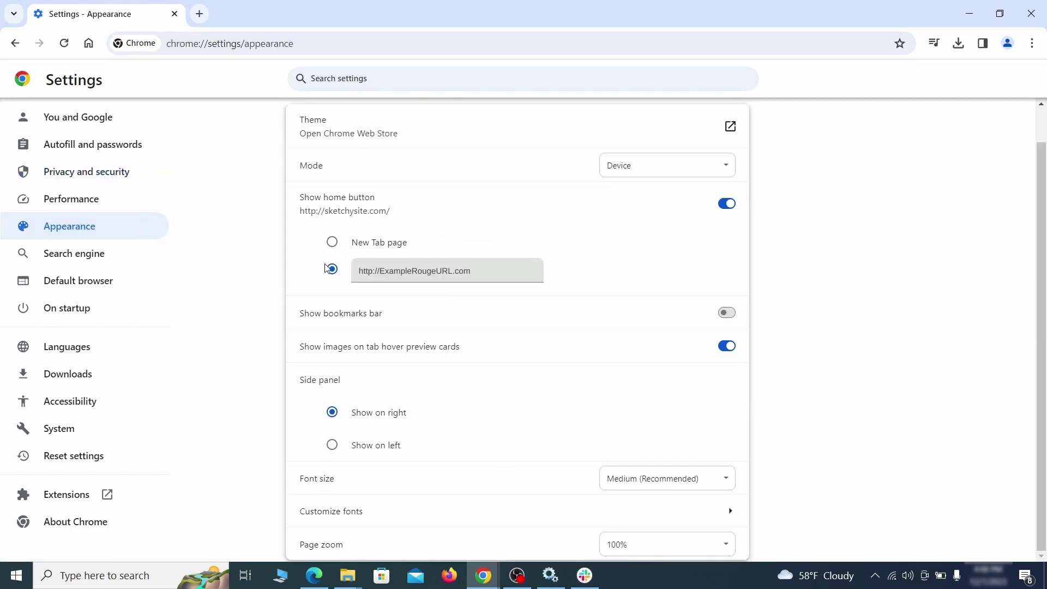
left_click_drag(464, 283, 347, 272)
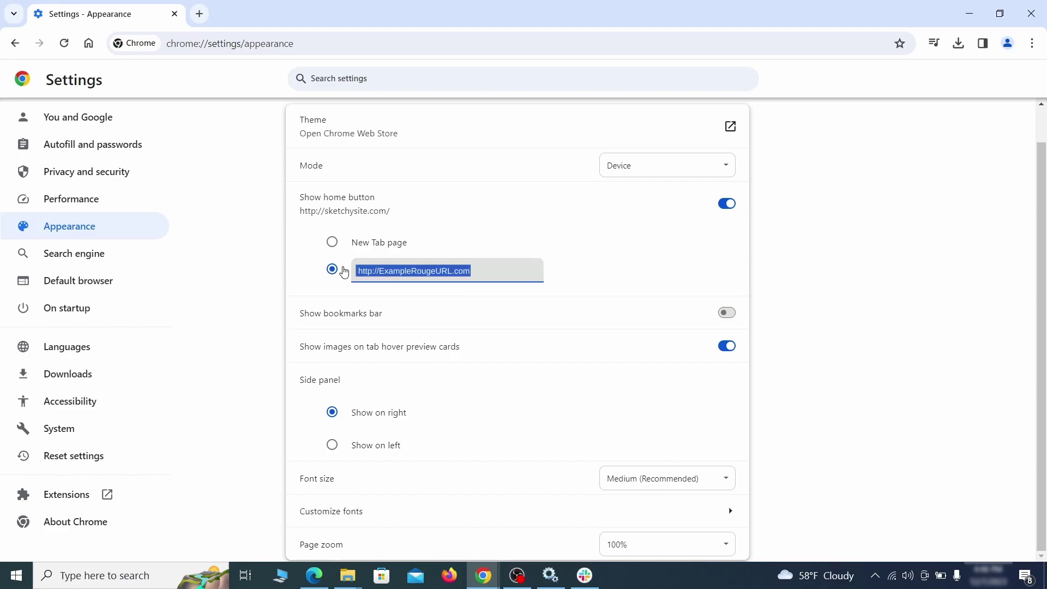
key("BackSpace")
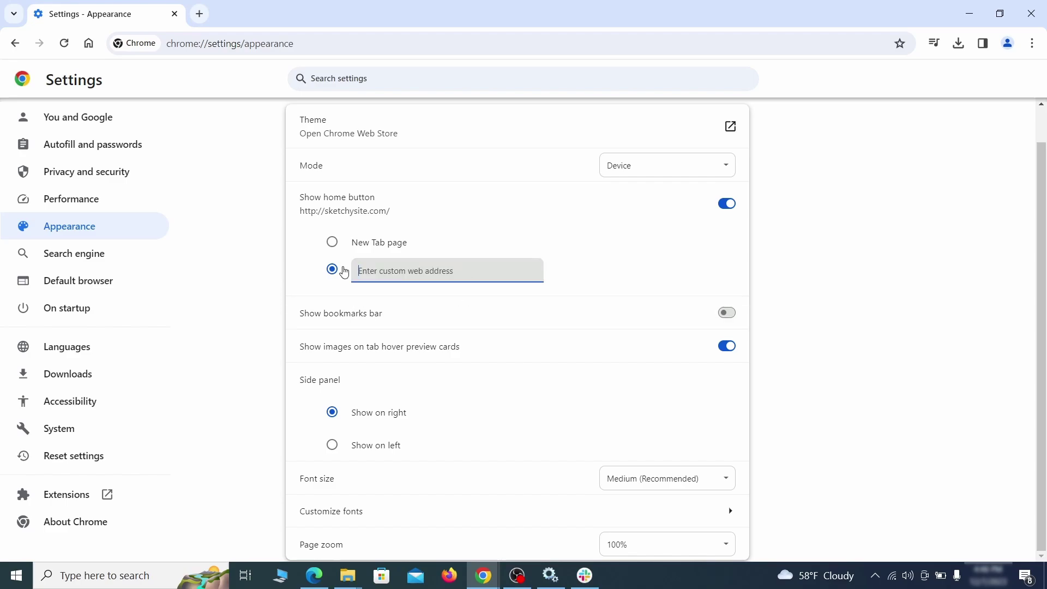
left_click(436, 218)
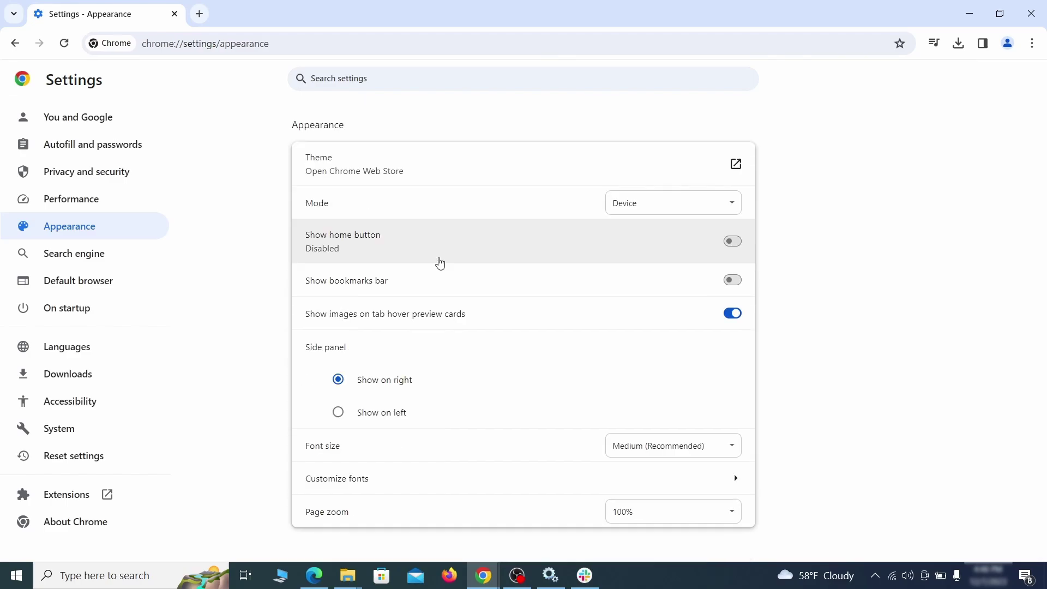
Step: Make Google the search engine and delete the ExampleRougeURL.com site search shortcut
left_click(110, 256)
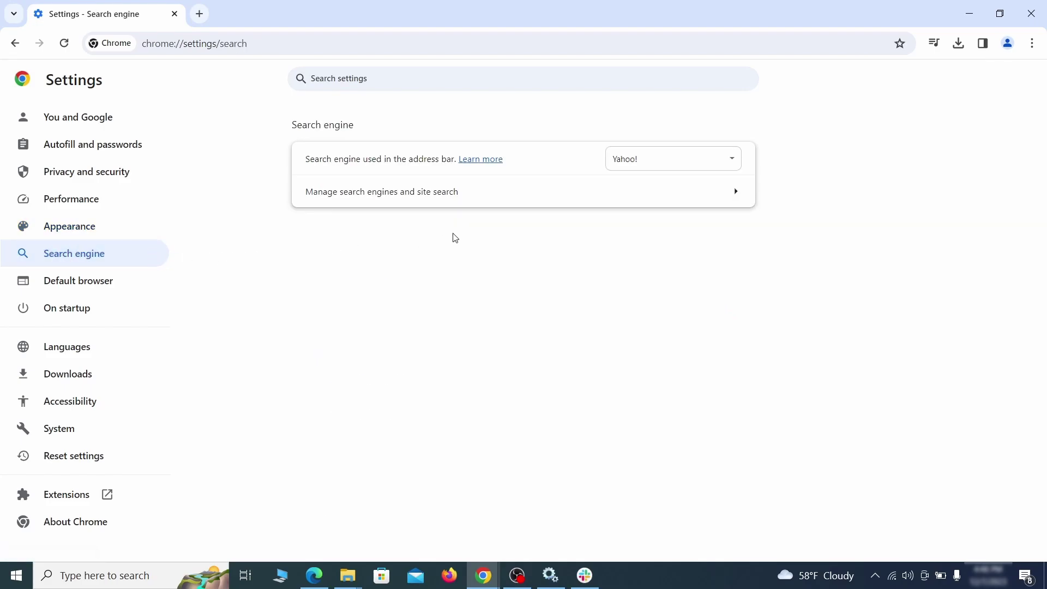
left_click(716, 163)
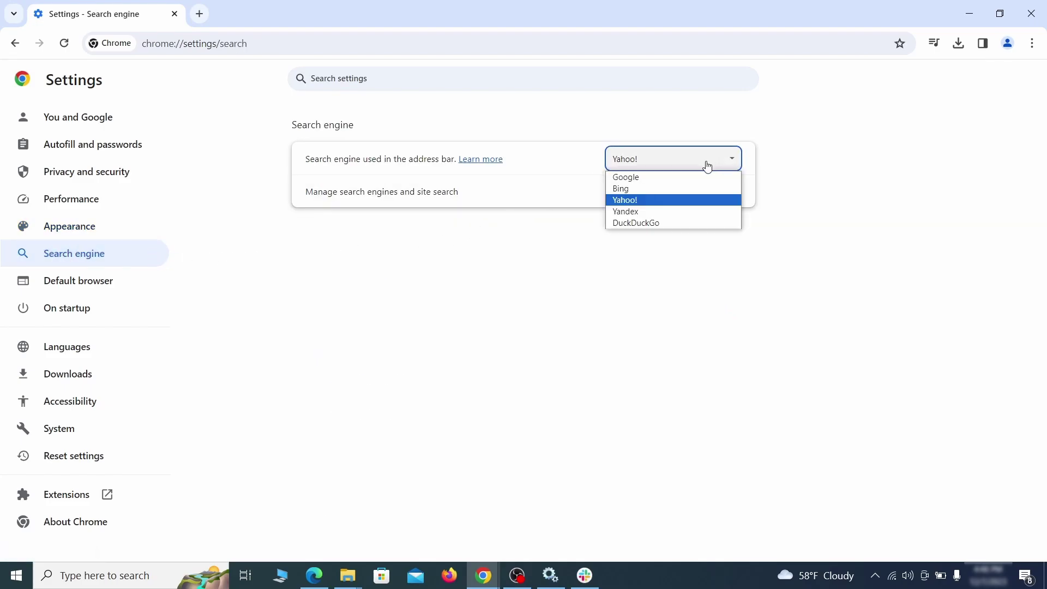
left_click(687, 176)
left_click(673, 200)
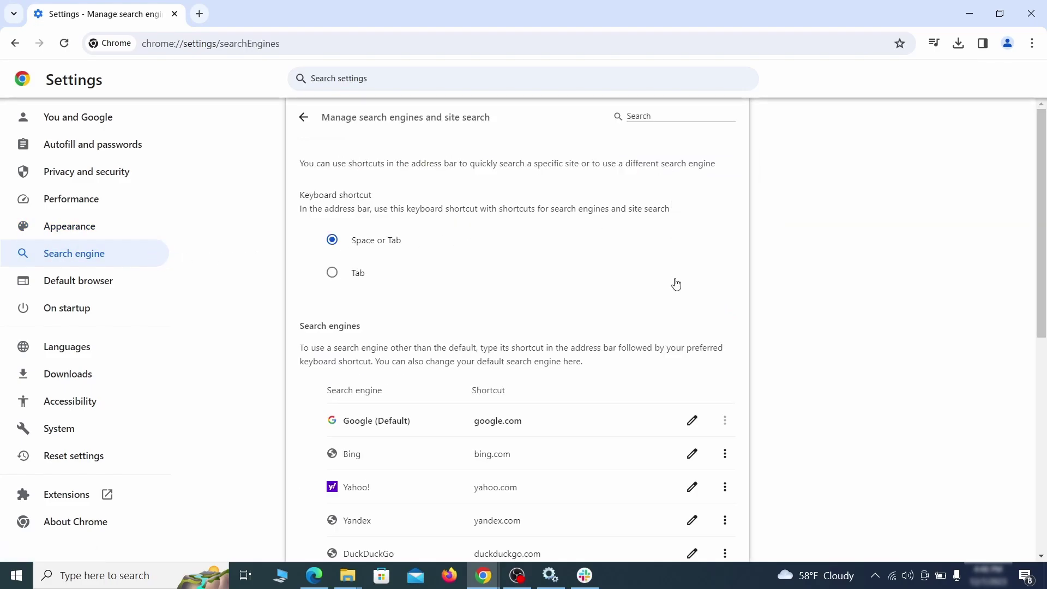
scroll(654, 297, "down", 8)
left_click(725, 335)
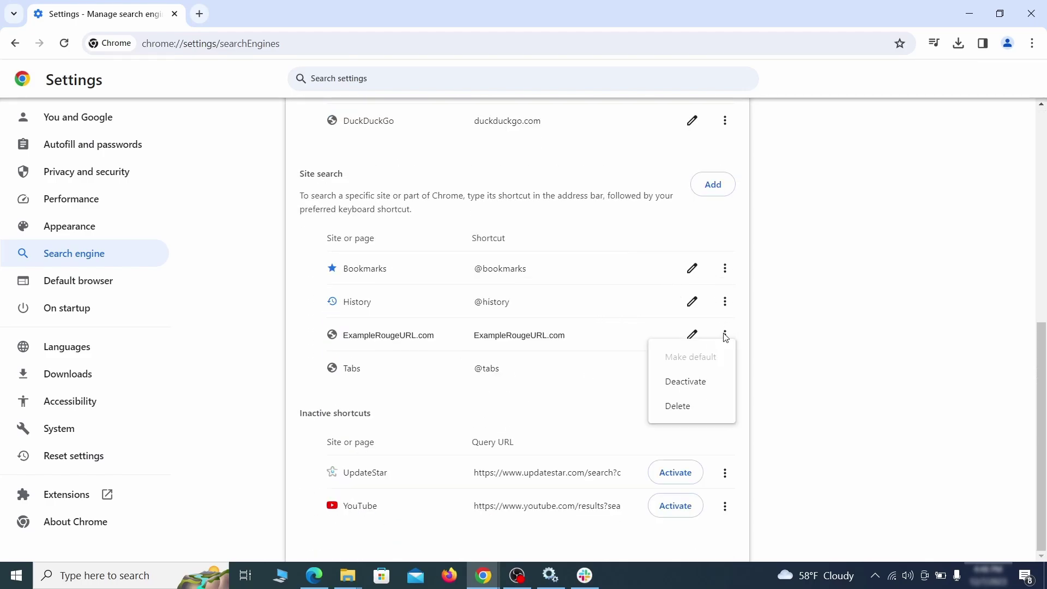
left_click(678, 407)
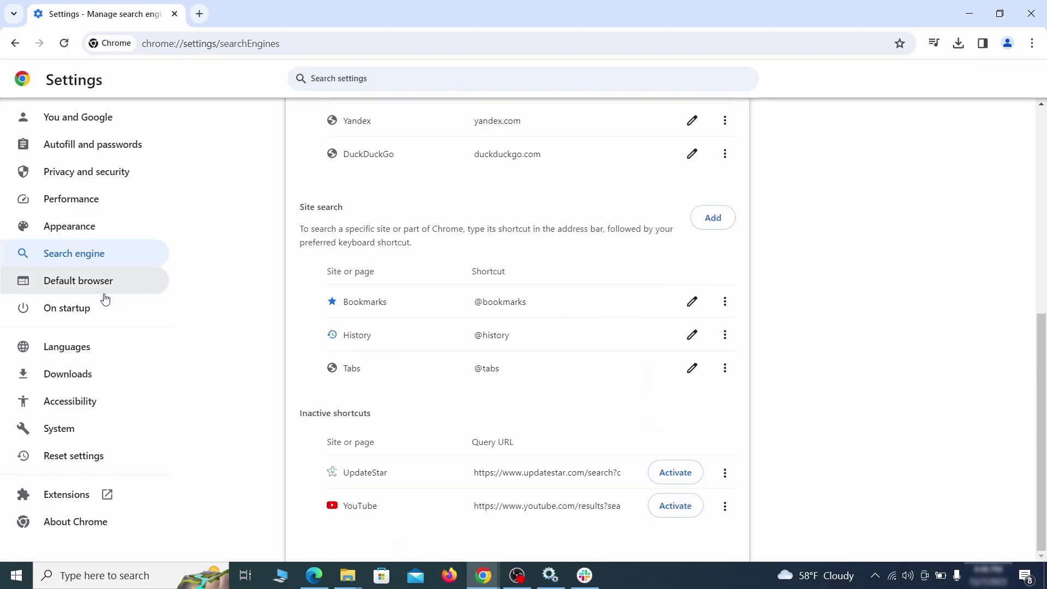
Step: Remove ExampleRougeURL.com from Chrome's startup pages
left_click(82, 308)
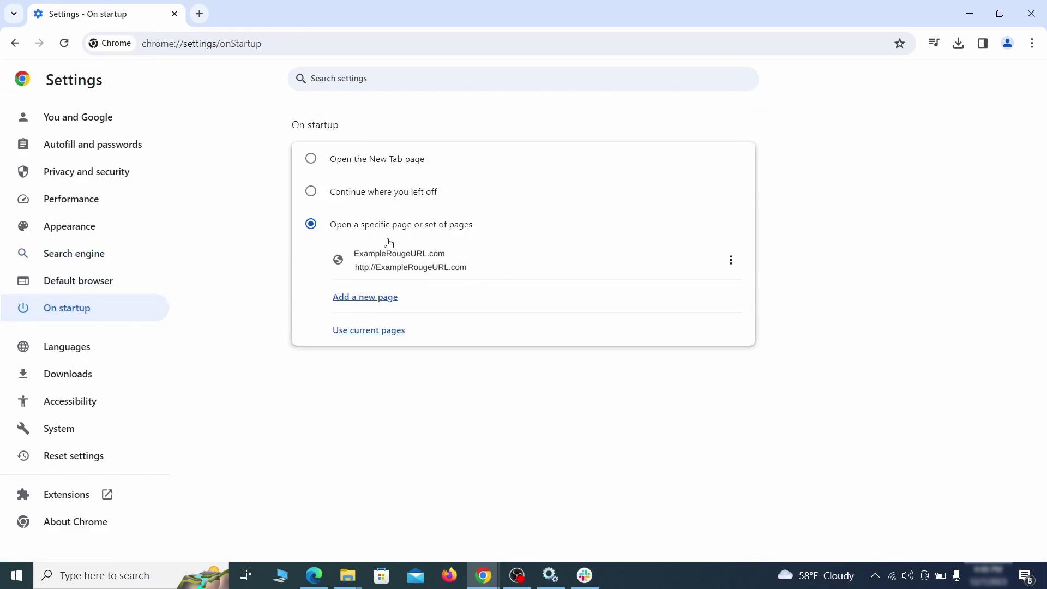
left_click(731, 260)
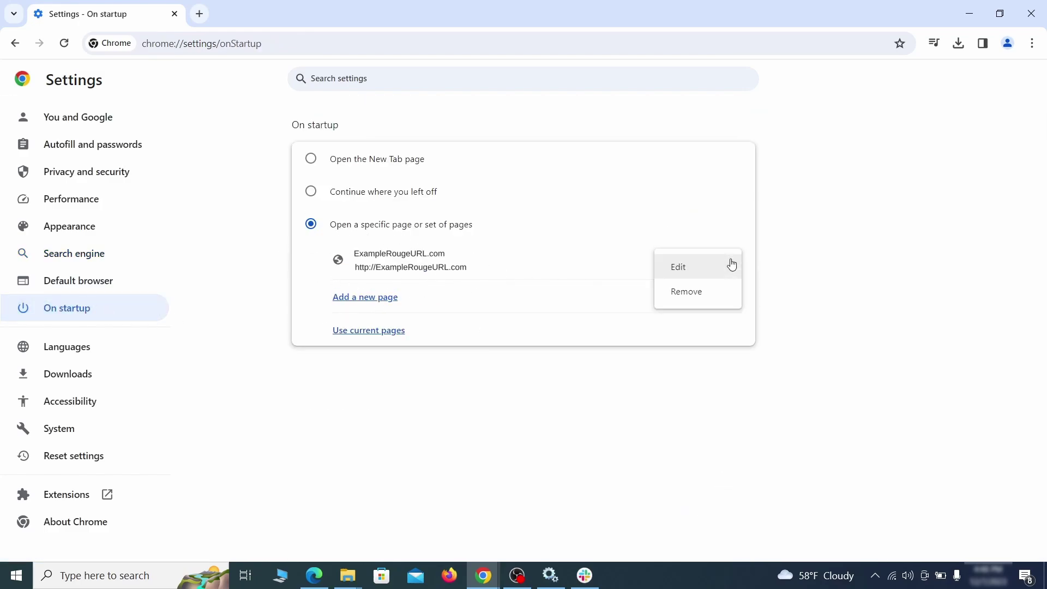
left_click(699, 293)
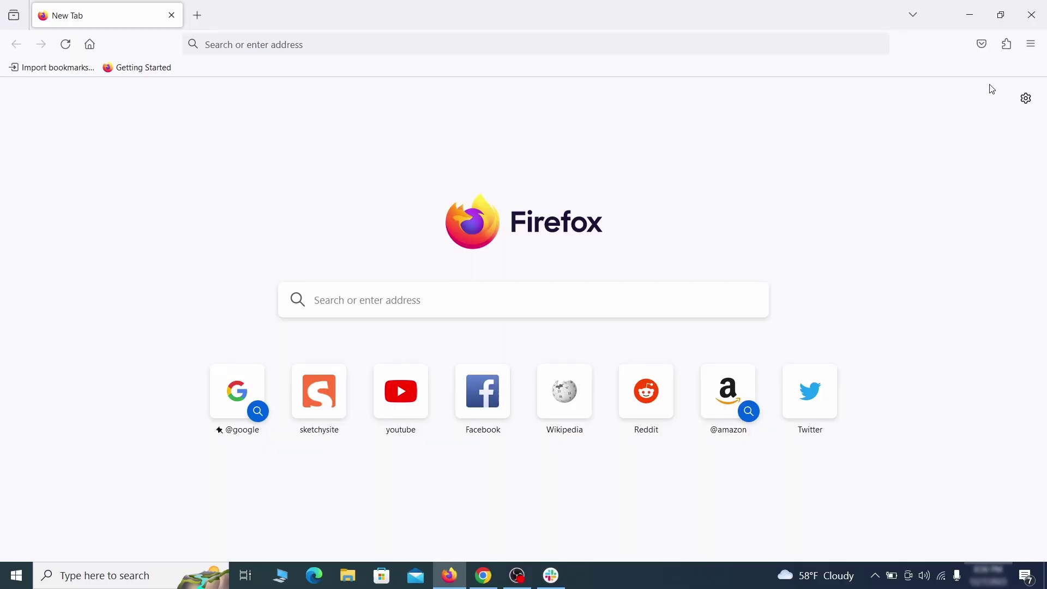
Step: Switch off the Contenu+ extension in Firefox's extension manager and confirm its removal
left_click(1007, 43)
left_click(881, 179)
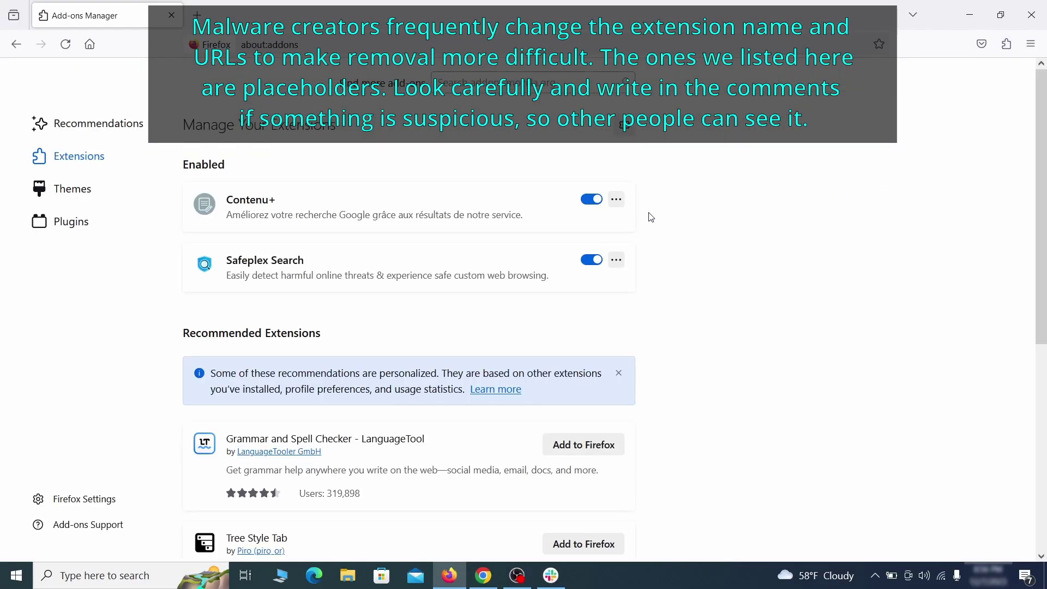
left_click(591, 199)
left_click(616, 199)
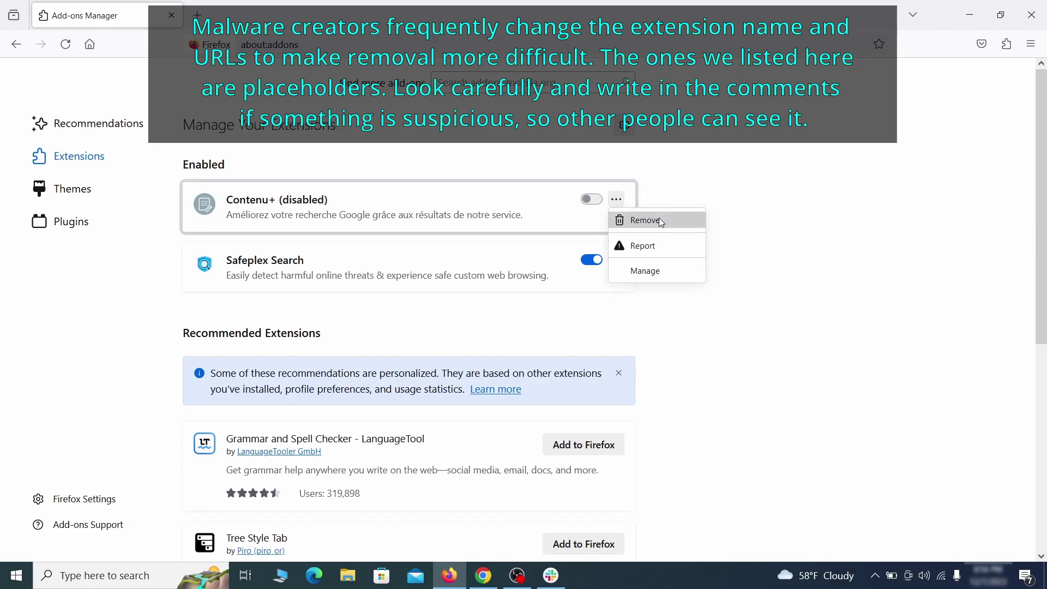
left_click(661, 220)
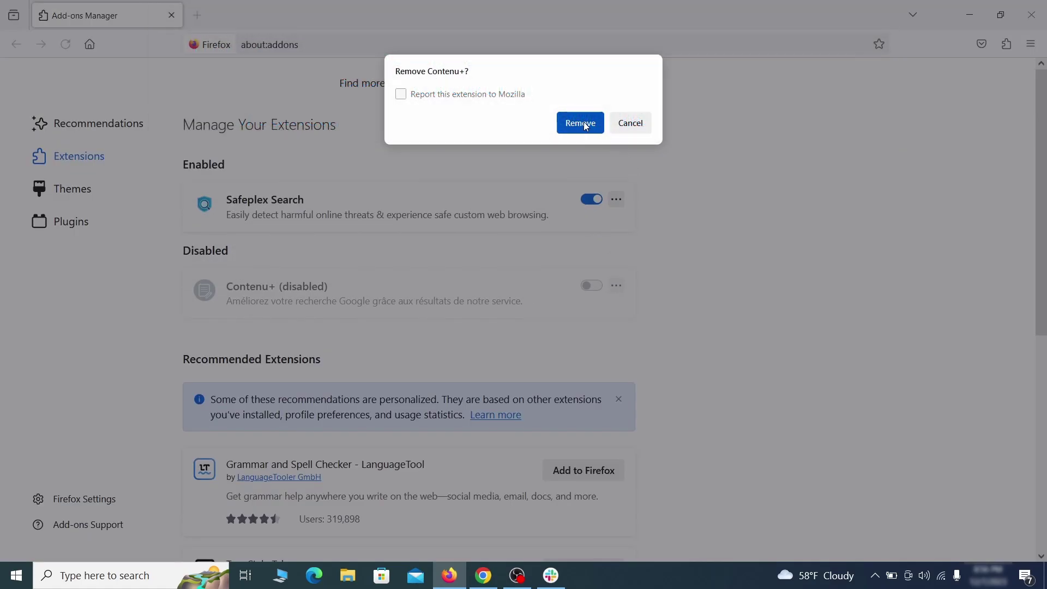
left_click(580, 122)
left_click(1031, 45)
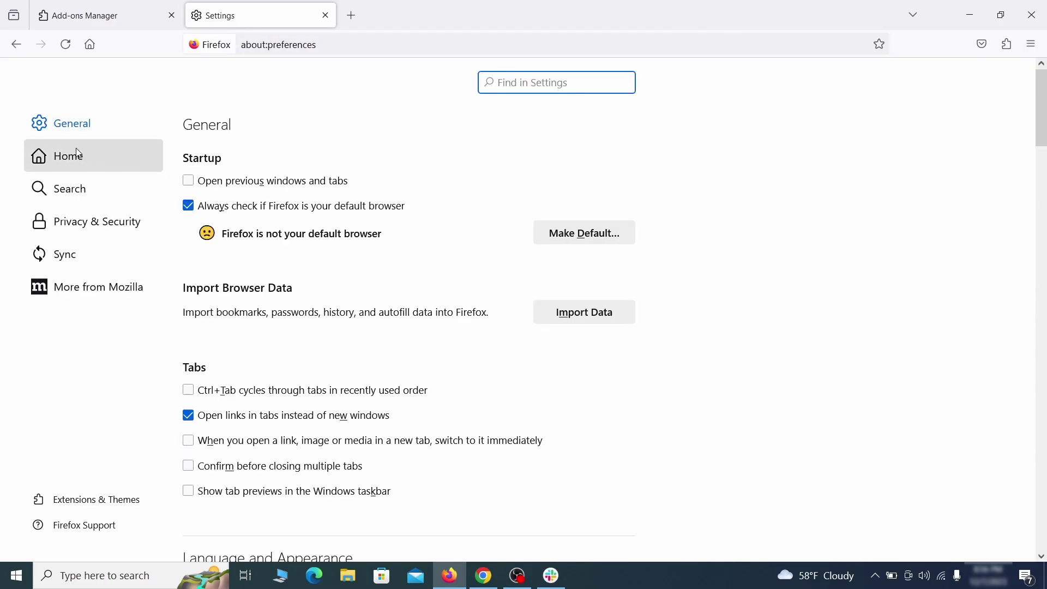
Step: Delete the ExampleRougeURL.com address from Firefox's Home settings
left_click(77, 155)
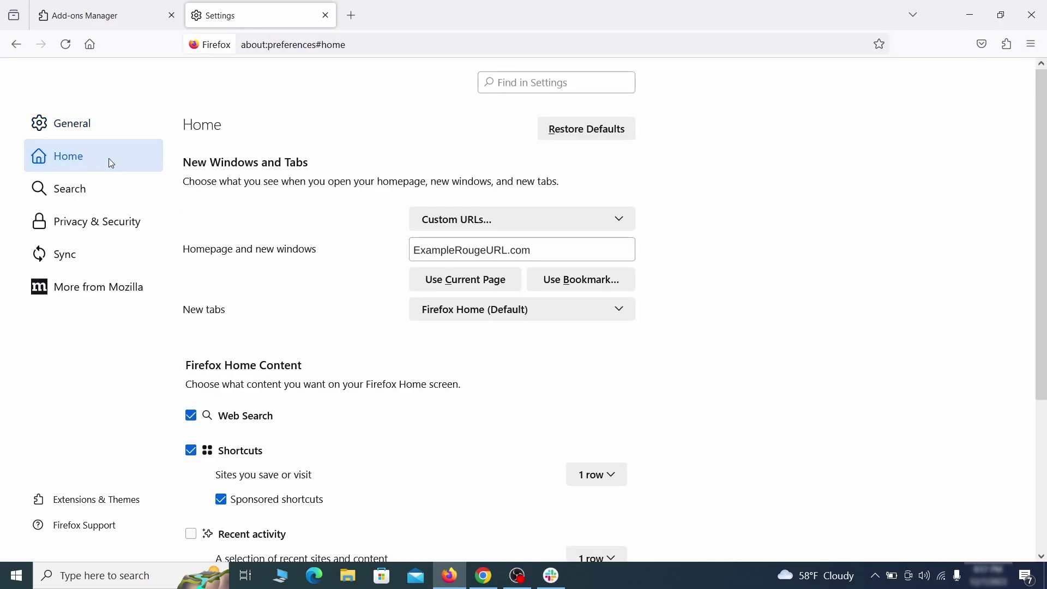
triple_click(529, 250)
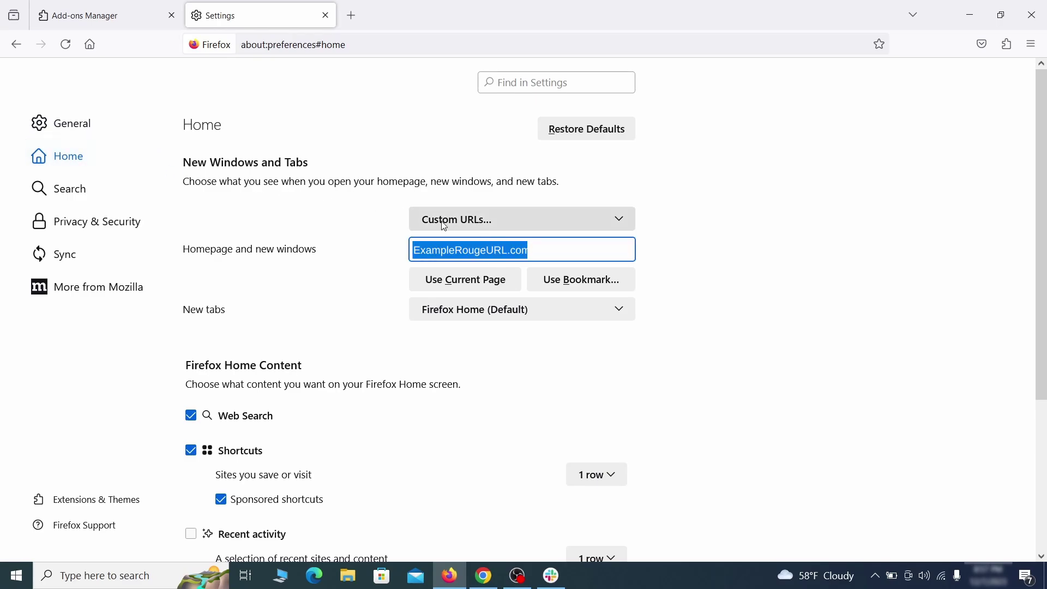
key("BackSpace")
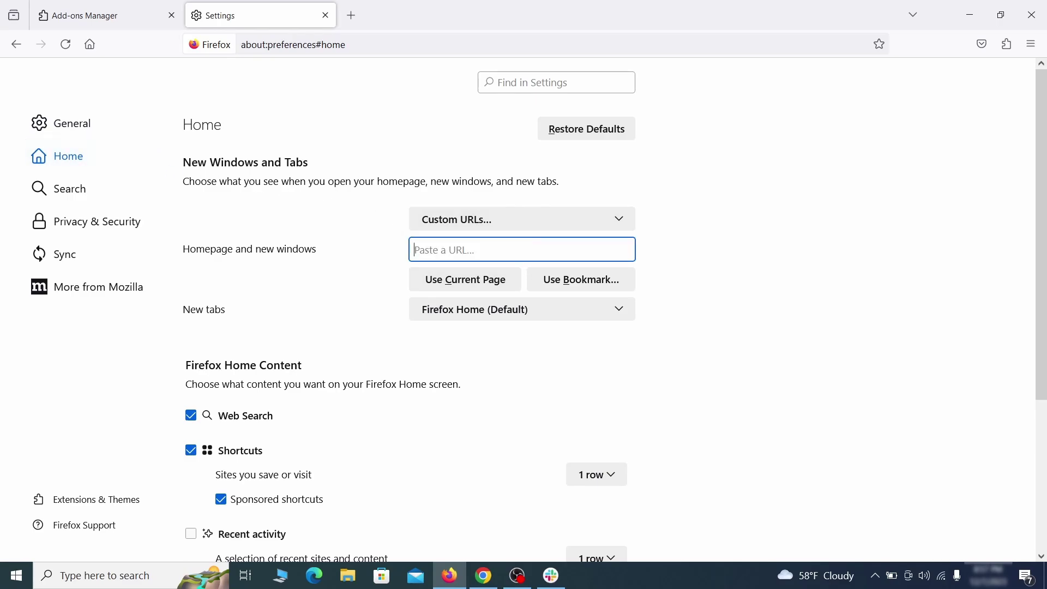
Step: Make Google Firefox's default search engine
left_click(74, 190)
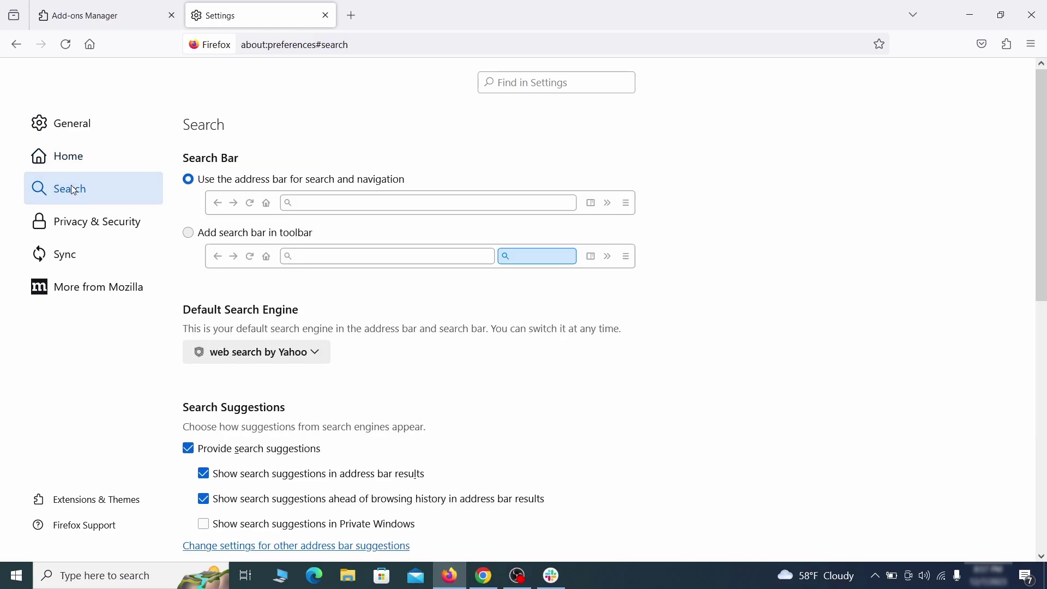
scroll(535, 320, "down", 3)
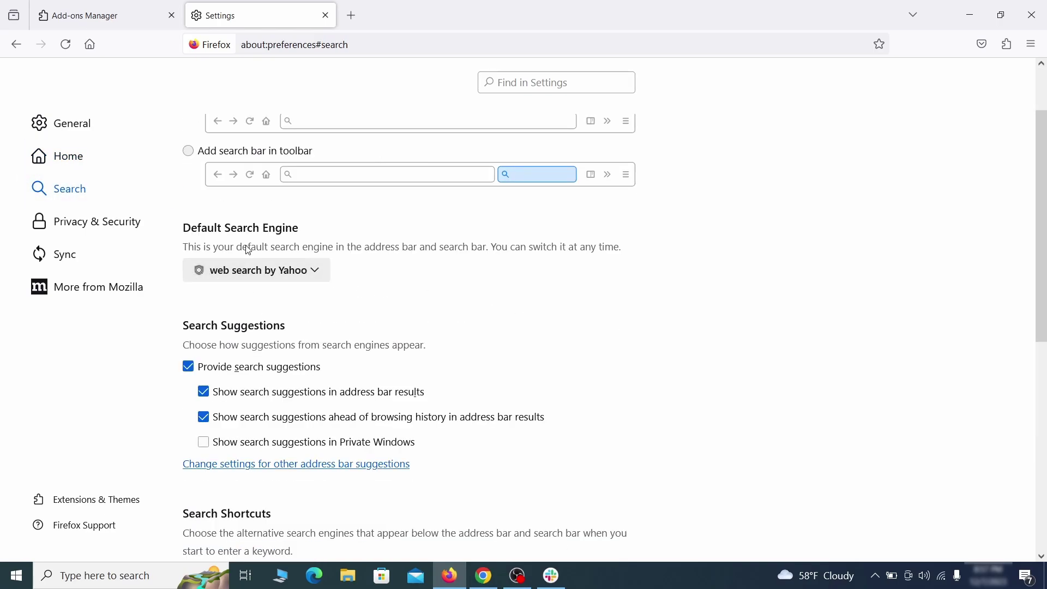
left_click(311, 275)
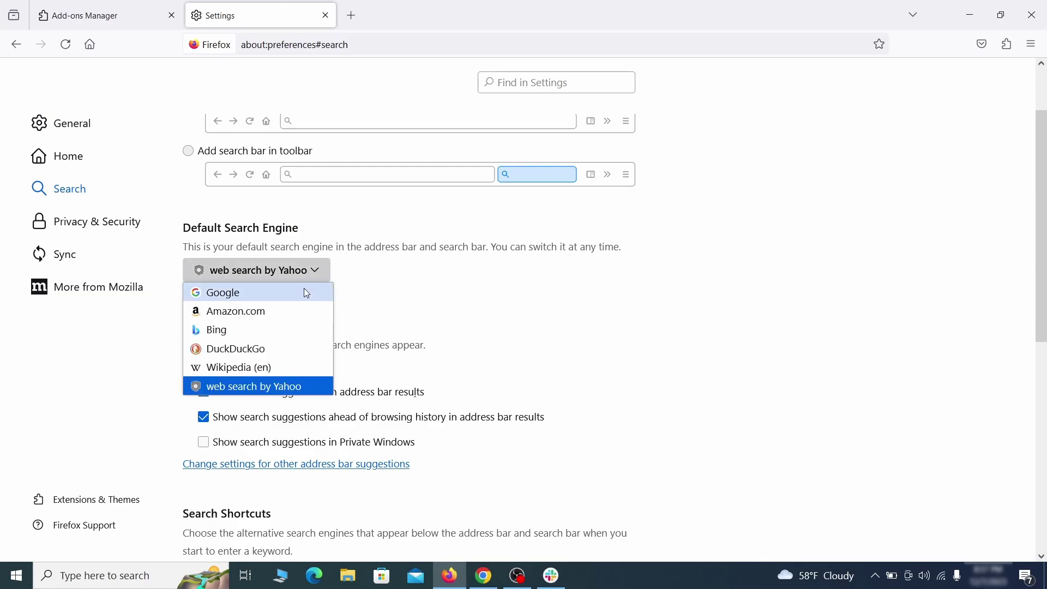
left_click(304, 293)
Step: Remove the 'web search by Yahoo' entry from Search Shortcuts
scroll(500, 308, "down", 5)
scroll(561, 283, "down", 4)
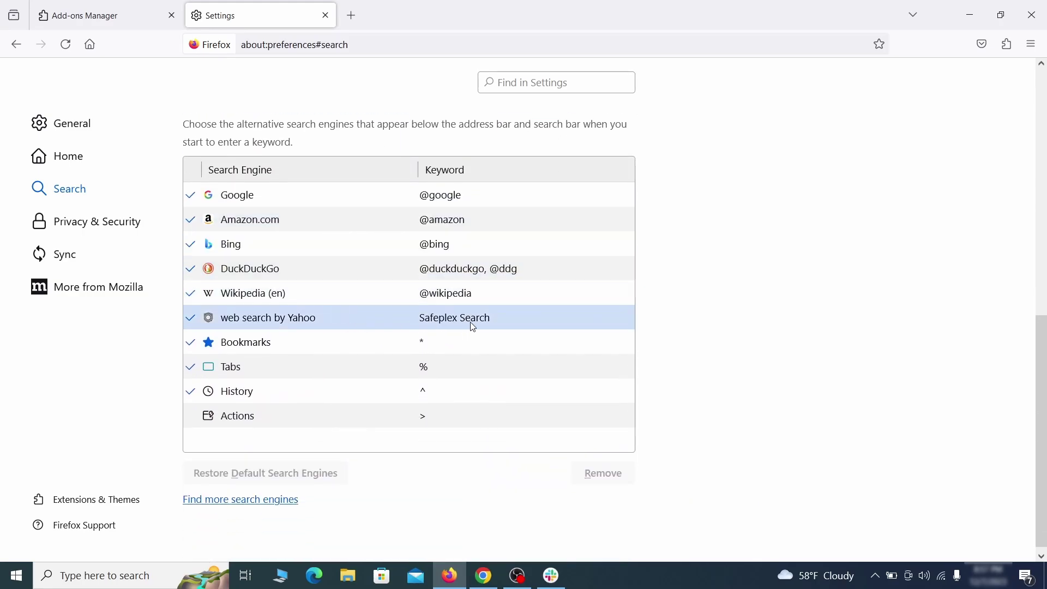
left_click(520, 322)
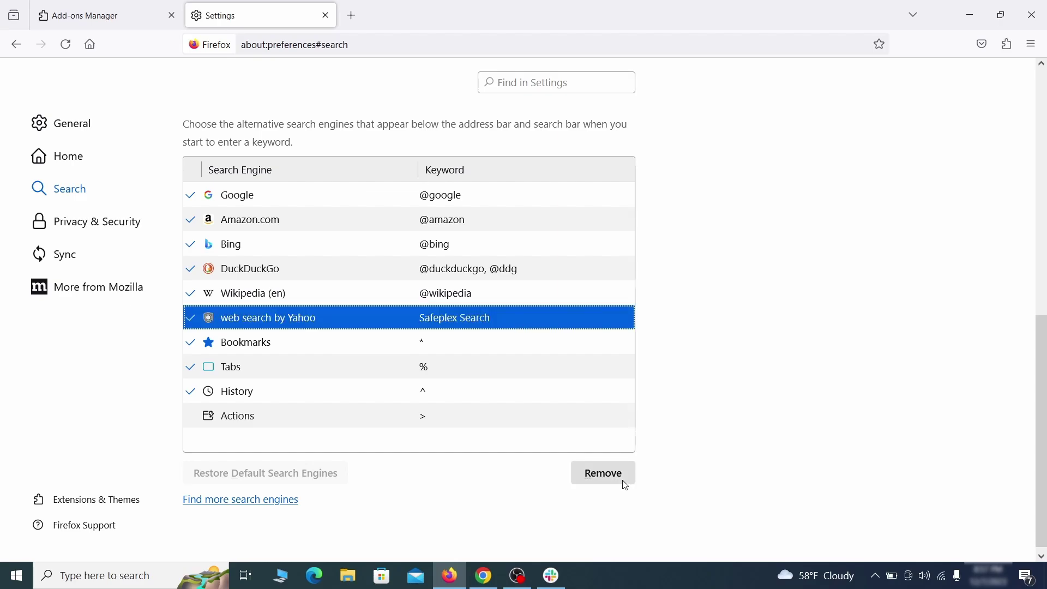
left_click(603, 474)
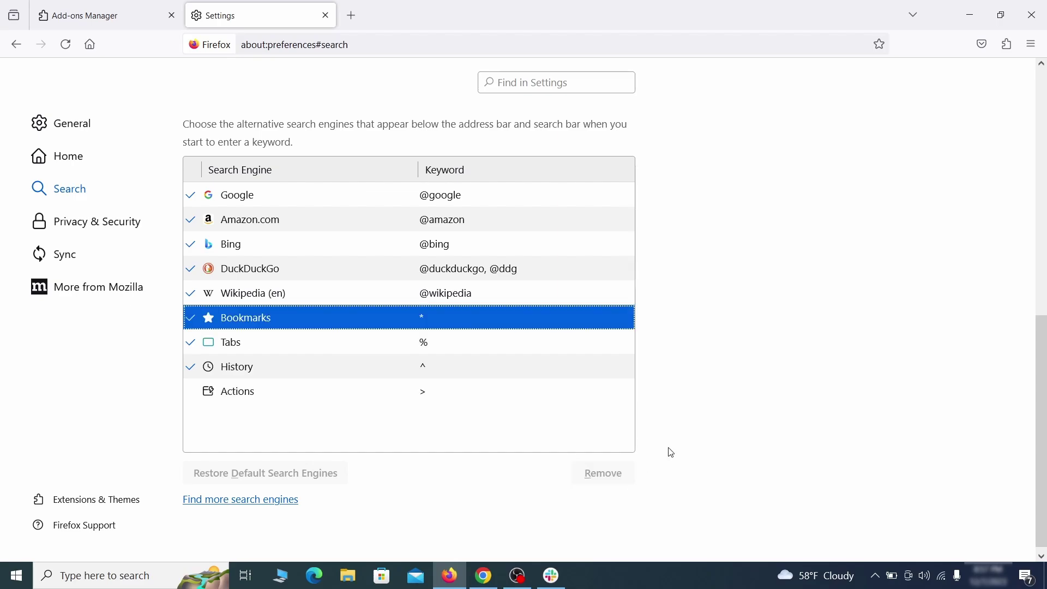
scroll(495, 343, "up", 3)
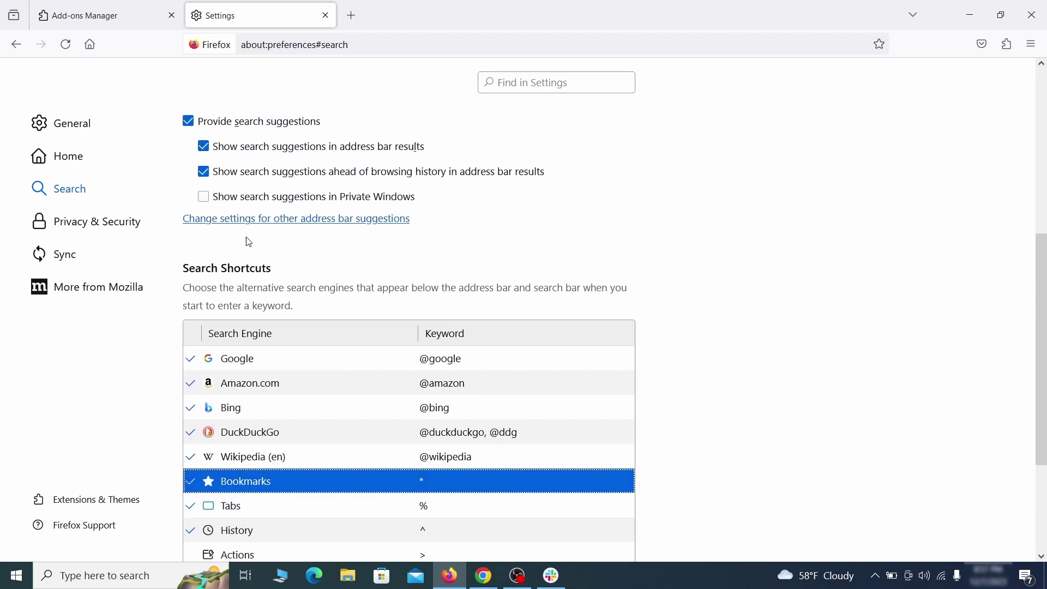
Step: Clear all Firefox cookies, site data and cached content in Privacy & Security
left_click(101, 218)
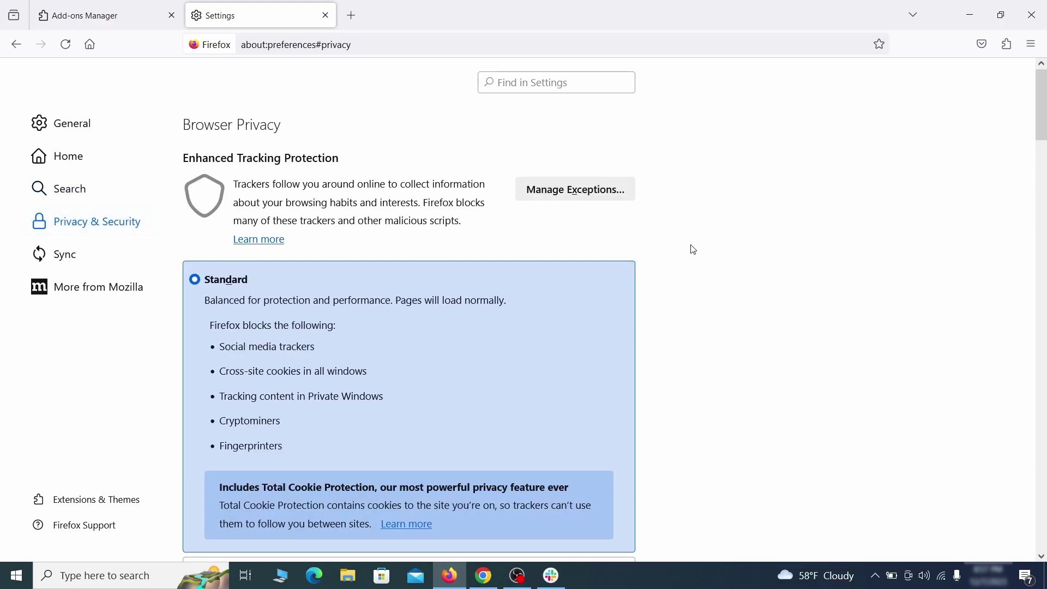
scroll(695, 250, "down", 10)
left_click(597, 350)
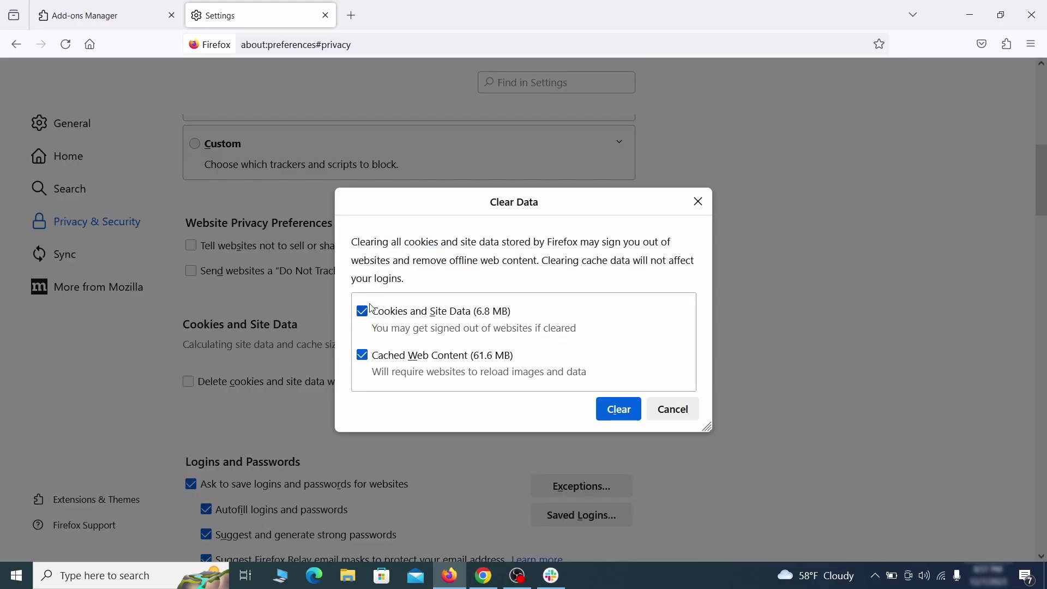
left_click(634, 413)
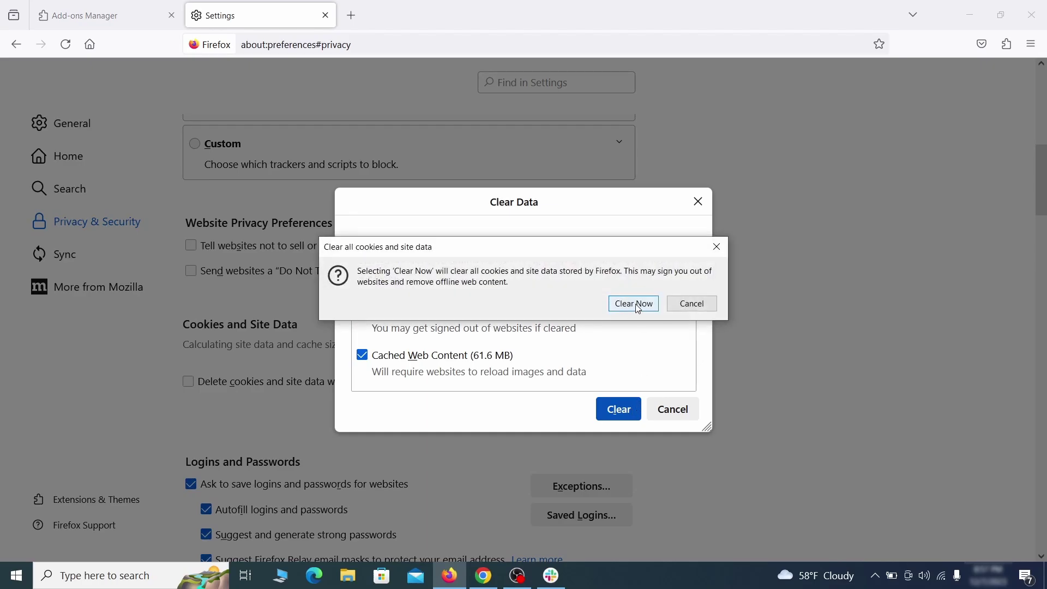
left_click(638, 309)
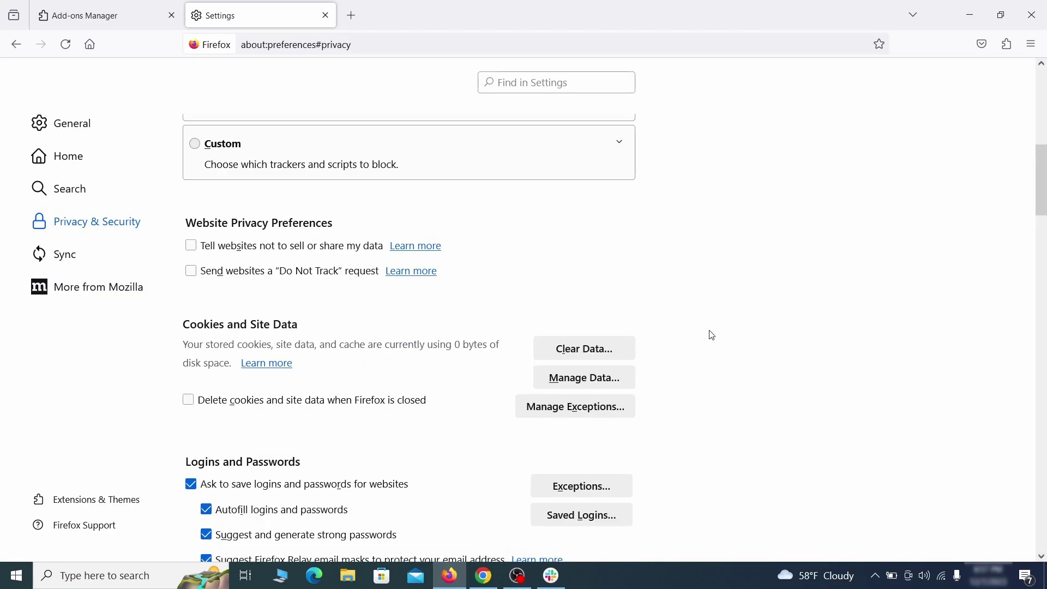
Step: Review which sites are allowed to send notifications
scroll(713, 335, "down", 12)
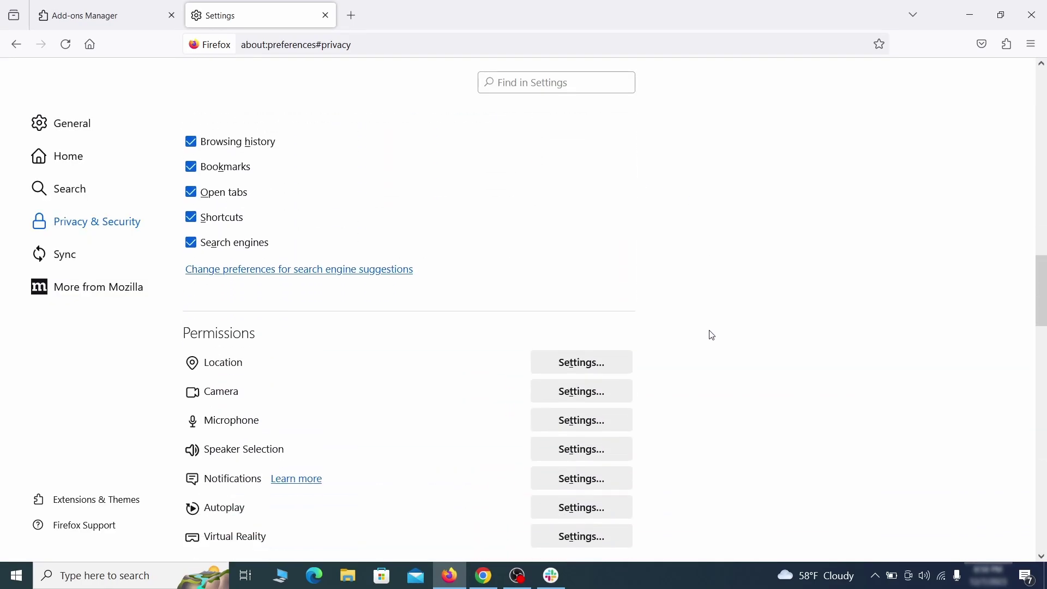
scroll(713, 335, "down", 3)
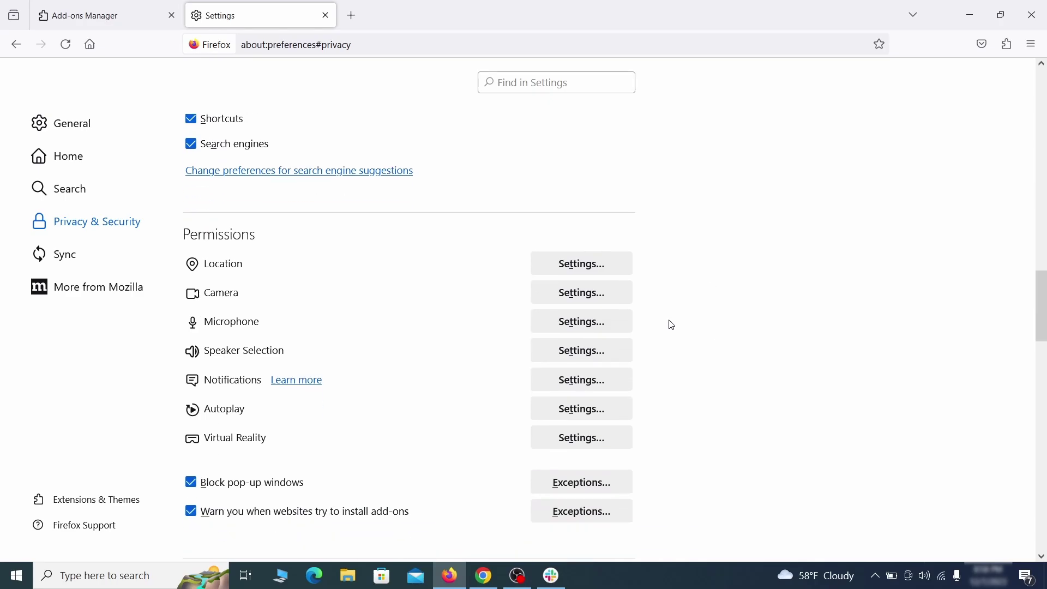
left_click(604, 384)
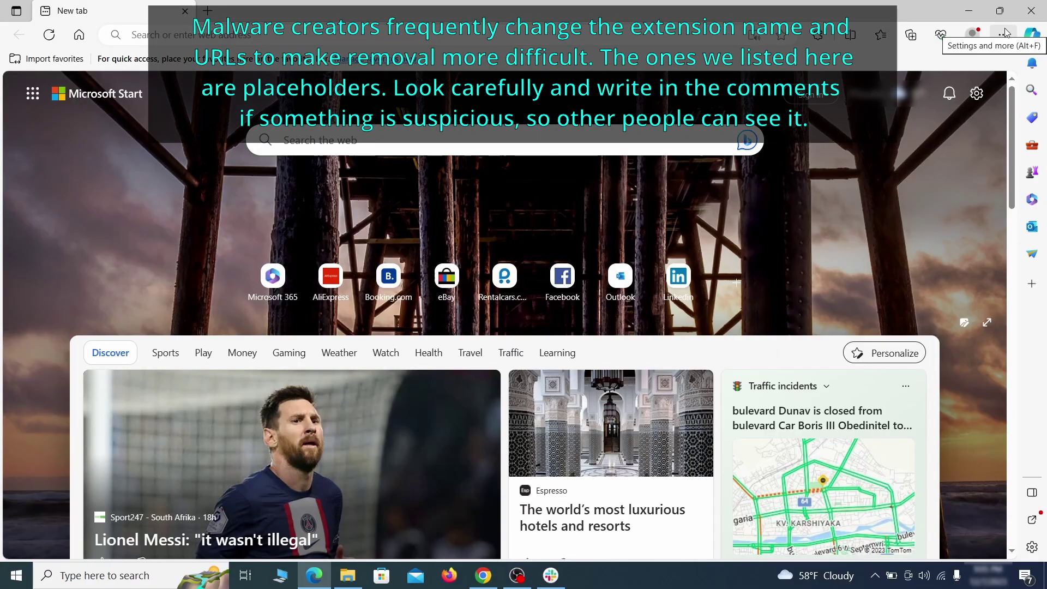
Step: Switch off the Quidco Cashback Reminder extension in Edge, confirm its removal, and open a new tab
left_click(1003, 36)
left_click(872, 241)
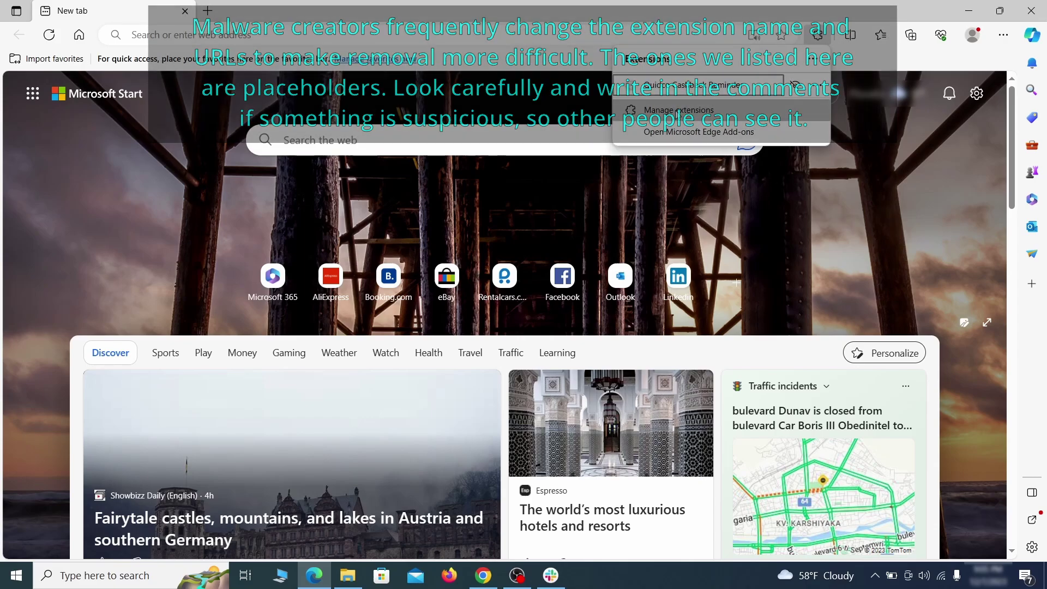
left_click(677, 112)
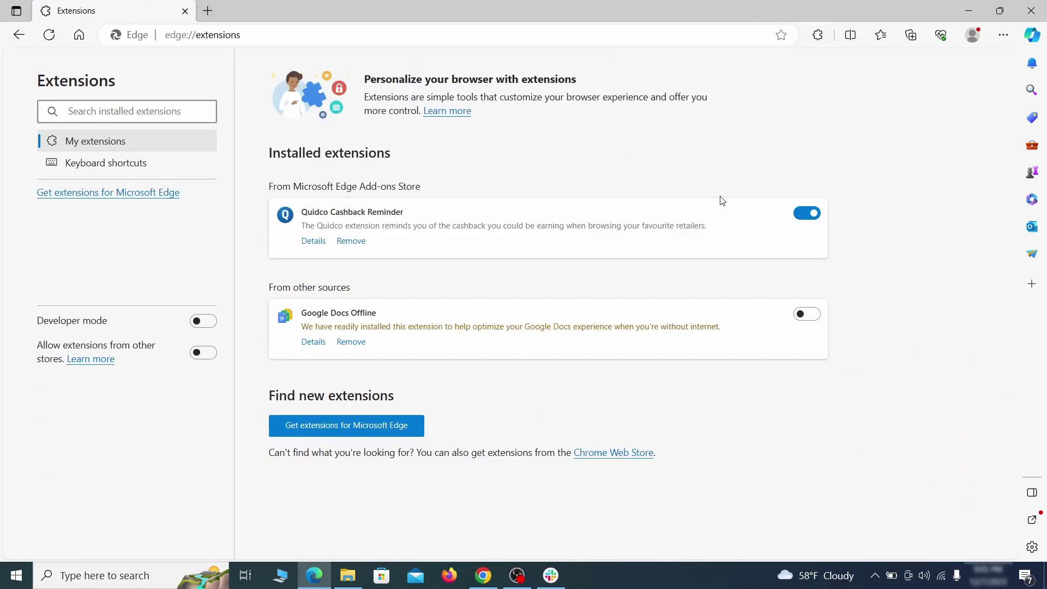
left_click(808, 217)
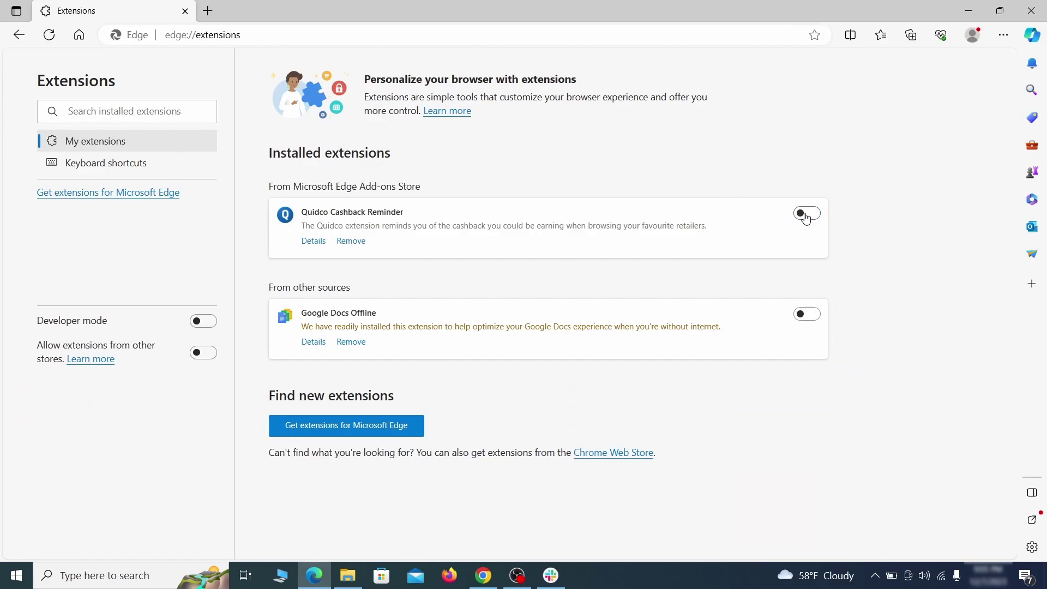
left_click(351, 243)
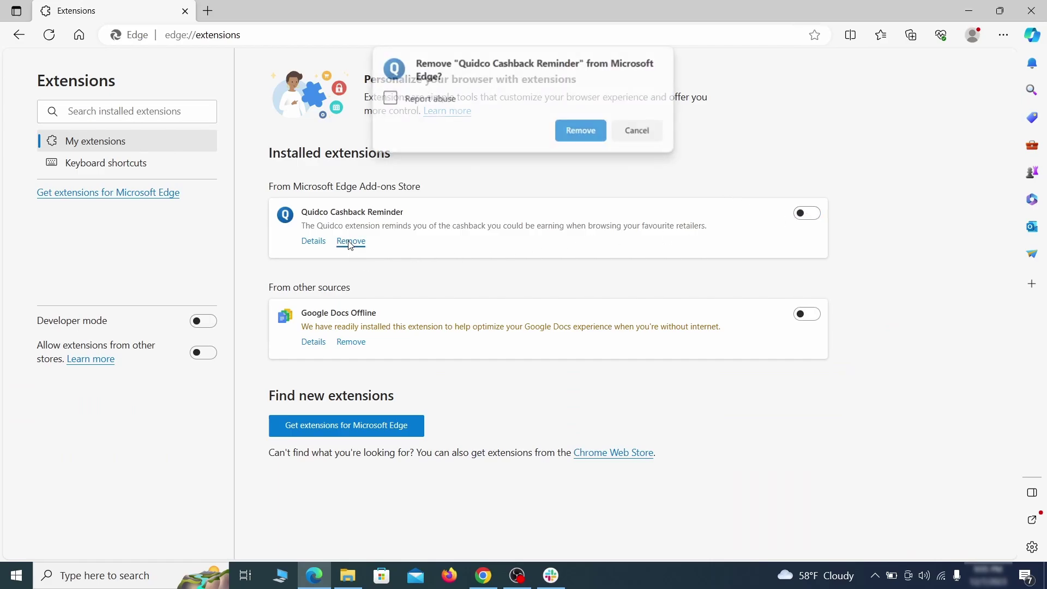
left_click(581, 131)
key("ctrl+t")
left_click(1002, 35)
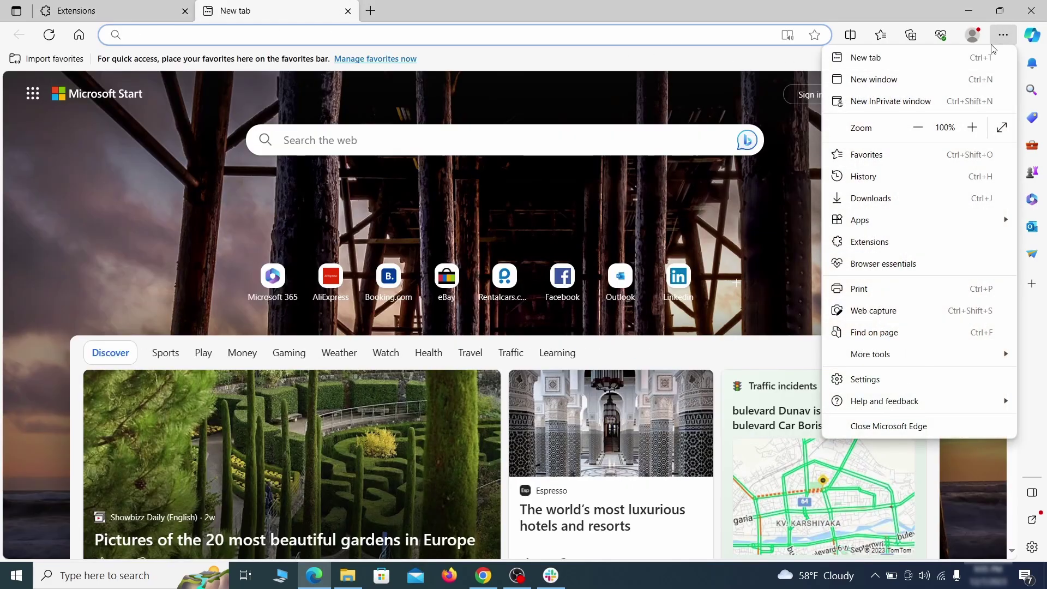
Step: Bring up Edge's clear browsing data options under Privacy, search, and services
left_click(868, 379)
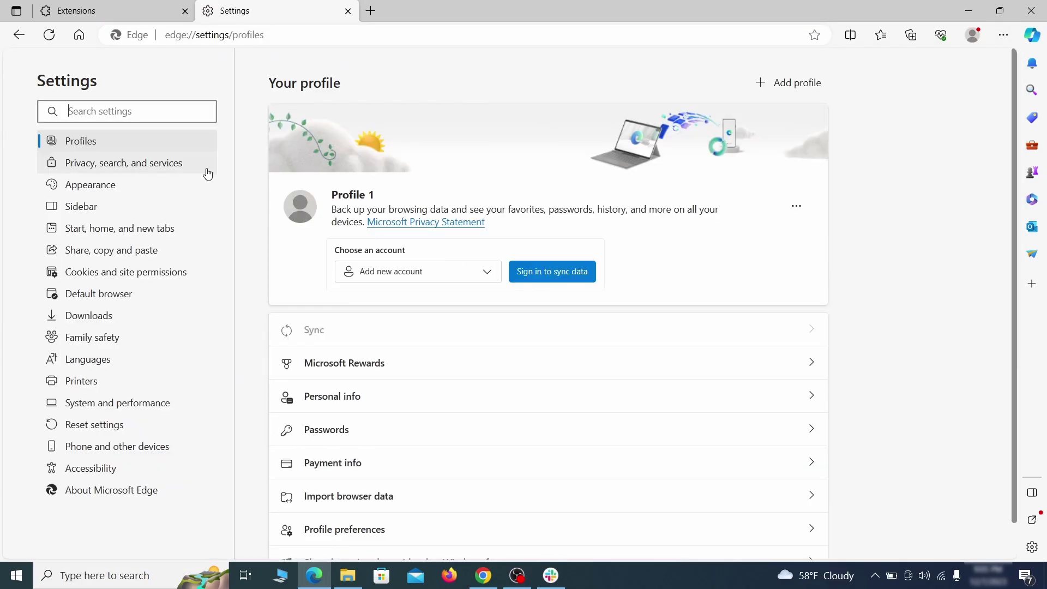
left_click(176, 166)
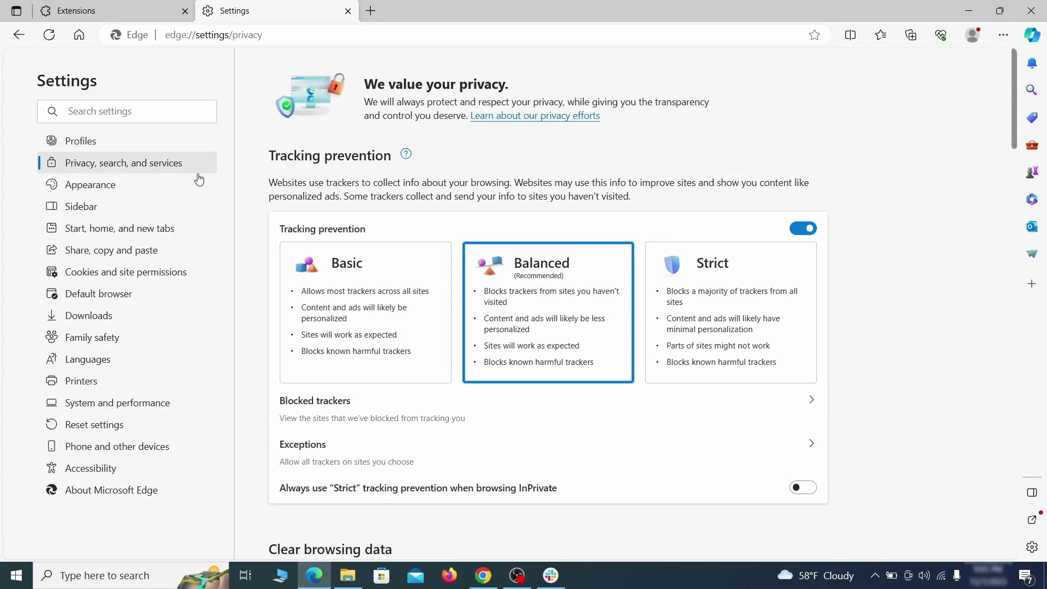
scroll(570, 334, "down", 4)
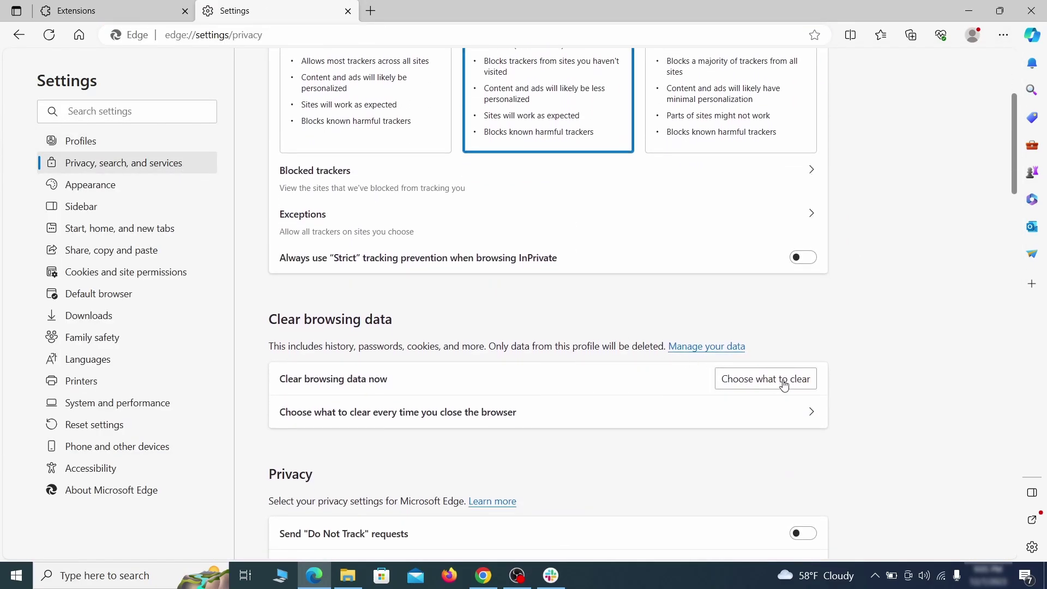
left_click(781, 379)
scroll(430, 312, "down", 4)
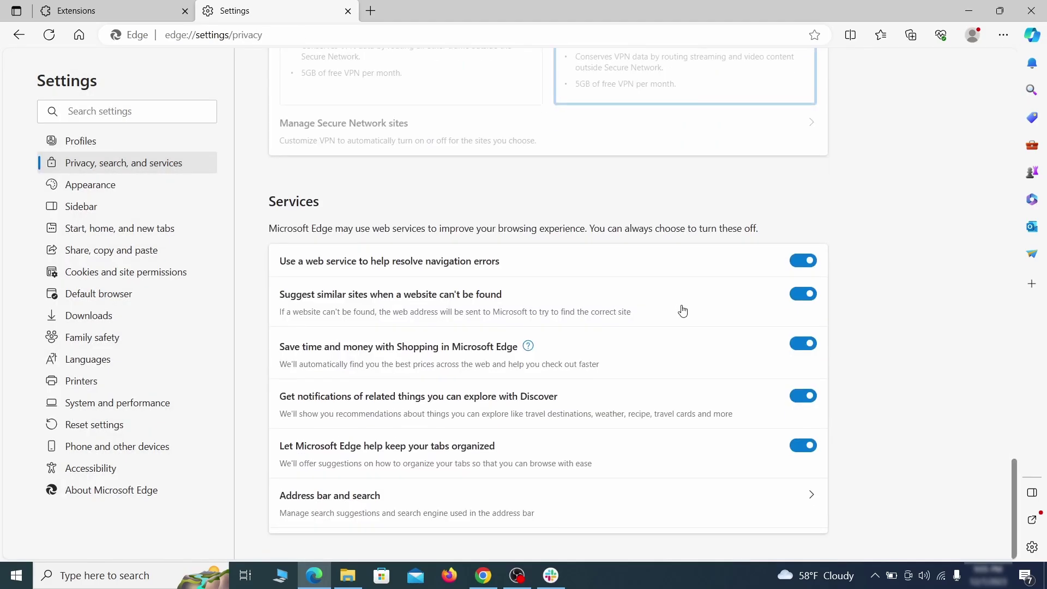
Step: Pick Google as the address-bar search engine and open ExampleRougeURL.com's entry in Manage search engines
left_click(598, 517)
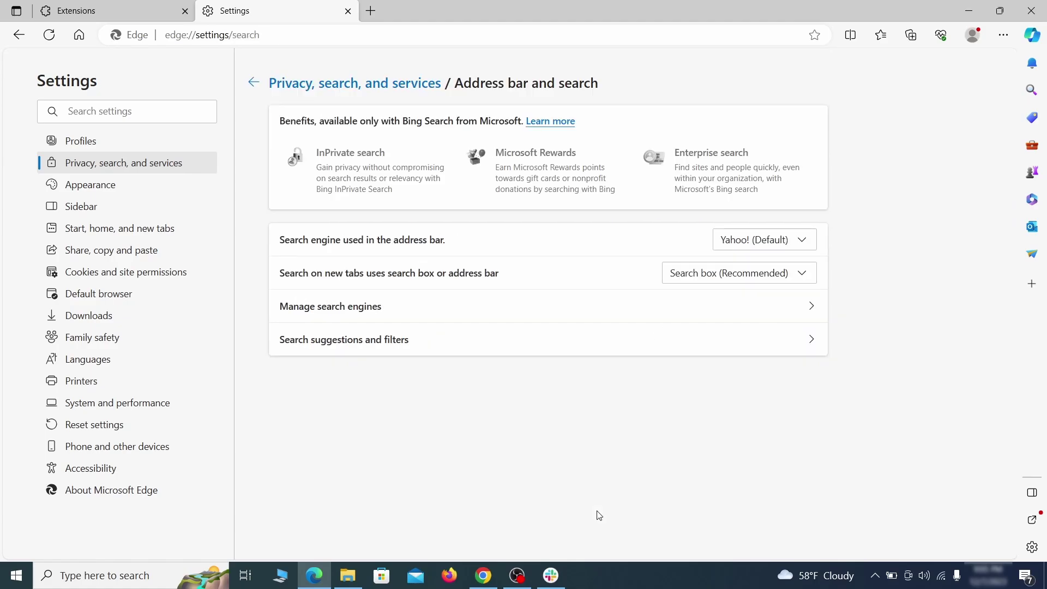
left_click(807, 242)
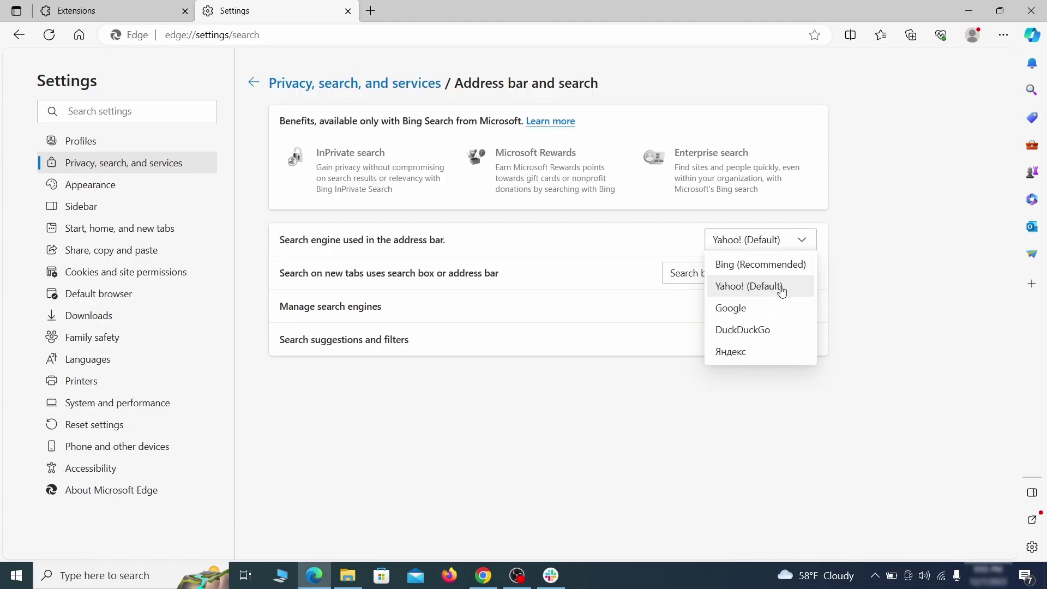
left_click(776, 305)
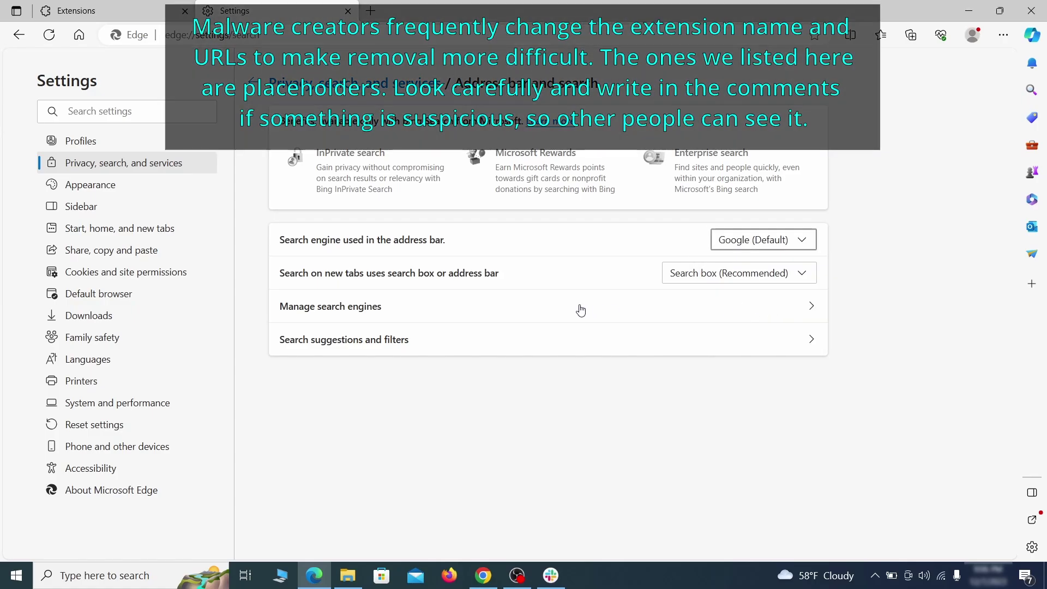
left_click(403, 313)
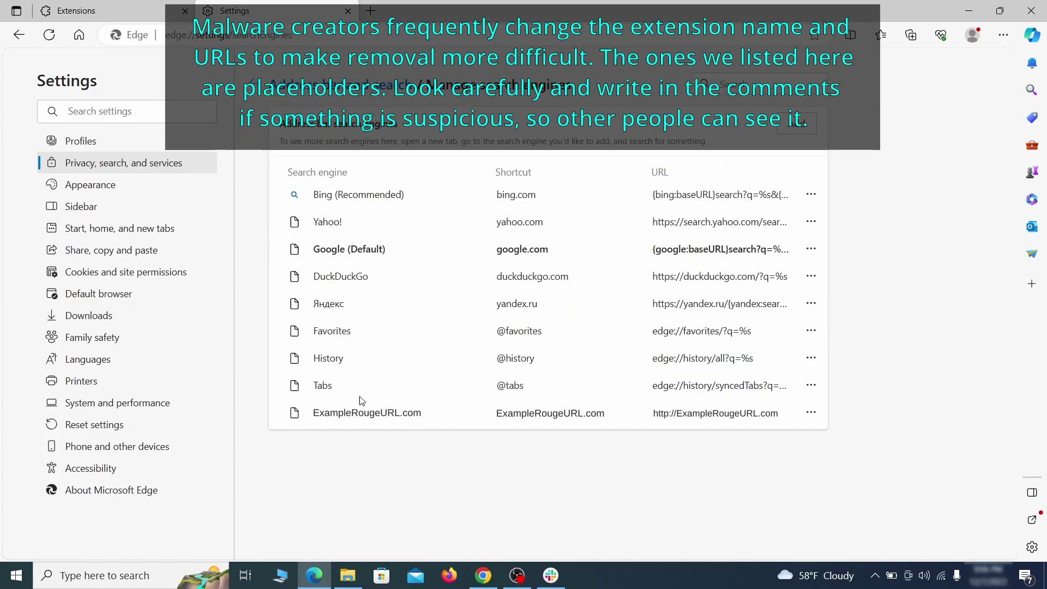
left_click(811, 413)
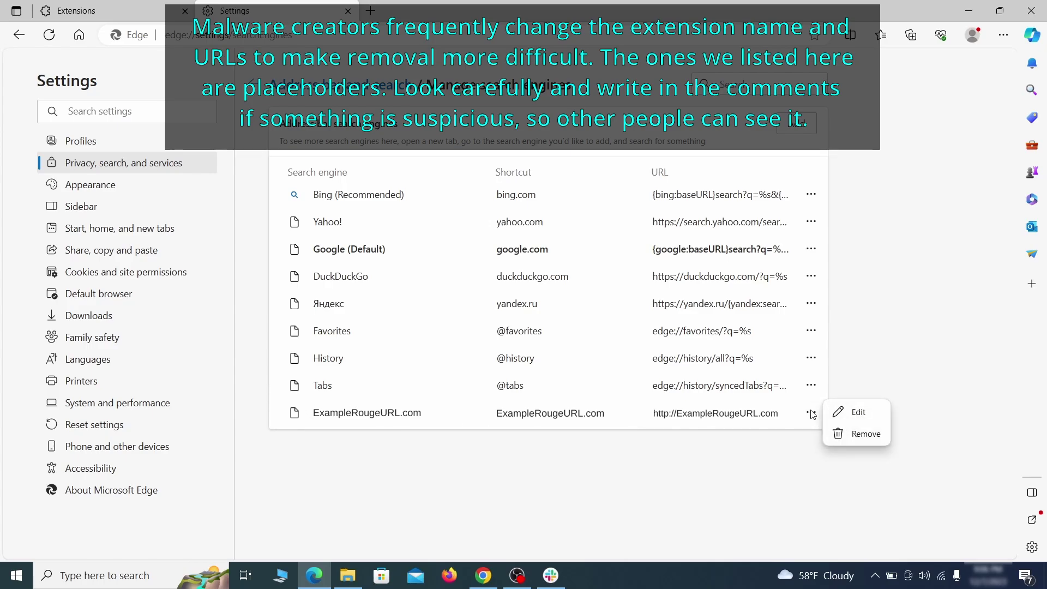
Step: Delete the ExampleRougeURL.com search engine and remove it from Edge's startup pages
left_click(868, 435)
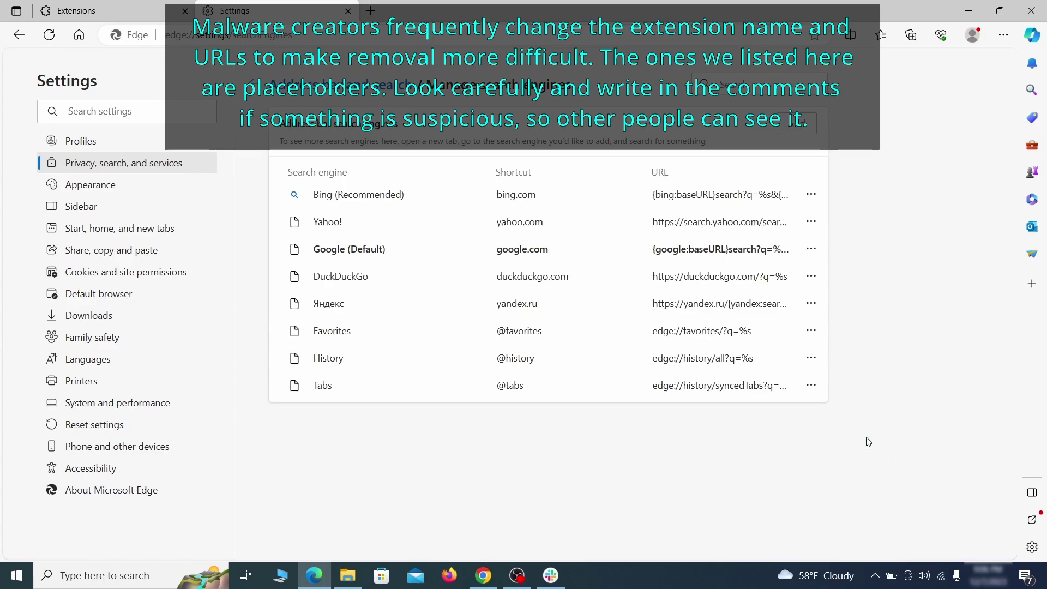
left_click(132, 230)
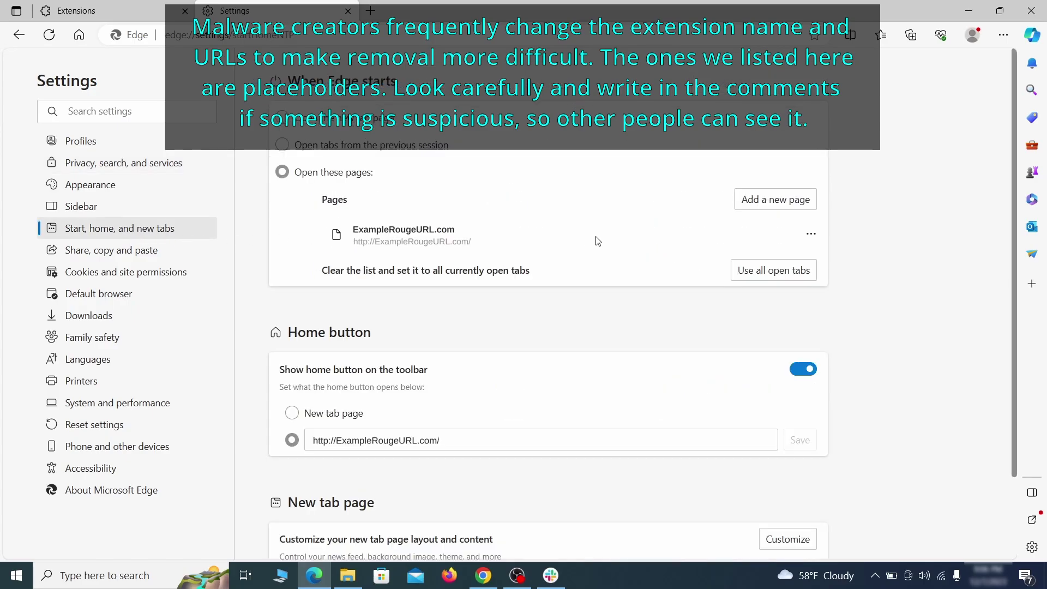
left_click(810, 235)
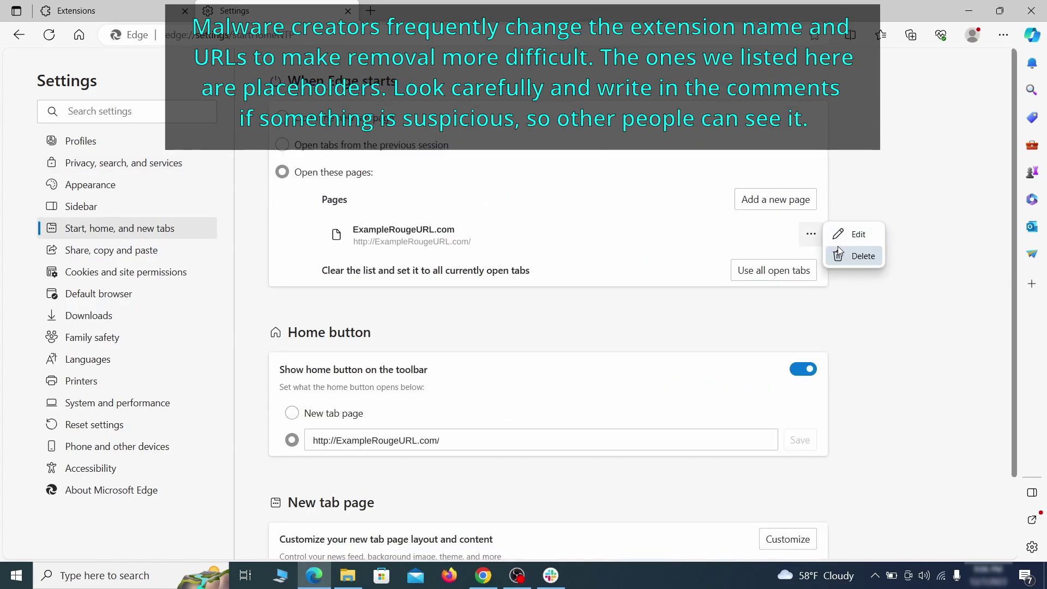
left_click(854, 257)
Step: Erase the rogue home button address and set the home button to the new tab page
left_click(463, 391)
triple_click(455, 391)
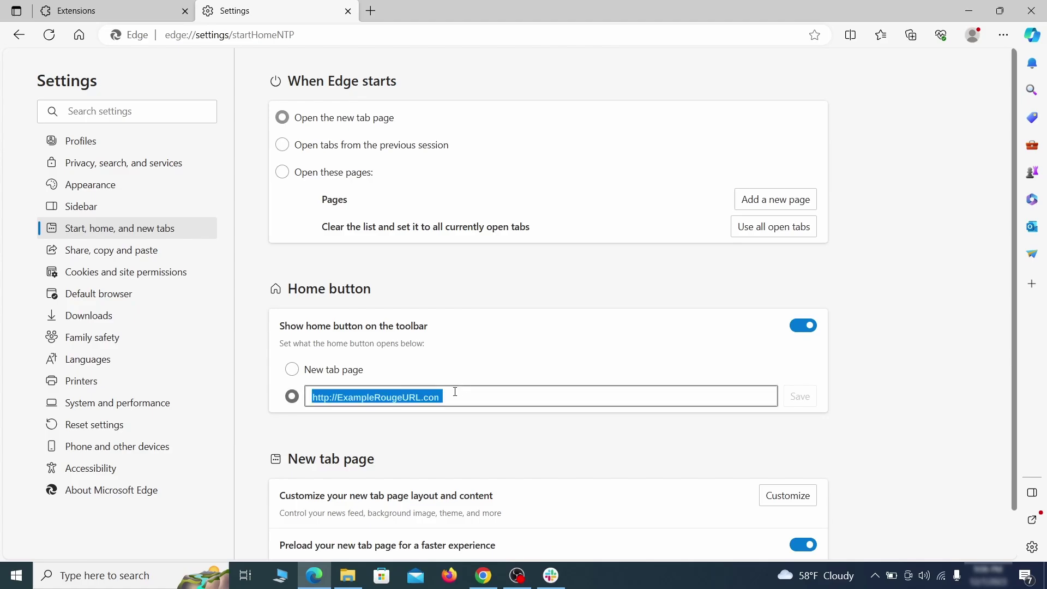
key("BackSpace")
left_click(293, 371)
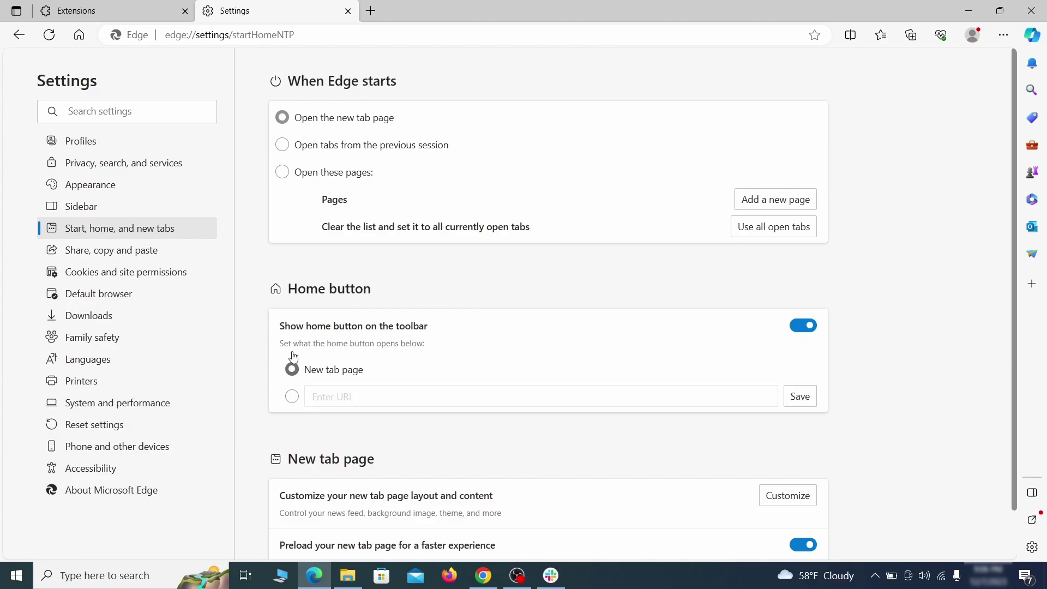
Step: Have Edge reopen previous session tabs, then open ExampleRougeURL.com's notification permission options
left_click(282, 146)
left_click(192, 272)
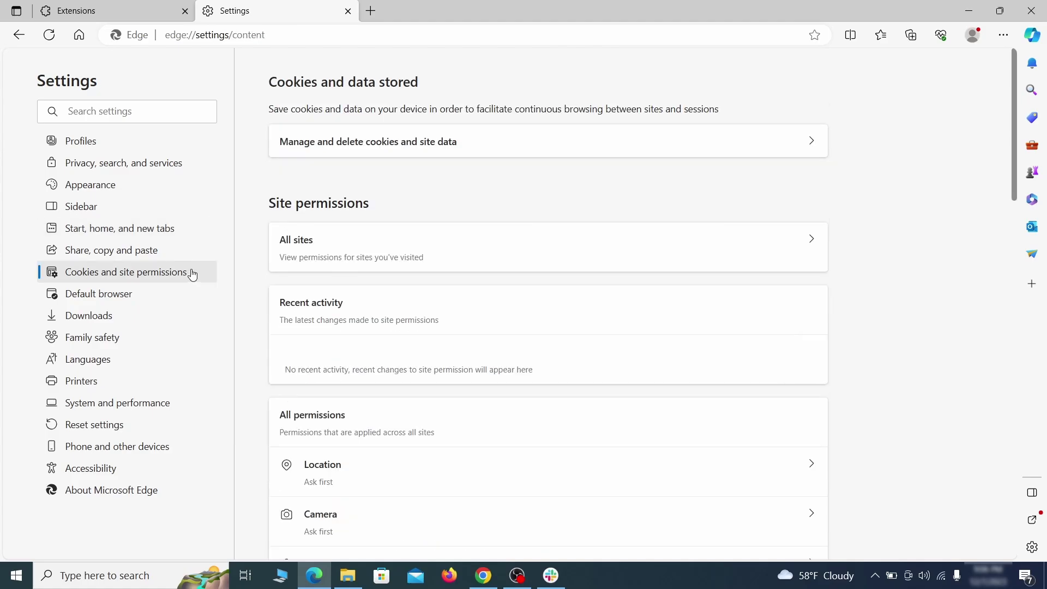
scroll(503, 283, "down", 5)
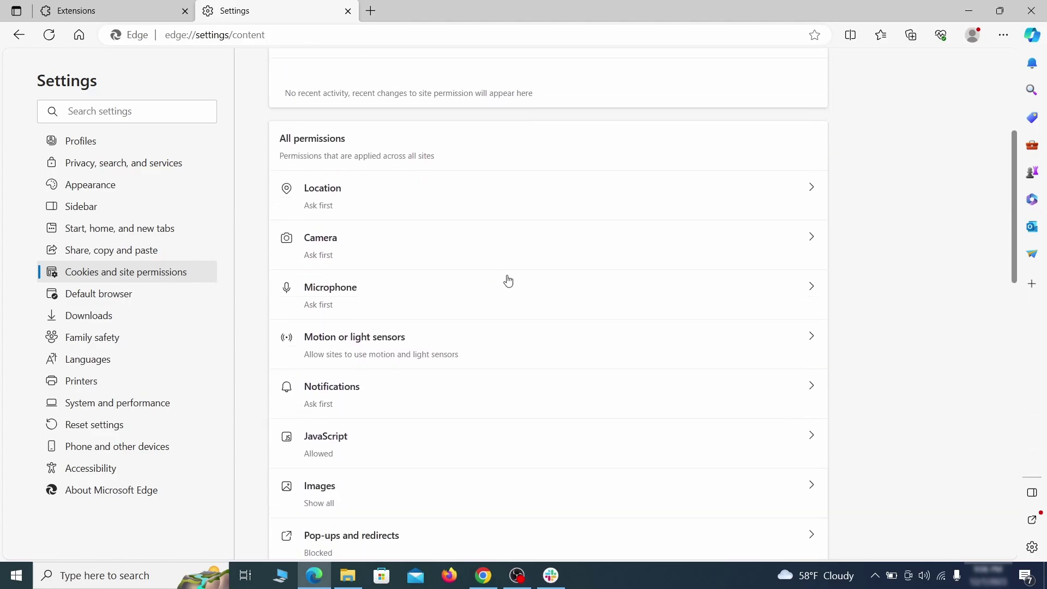
scroll(508, 280, "down", 1)
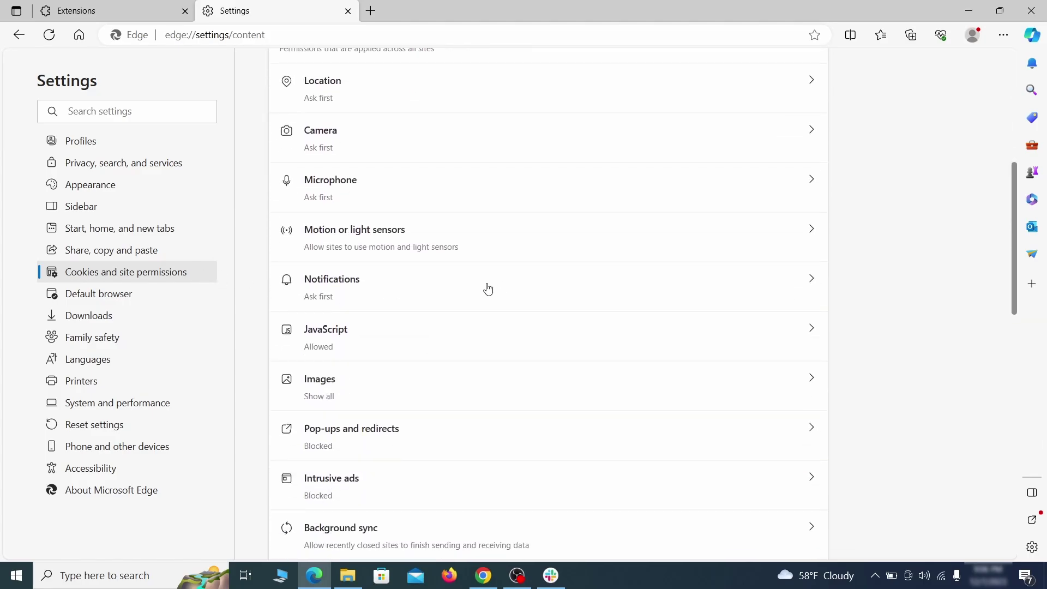
left_click(488, 289)
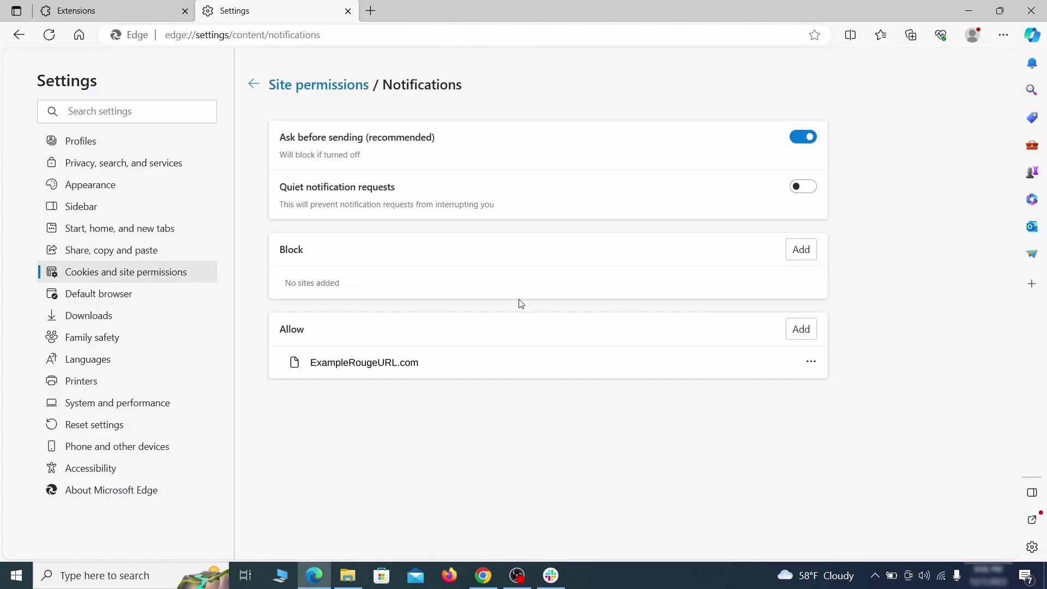
left_click(811, 362)
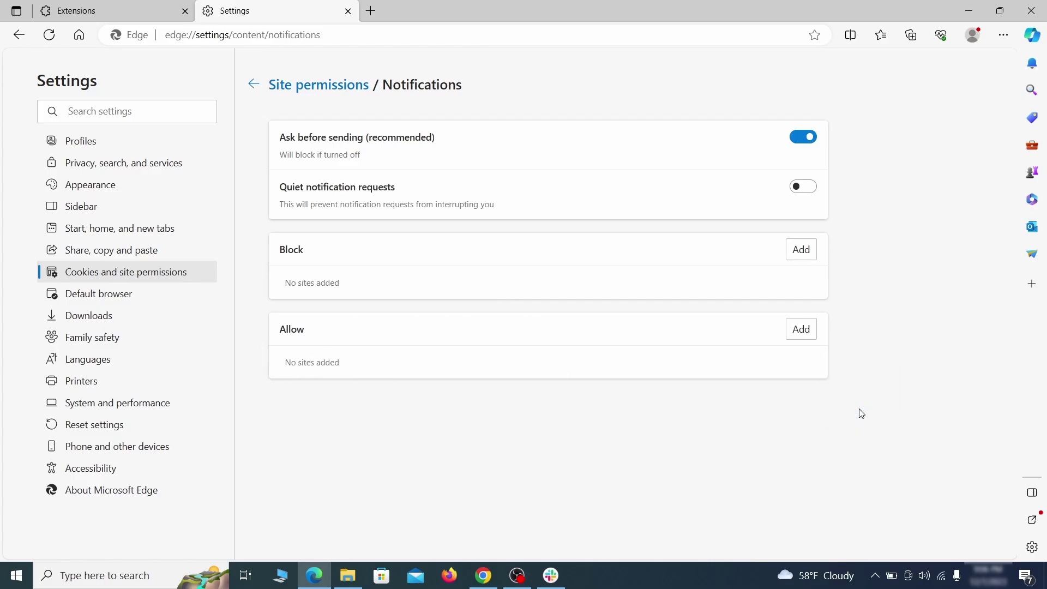